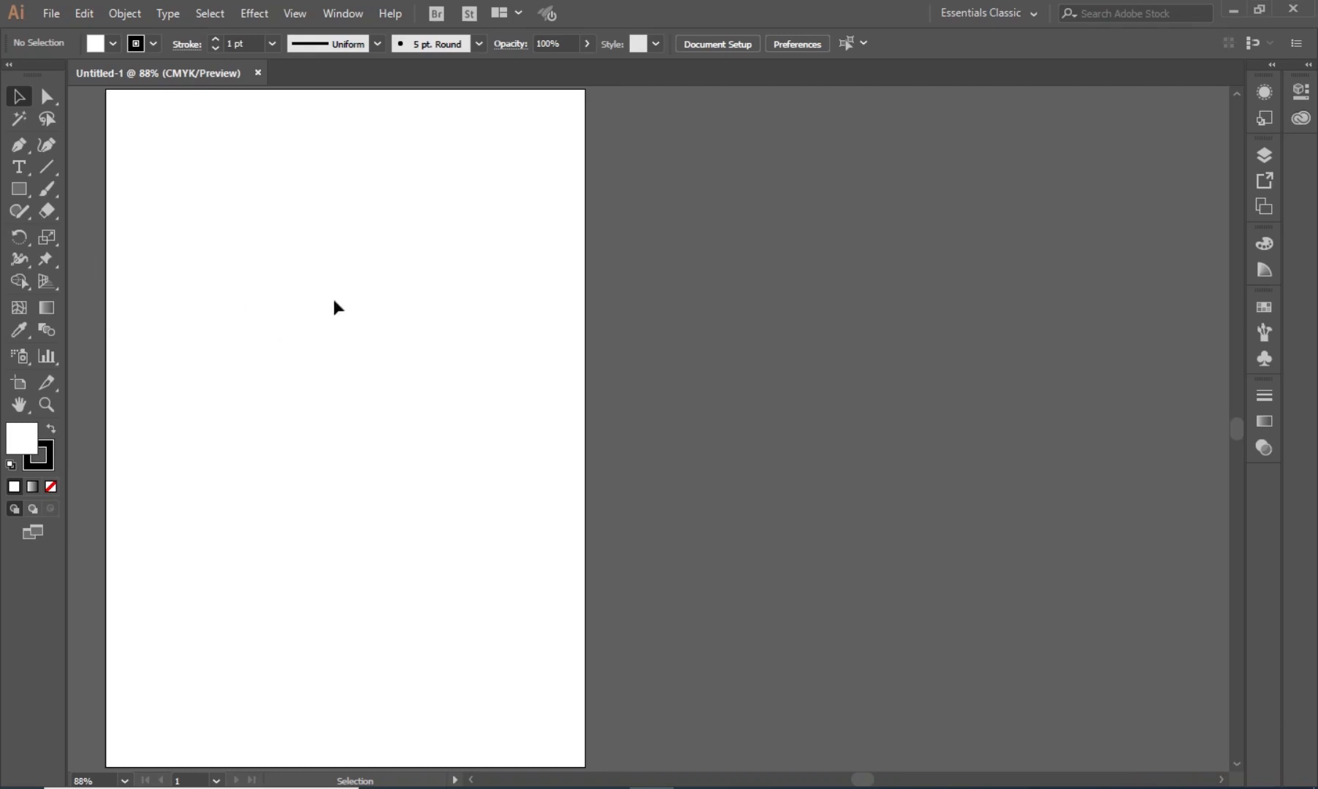
pyautogui.click(58, 241)
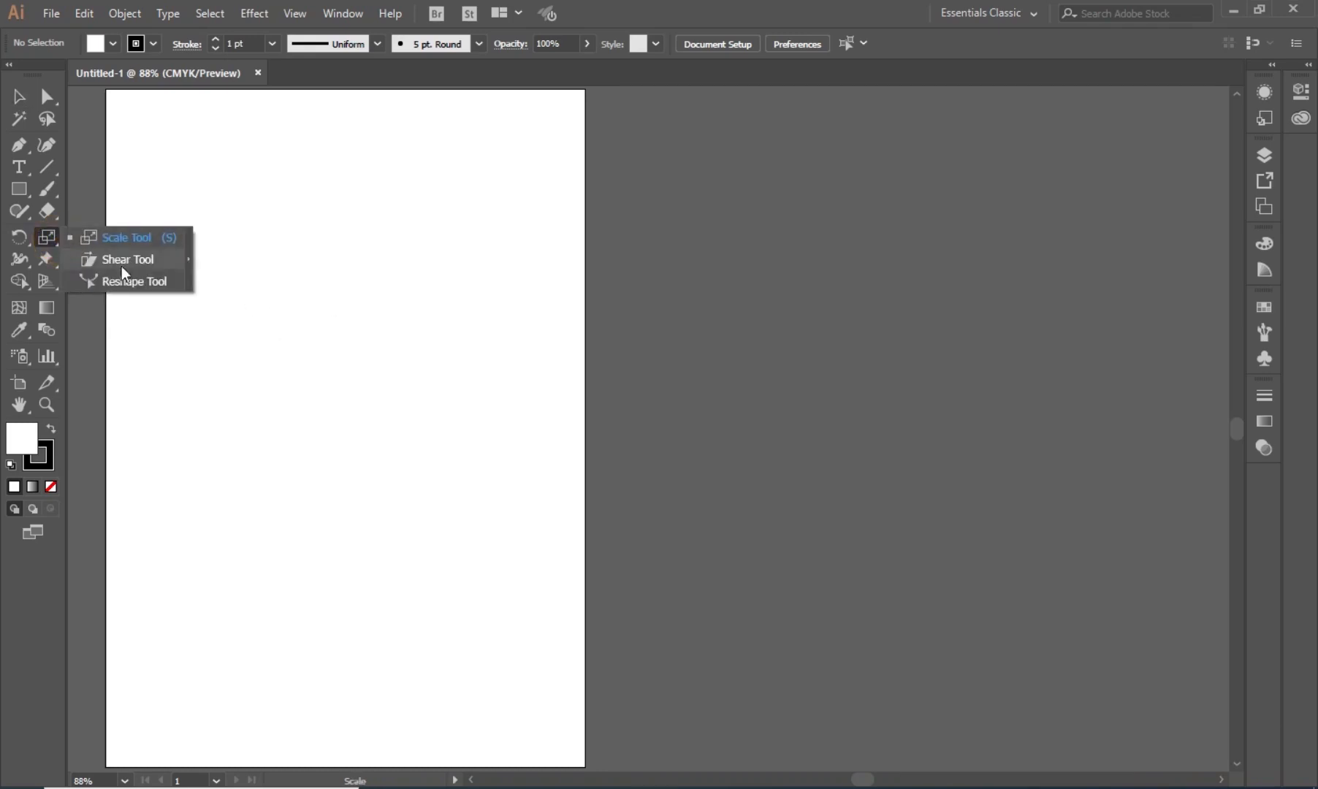
pyautogui.press('v')
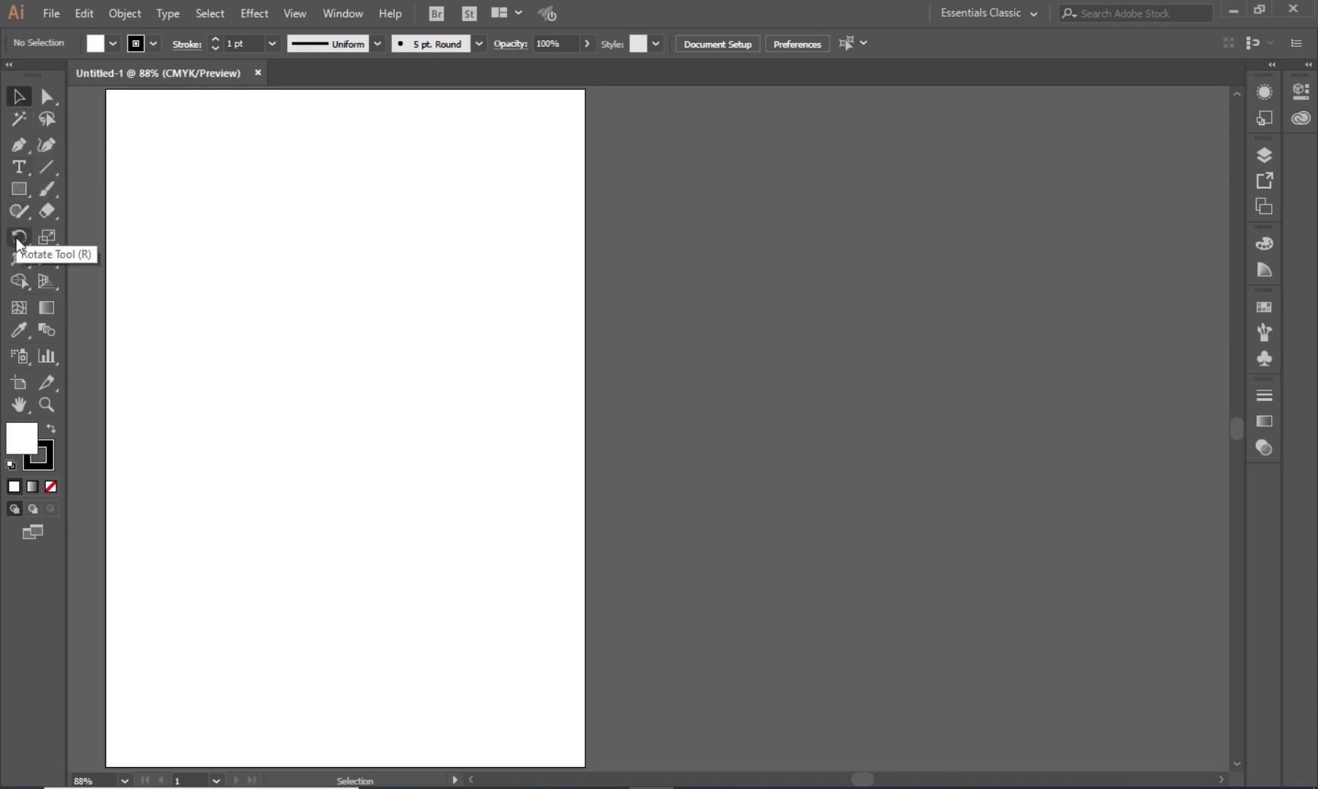
pyautogui.moveTo(19, 238); pyautogui.dragTo(85, 238)
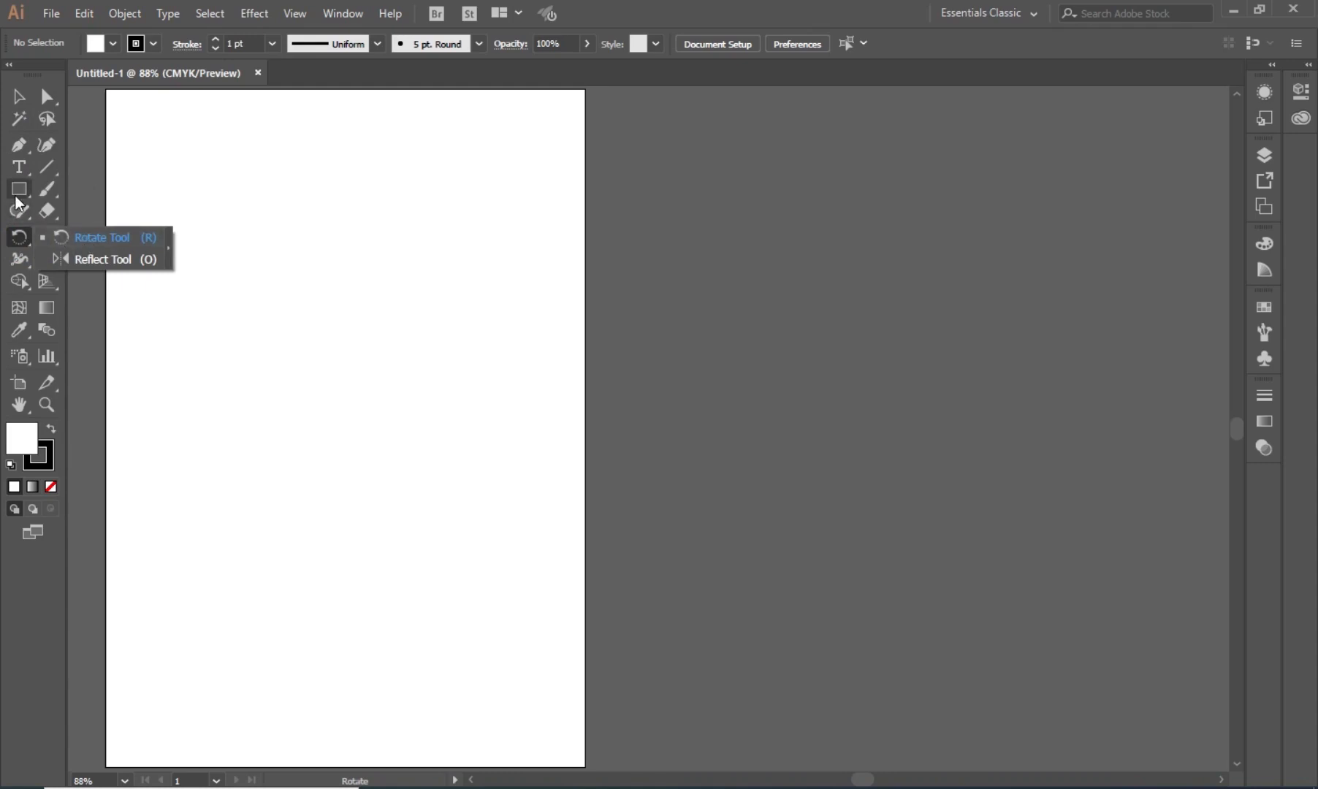
# Draw a tall, narrow rectangle about 44 by 359 pt and move it to the middle of the artboard
pyautogui.click(19, 188)
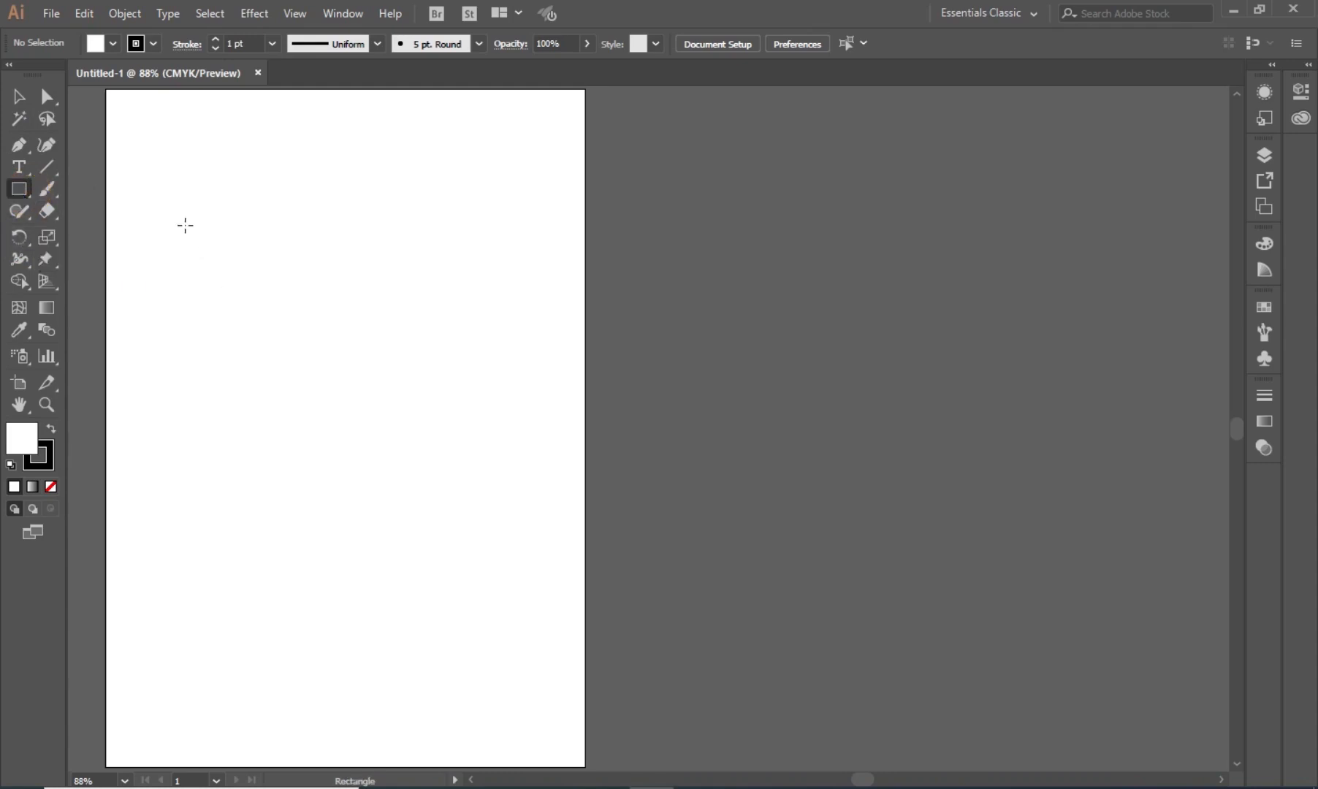
pyautogui.moveTo(185, 226); pyautogui.dragTo(221, 514)
pyautogui.click(19, 95)
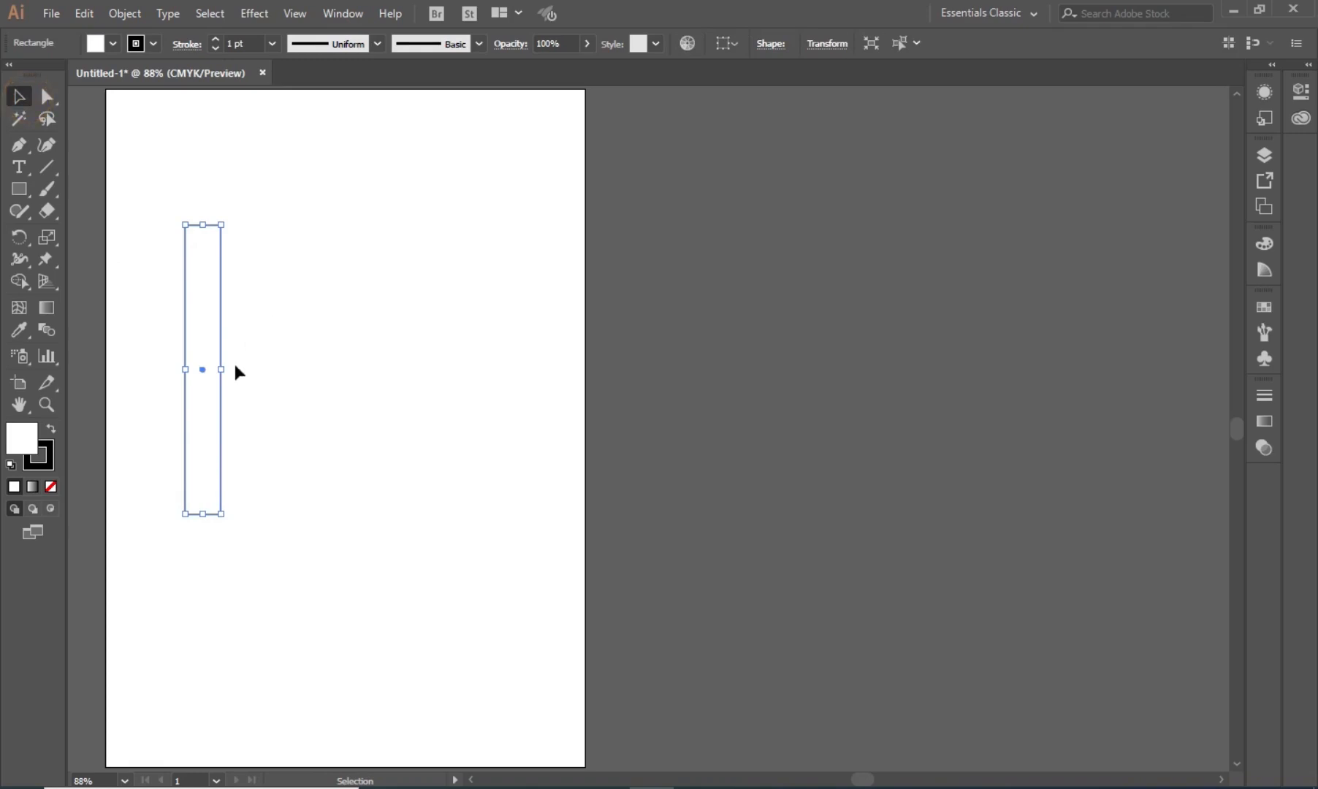
pyautogui.moveTo(222, 378); pyautogui.dragTo(327, 393)
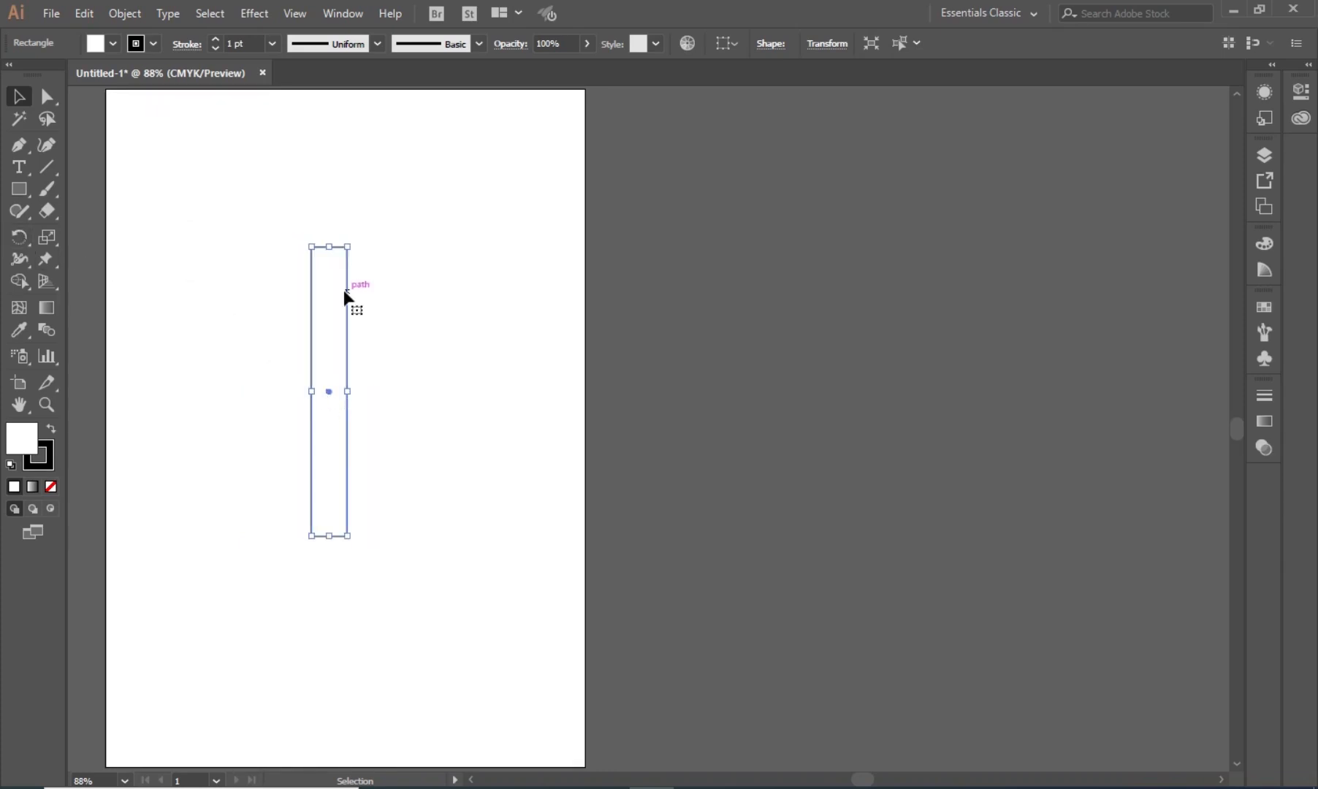
# Rotate the tall rectangle around its centre until it lies horizontal
pyautogui.click(19, 236)
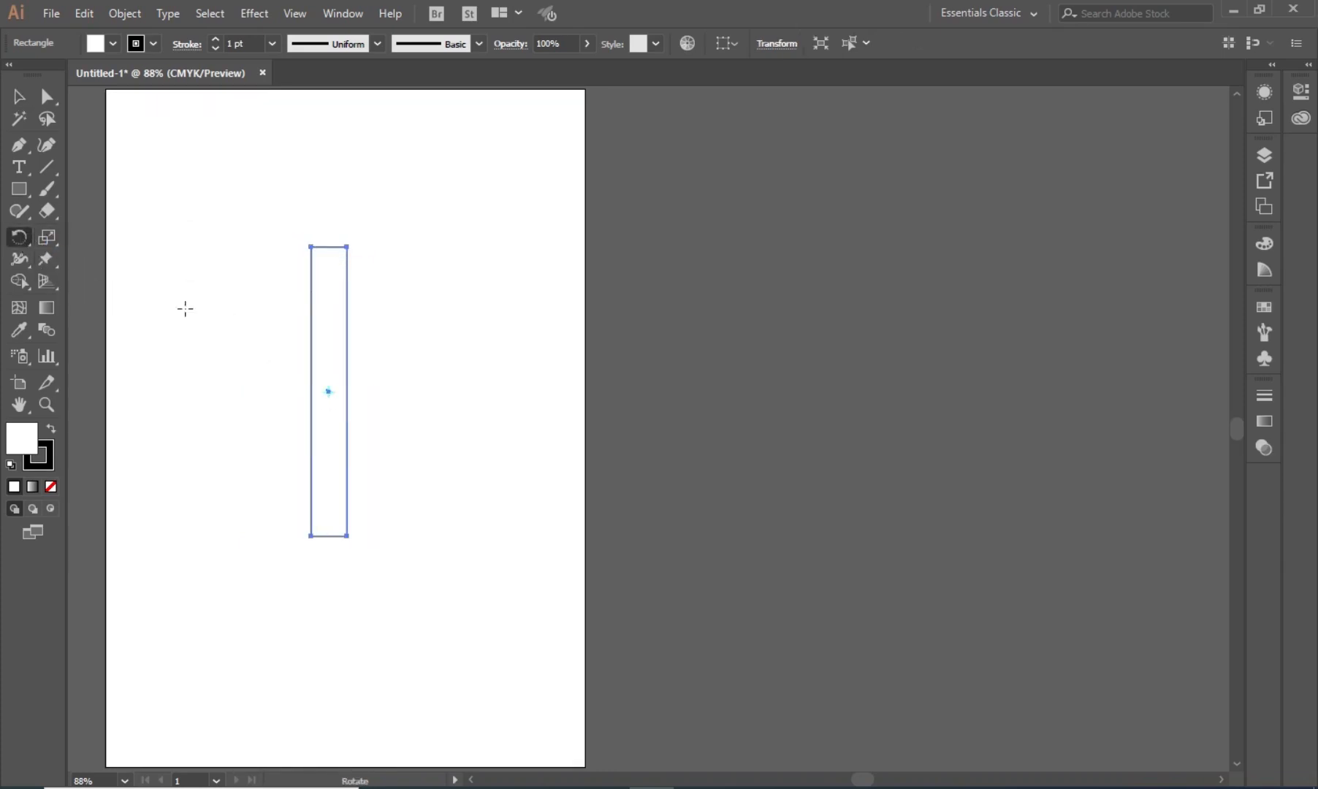
pyautogui.click(329, 392)
pyautogui.moveTo(330, 393); pyautogui.dragTo(330, 457)
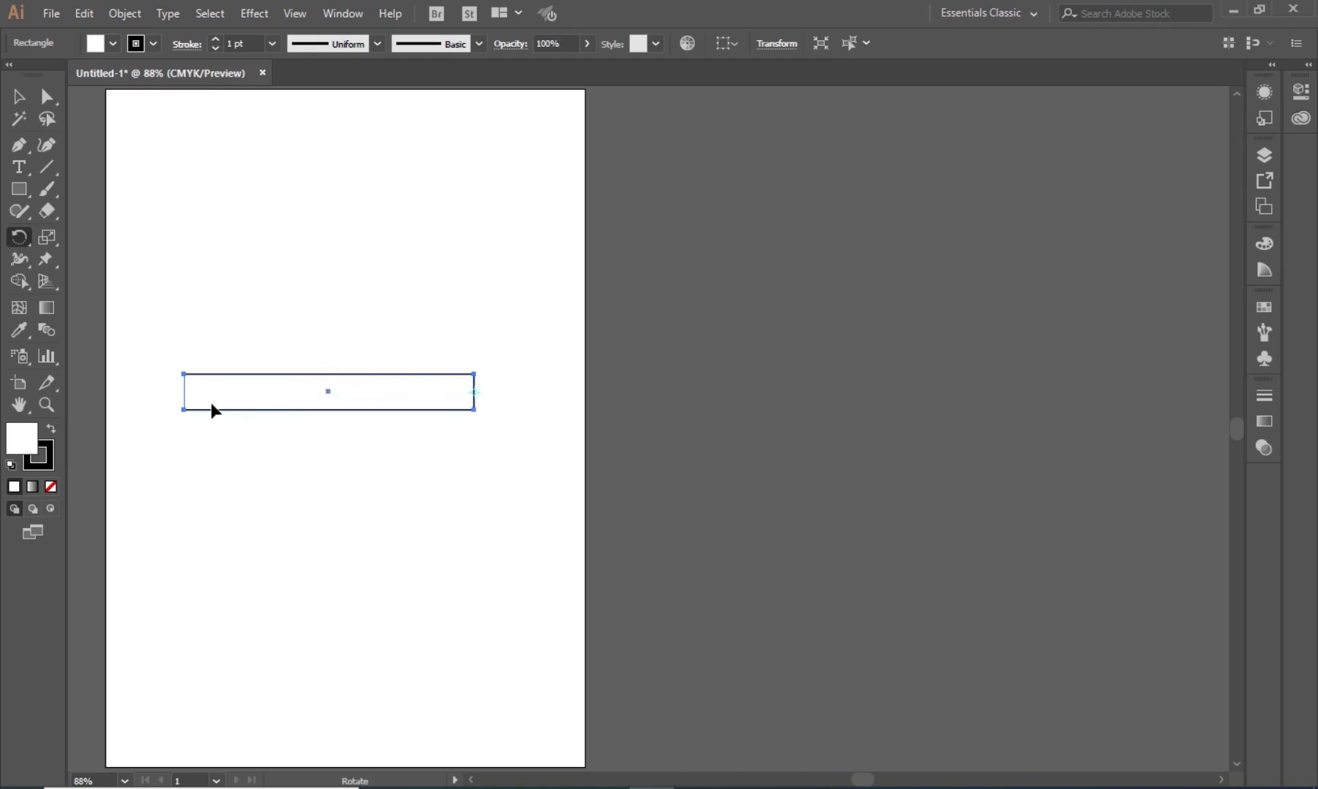
# Rotate a copy of the horizontal rectangle slightly around its right end and repeat the transformation until the copies form a full circle
pyautogui.click(203, 376)
pyautogui.moveTo(203, 378); pyautogui.dragTo(226, 304)
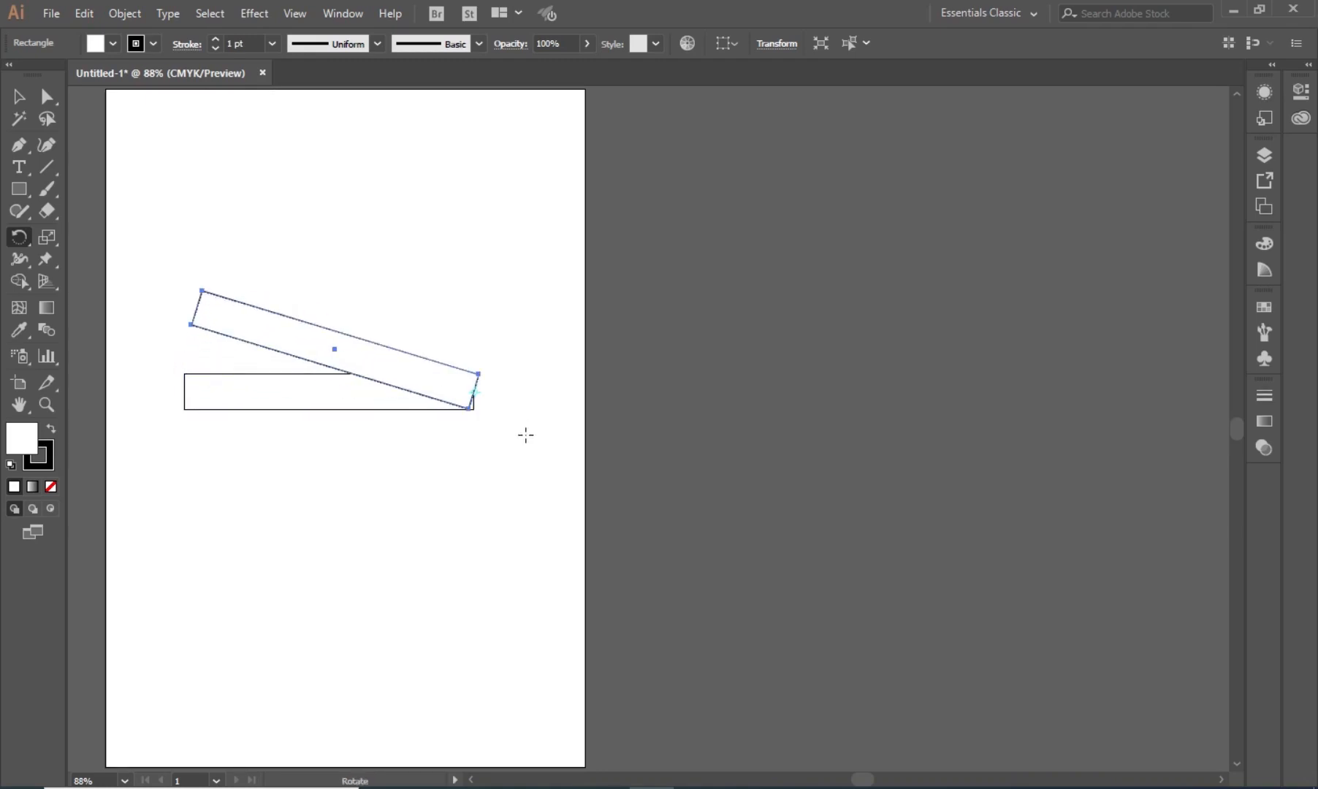
pyautogui.click(474, 392)
pyautogui.hotkey('ctrl', 'd')
pyautogui.hotkey('ctrl', 'd')
pyautogui.hotkey('ctrl', 'd')
pyautogui.hotkey('ctrl', 'd')
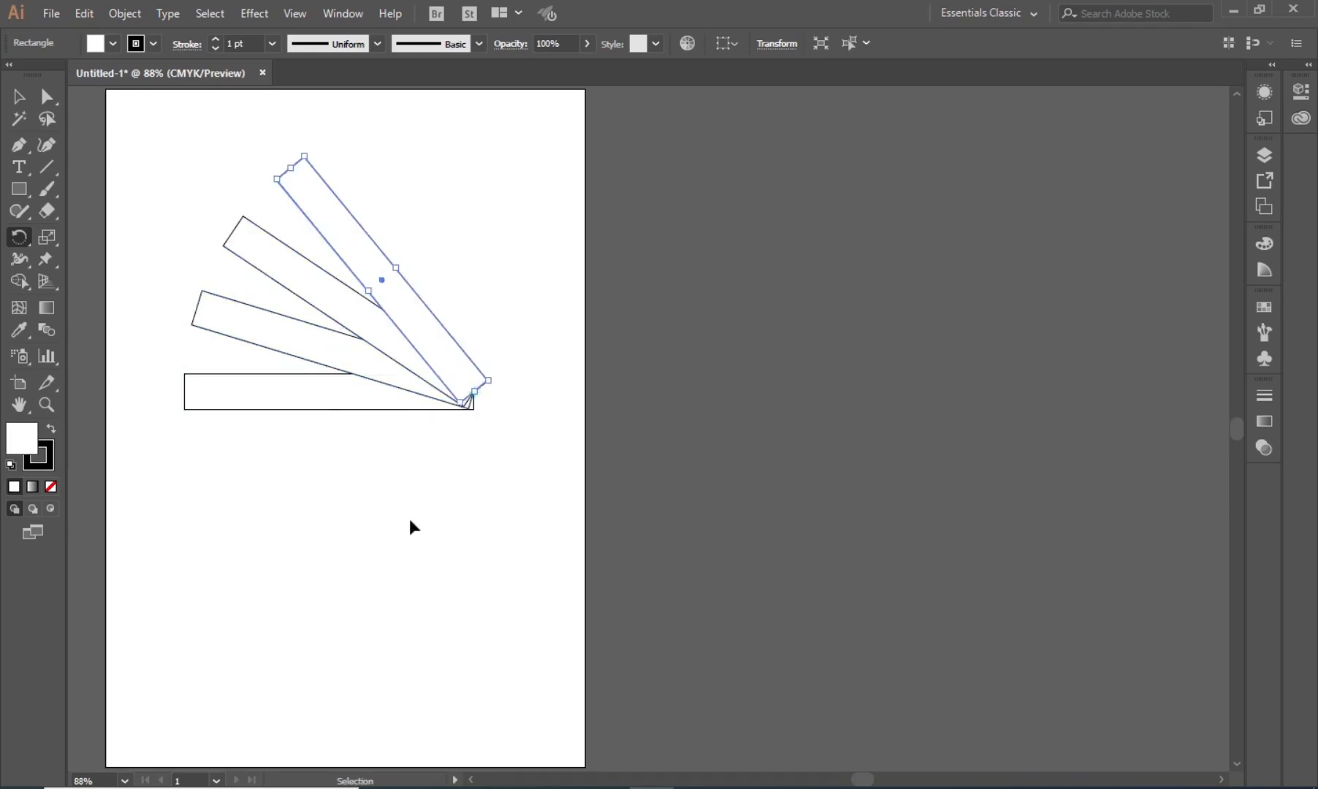
pyautogui.hotkey('ctrl', 'd')
pyautogui.hotkey('ctrl', 'd')
pyautogui.hotkey('ctrl', 'd')
pyautogui.hotkey('ctrl', 'd')
pyautogui.hotkey('ctrl', 'd')
pyautogui.hotkey('ctrl', 'd')
pyautogui.hotkey('ctrl', 'd')
pyautogui.hotkey('ctrl', 'd')
pyautogui.hotkey('ctrl', 'd')
pyautogui.hotkey('ctrl', 'd')
pyautogui.hotkey('ctrl', 'd')
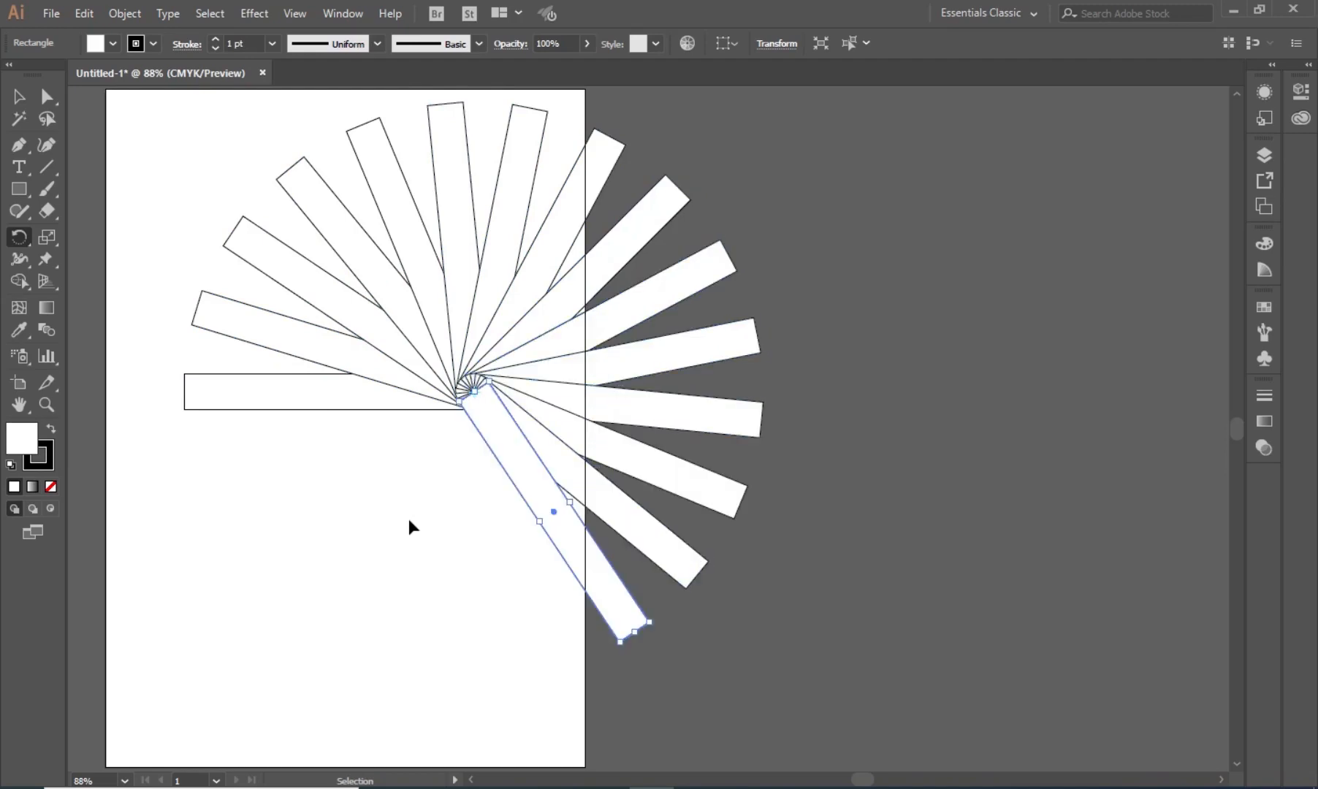
pyautogui.hotkey('ctrl', 'd')
pyautogui.hotkey('ctrl', 'd')
pyautogui.hotkey('ctrl', 'd')
pyautogui.hotkey('ctrl', 'd')
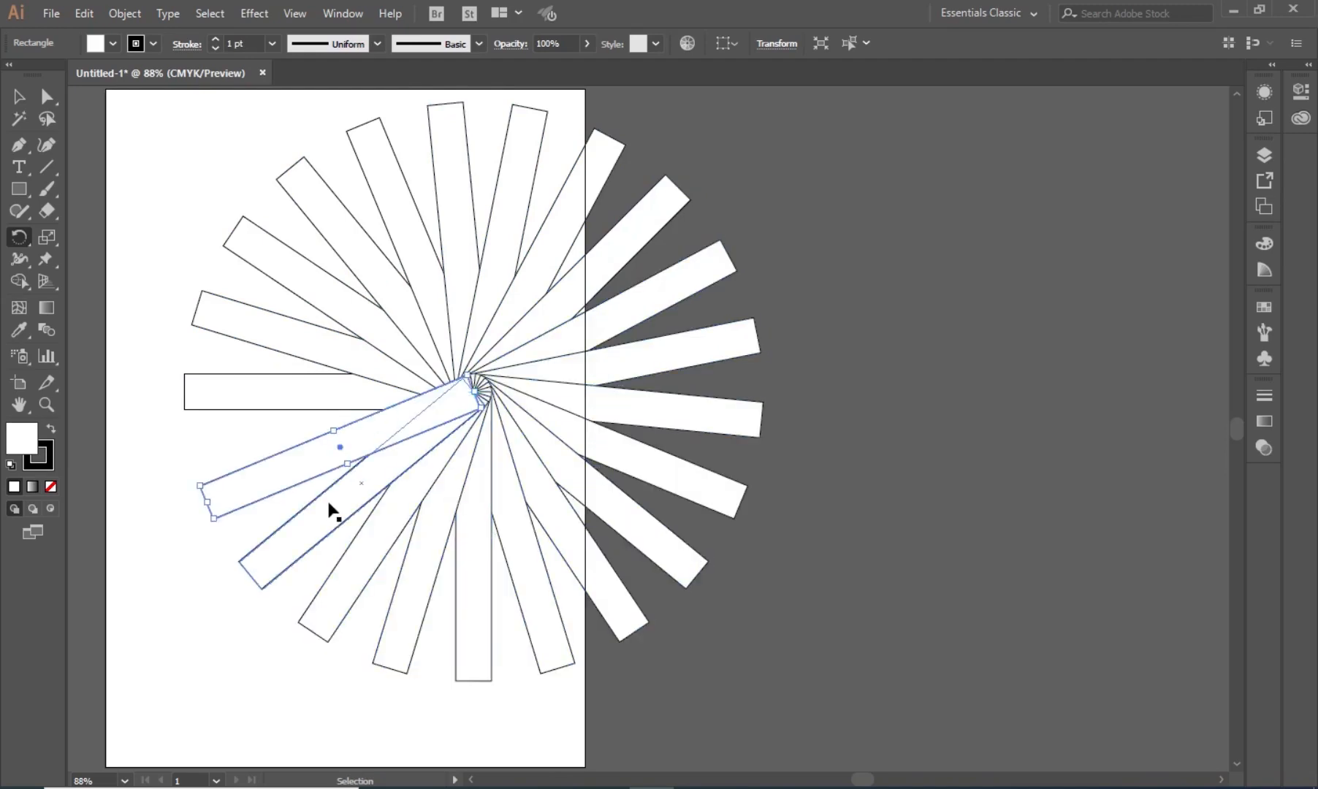
pyautogui.hotkey('ctrl', 'd')
# Delete all the rotated copies in the circle, keeping only the original horizontal rectangle
pyautogui.click(29, 105)
pyautogui.click(180, 156)
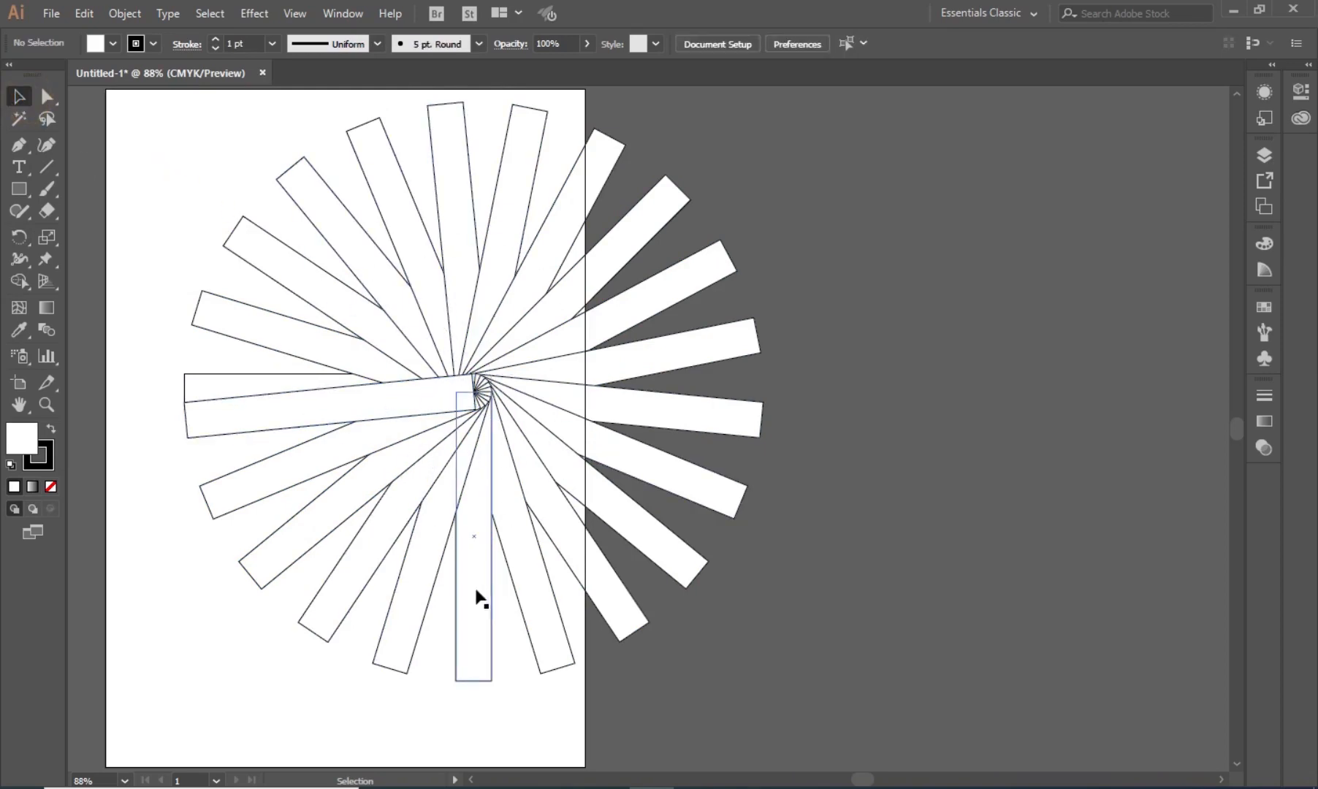
pyautogui.moveTo(759, 170); pyautogui.dragTo(189, 362)
pyautogui.press('Delete')
pyautogui.moveTo(774, 291); pyautogui.dragTo(505, 730)
pyautogui.press('Delete')
pyautogui.moveTo(576, 661); pyautogui.dragTo(219, 425)
pyautogui.press('Delete')
# Rotate the remaining horizontal rectangle back to vertical using its bounding box
pyautogui.click(221, 400)
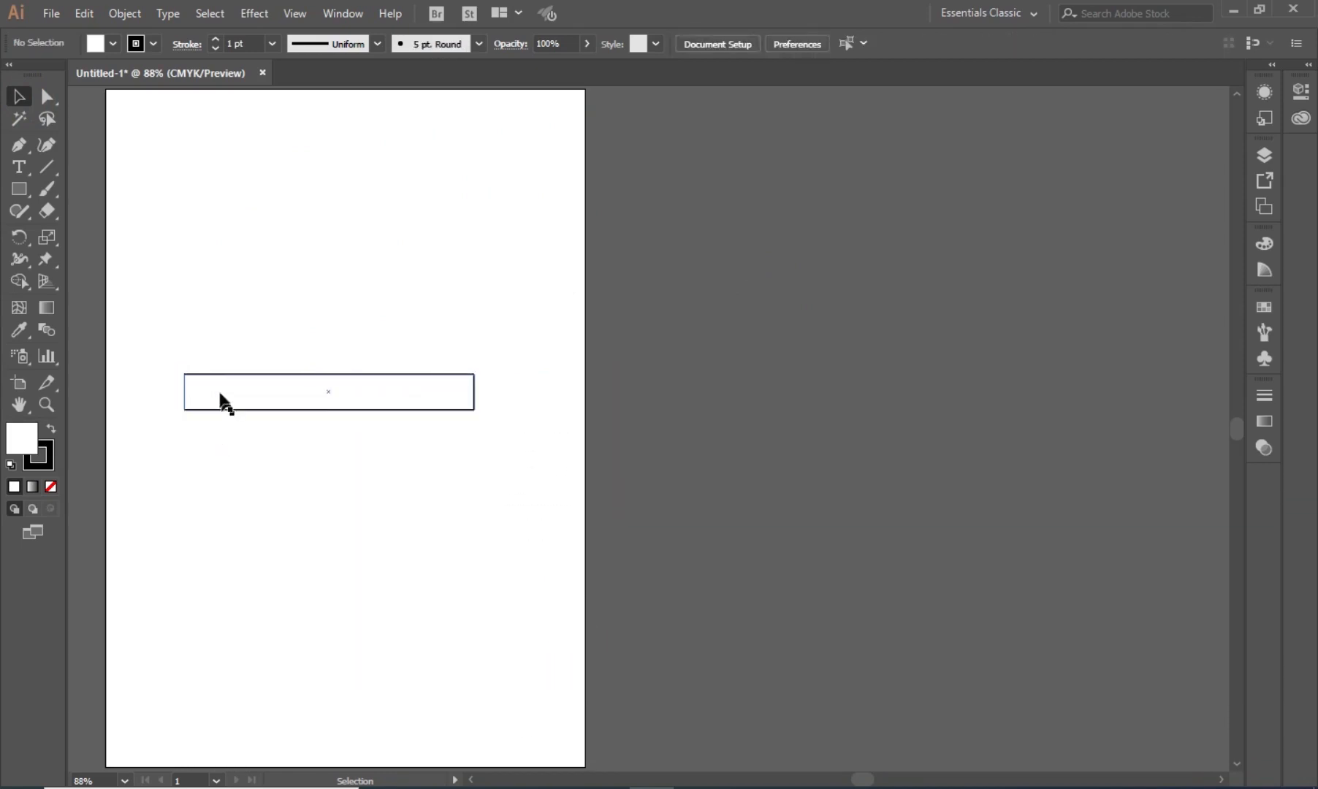
pyautogui.click(217, 374)
pyautogui.moveTo(176, 368); pyautogui.dragTo(352, 247)
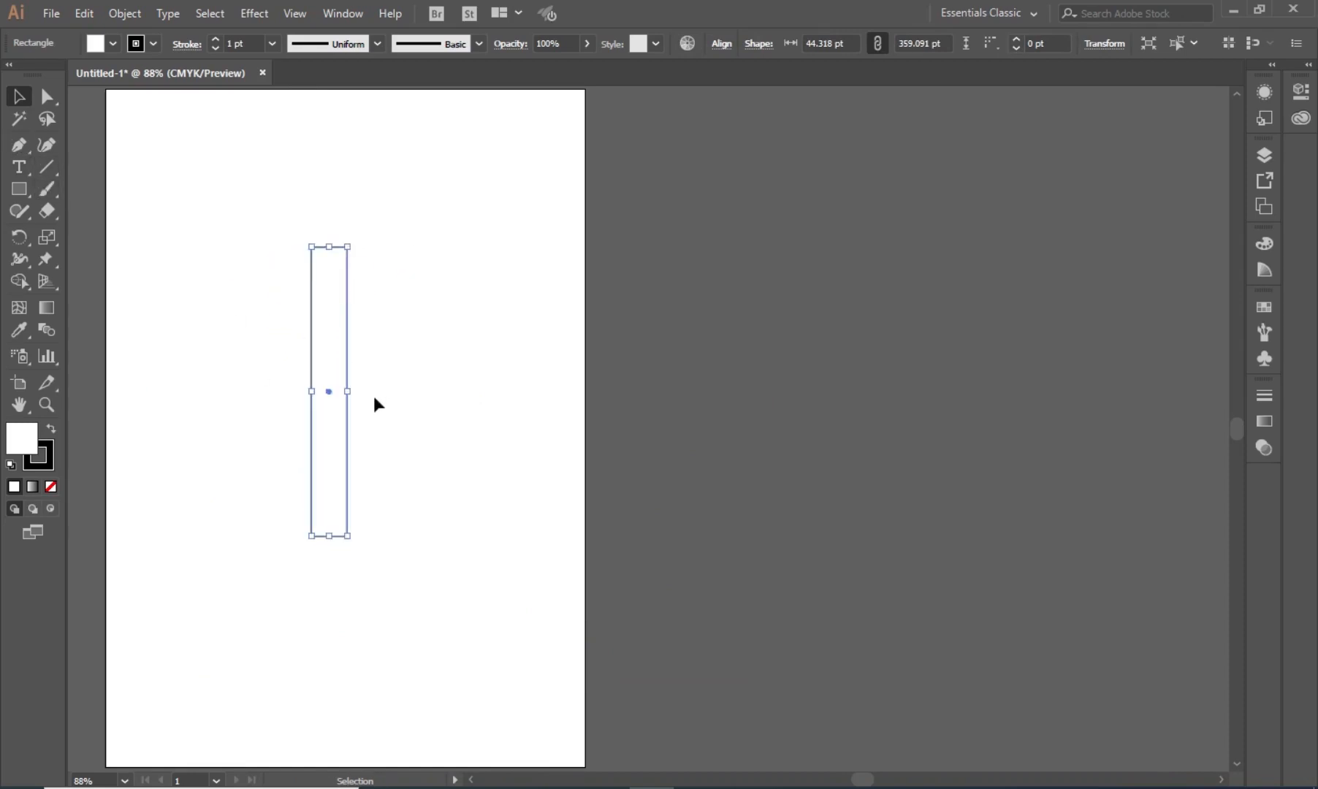
pyautogui.moveTo(353, 239)
pyautogui.mouseDown()
pyautogui.moveTo(374, 256)
pyautogui.moveTo(348, 227)
pyautogui.mouseUp()
# Rotate a copy of the vertical rectangle 45° around its centre and repeat the transformation twice to form an eight-armed star
pyautogui.click(20, 243)
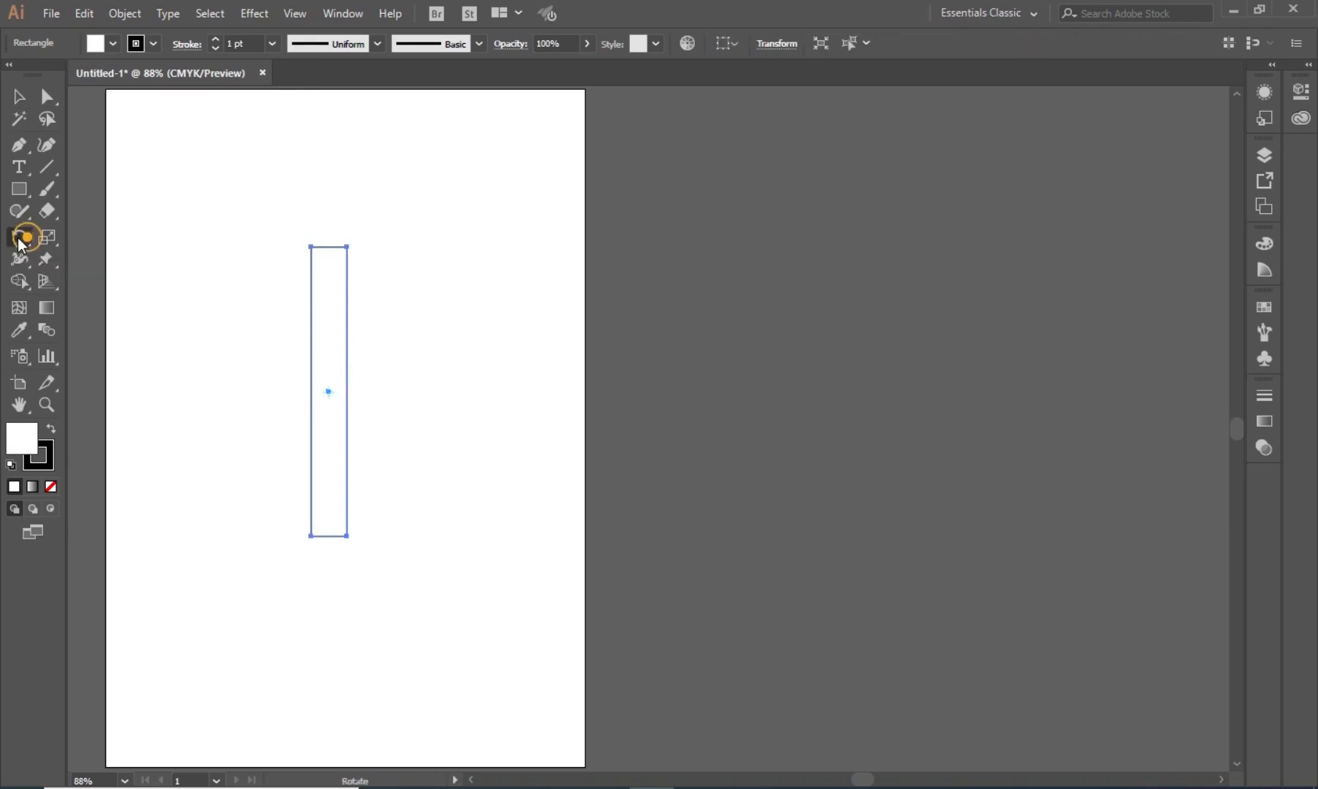
pyautogui.click(328, 393)
pyautogui.click(328, 248)
pyautogui.moveTo(330, 536)
pyautogui.mouseDown()
pyautogui.moveTo(254, 508)
pyautogui.moveTo(388, 518)
pyautogui.moveTo(525, 404)
pyautogui.moveTo(295, 515)
pyautogui.moveTo(223, 477)
pyautogui.moveTo(443, 461)
pyautogui.moveTo(225, 484)
pyautogui.moveTo(330, 525)
pyautogui.mouseUp()
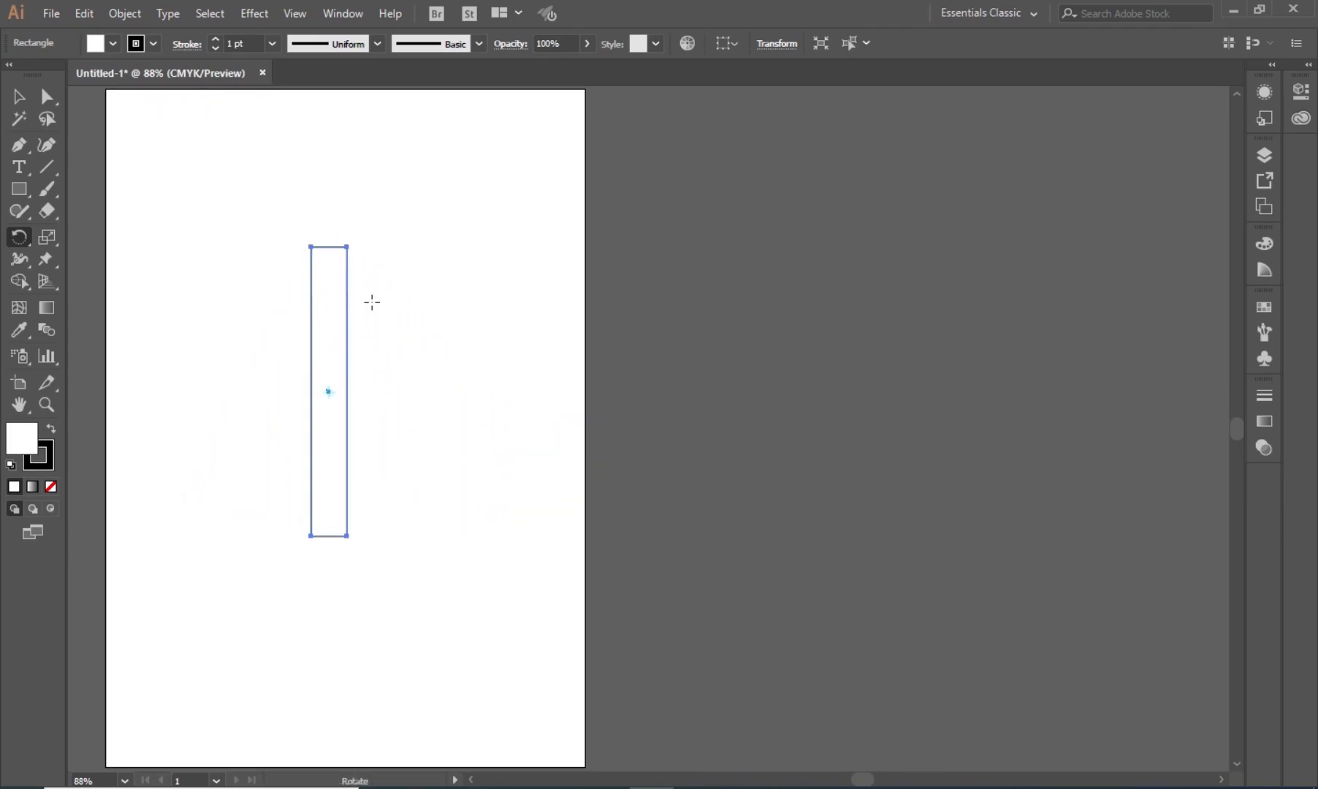
pyautogui.click(328, 393)
pyautogui.moveTo(348, 265); pyautogui.dragTo(431, 336)
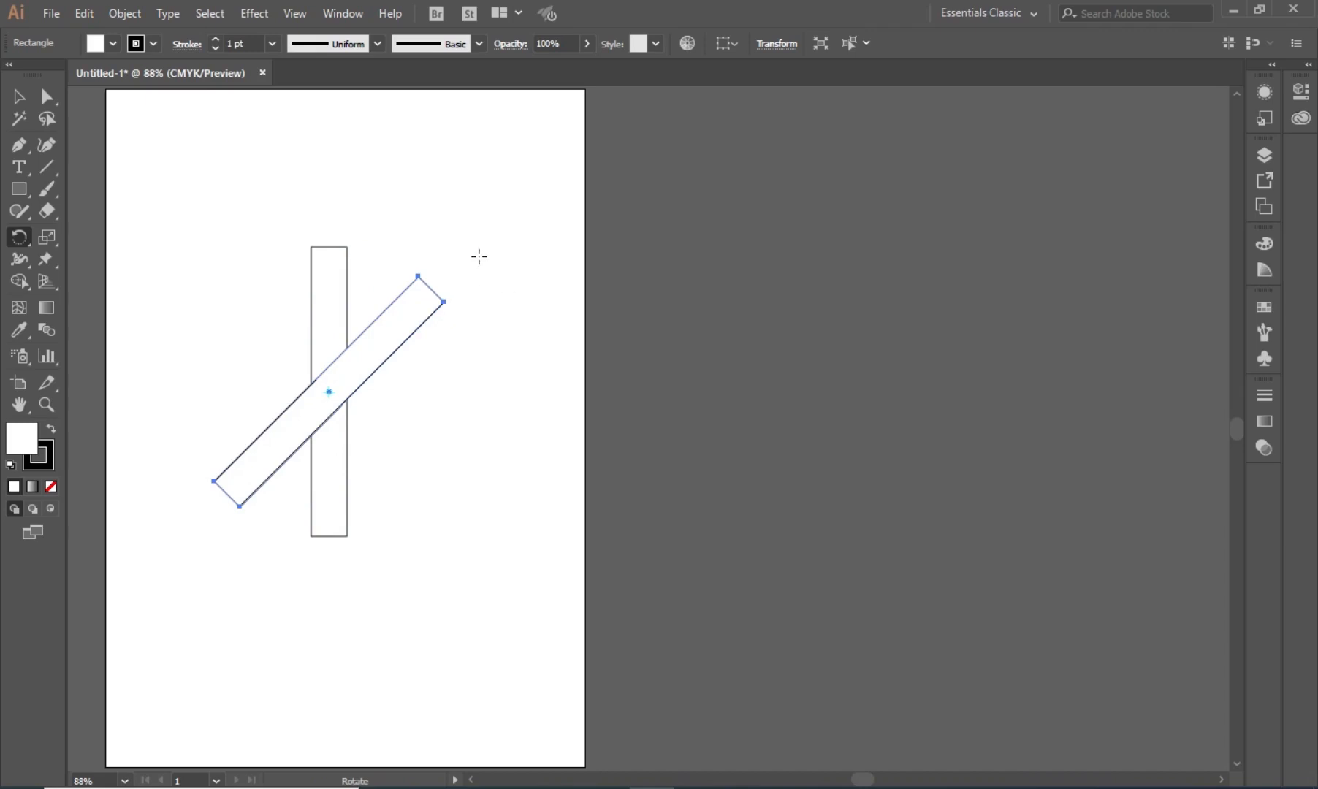
pyautogui.press('ctrl')
pyautogui.hotkey('ctrl', 'd')
pyautogui.hotkey('ctrl', 'd')
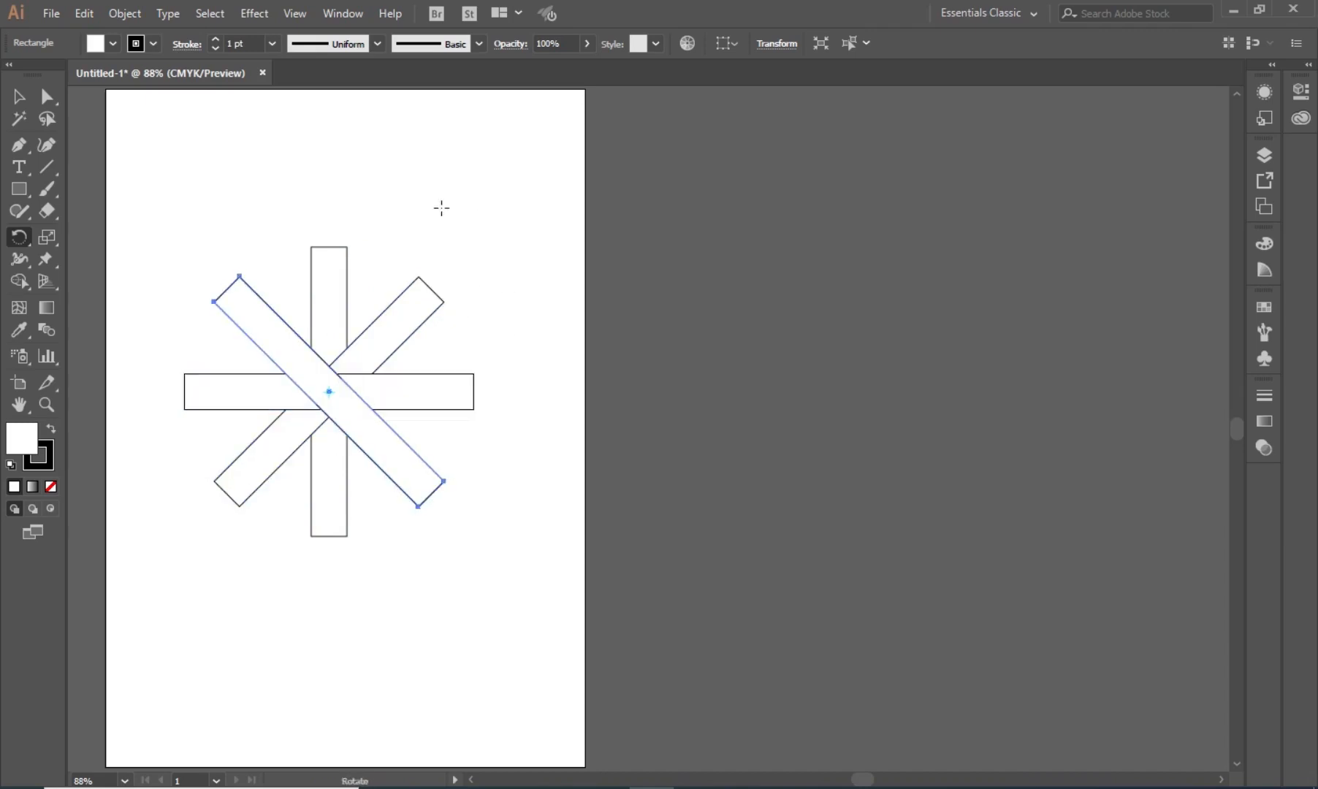
# Delete the two diagonal copies and the horizontal copy, keeping the vertical rectangle
pyautogui.click(17, 102)
pyautogui.click(364, 166)
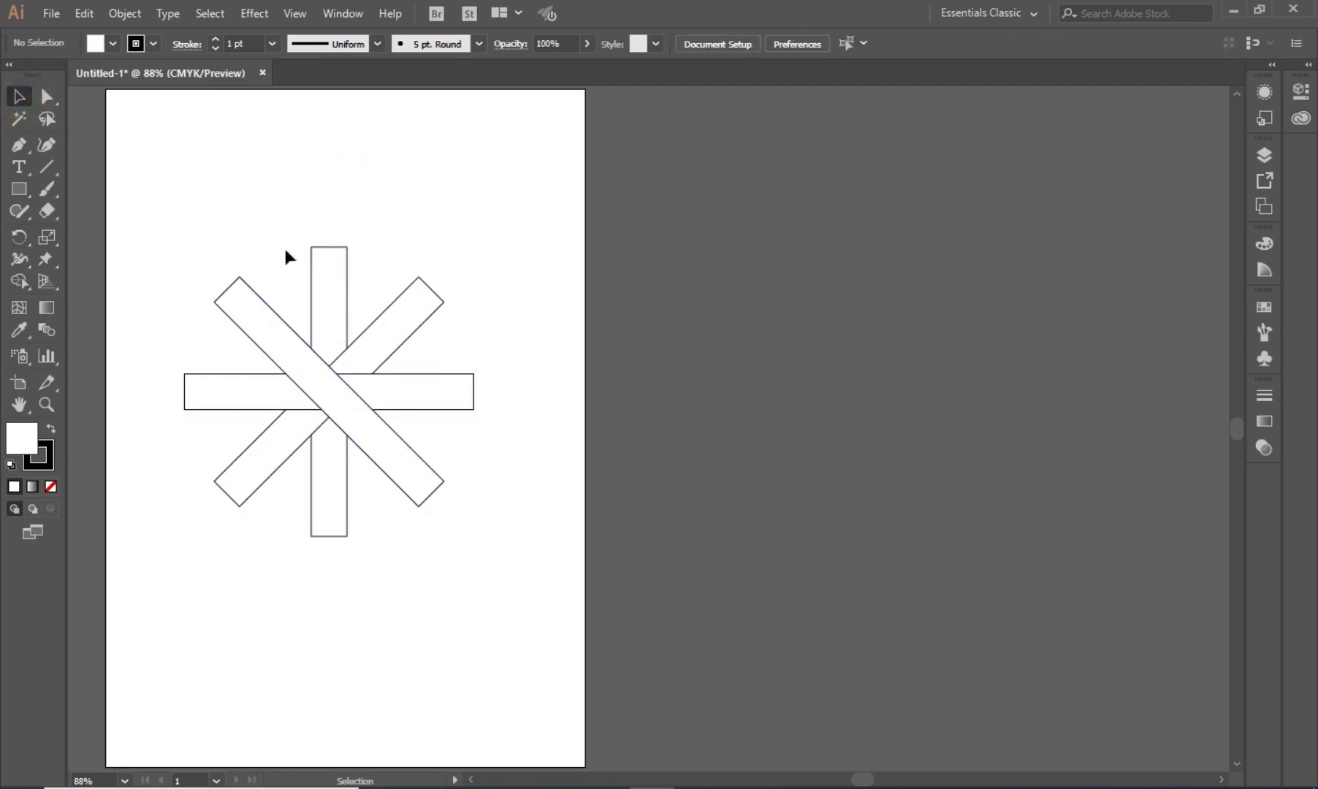
pyautogui.moveTo(495, 246); pyautogui.dragTo(372, 537)
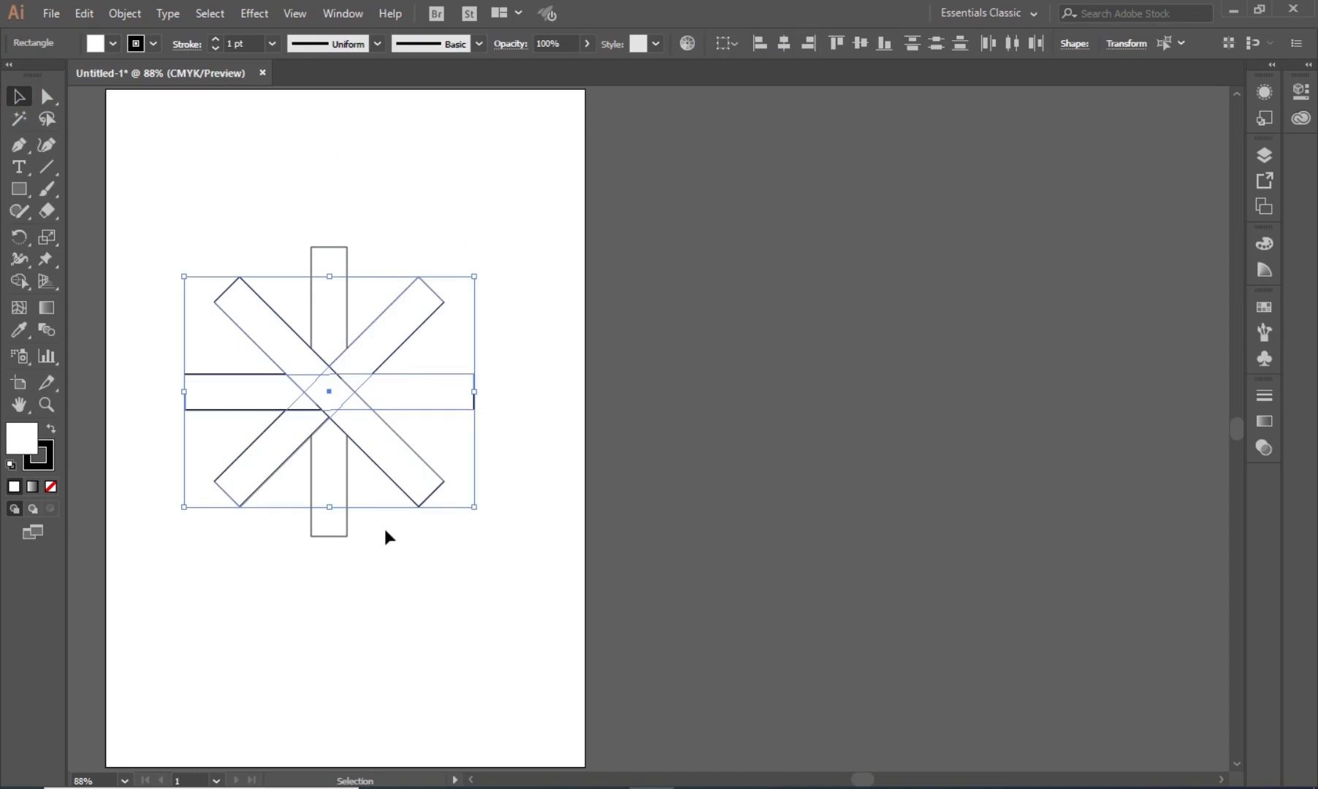
pyautogui.press('Delete')
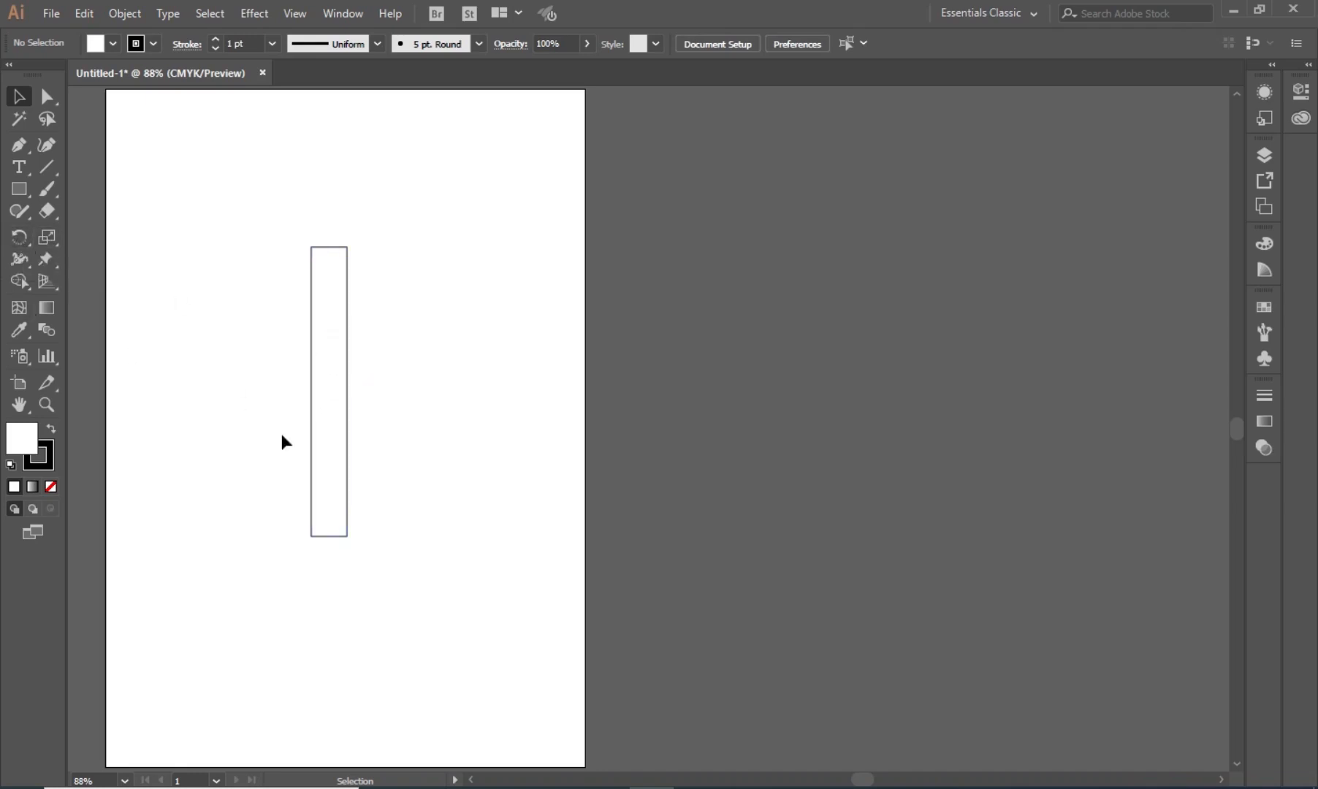
# Rotate the vertical rectangle to a diagonal around a pivot point placed on its axis above its centre
pyautogui.moveTo(354, 318); pyautogui.dragTo(265, 344)
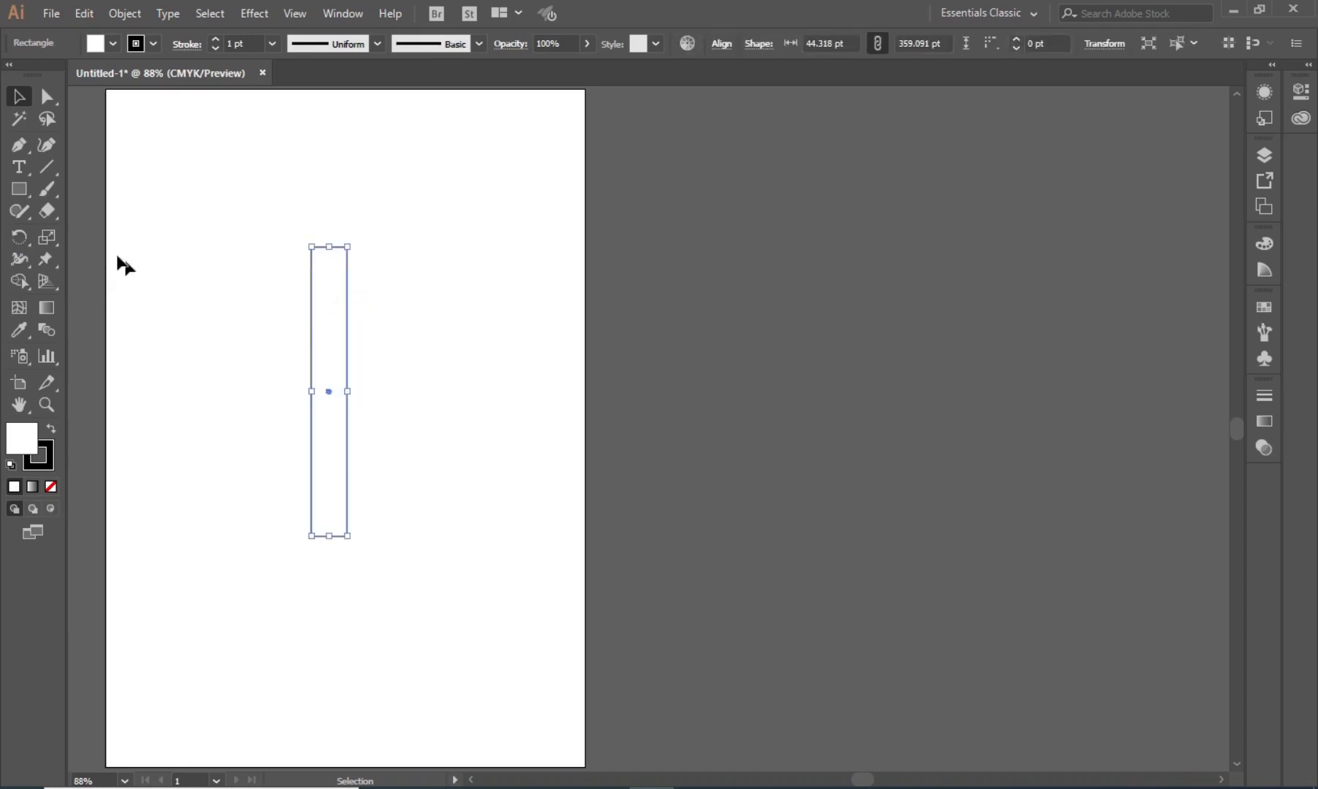
pyautogui.click(28, 242)
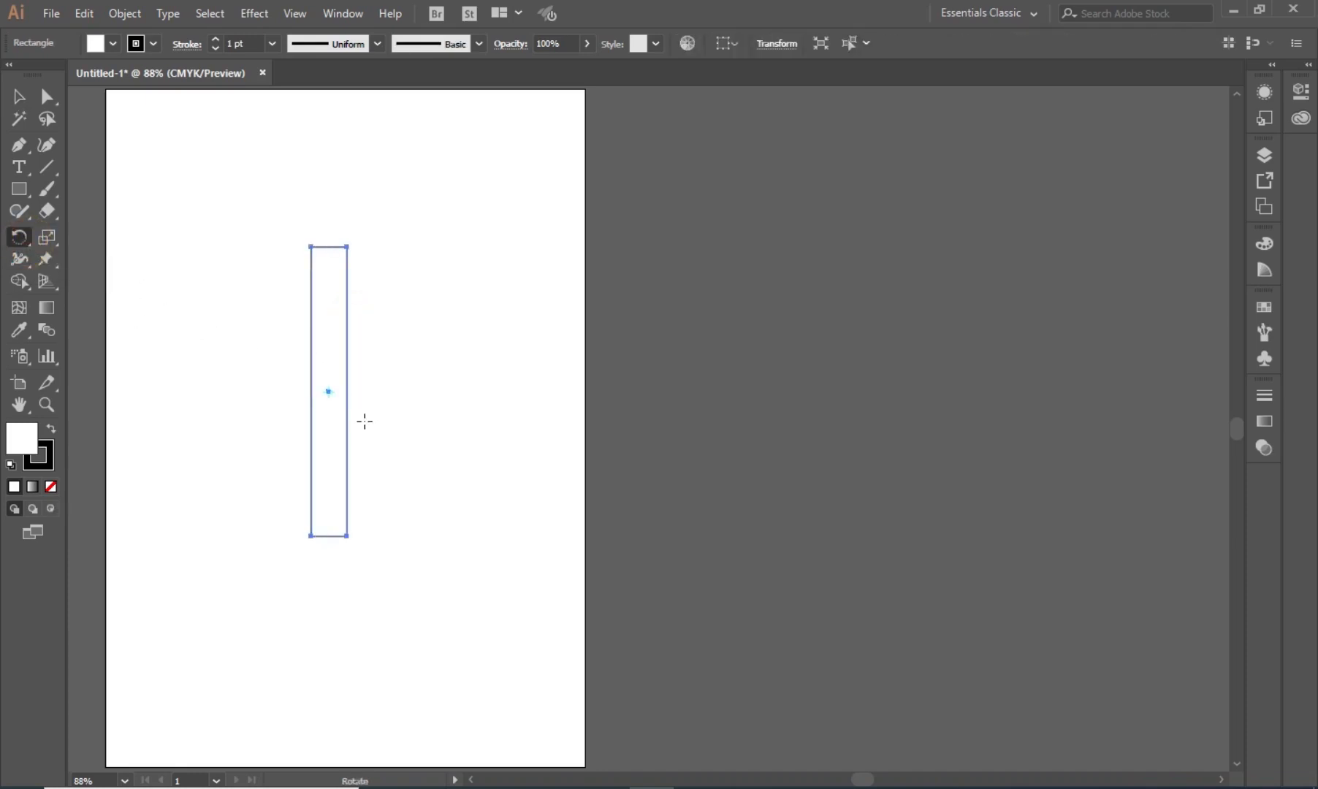
pyautogui.moveTo(330, 394); pyautogui.dragTo(331, 361)
pyautogui.hotkey('ctrl', 'z')
pyautogui.click(329, 328)
pyautogui.moveTo(347, 259); pyautogui.dragTo(308, 341)
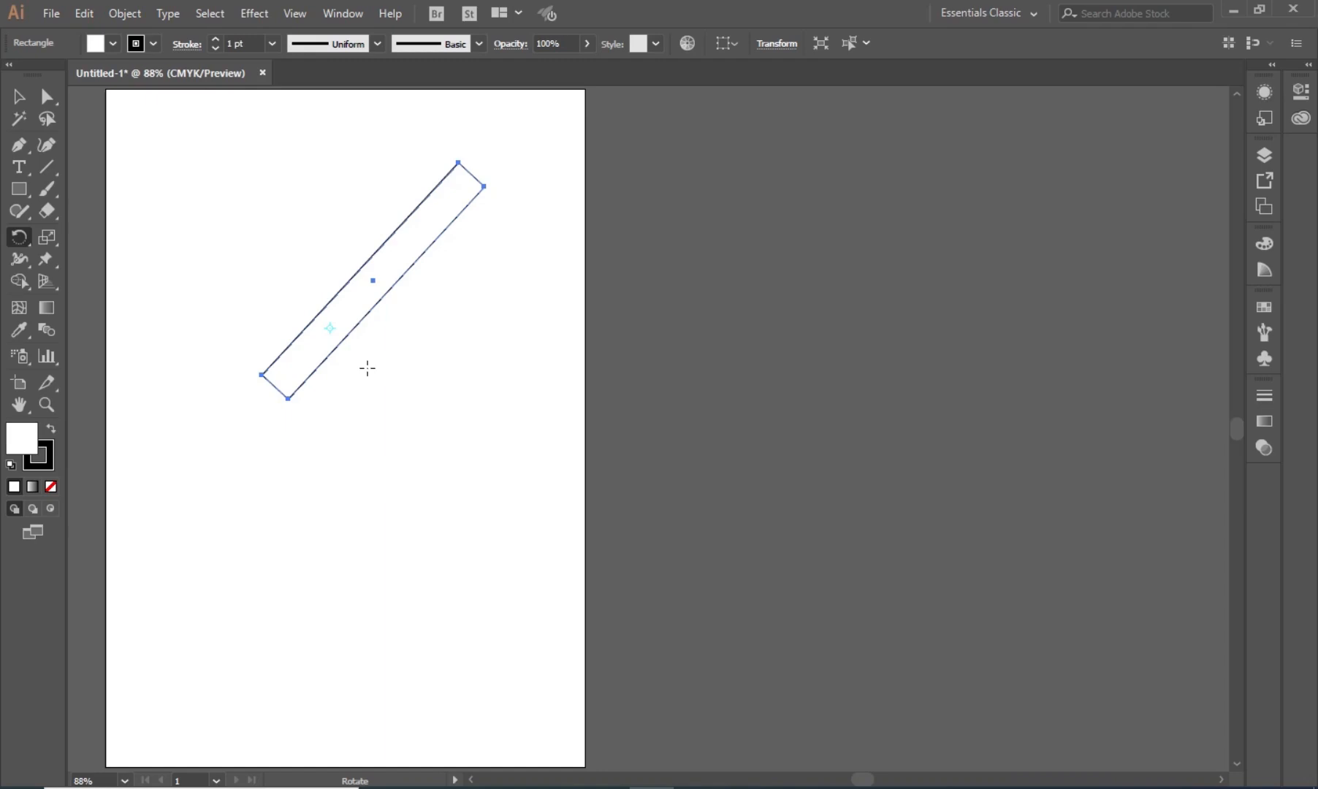
# Undo the off-centre rotation and remove the restored rotated copies so only the vertical rectangle remains
pyautogui.hotkey('ctrl', 'z')
pyautogui.hotkey('ctrl', 'z')
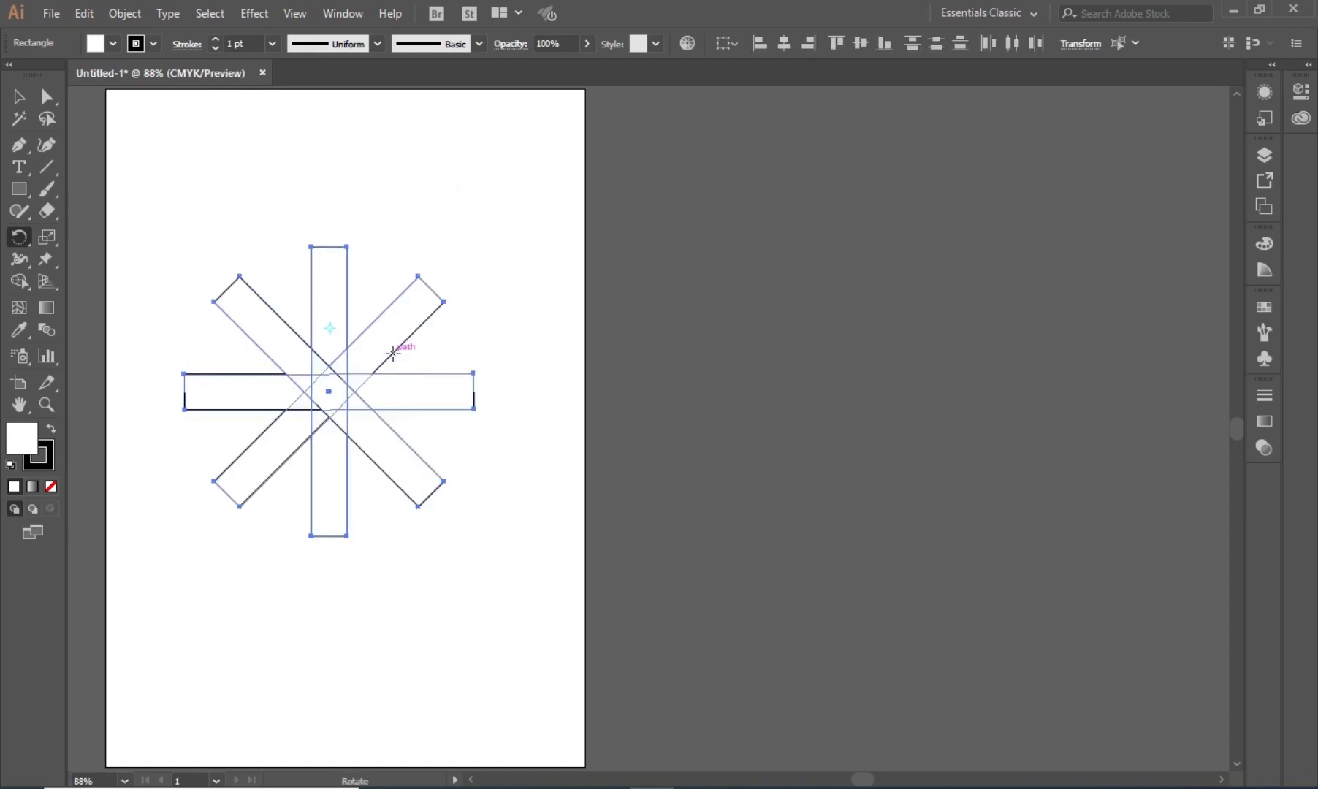
pyautogui.click(19, 96)
pyautogui.moveTo(530, 239); pyautogui.dragTo(395, 527)
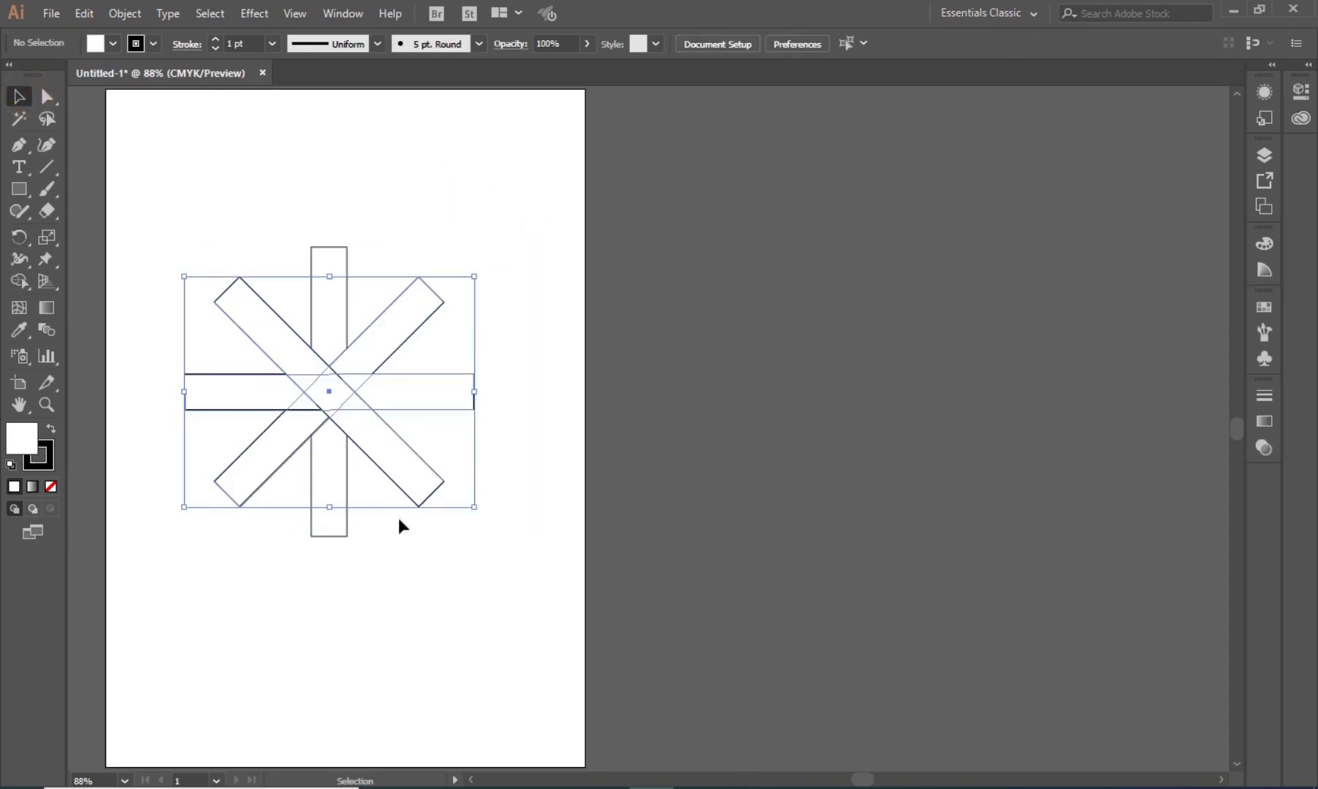
pyautogui.press('Delete')
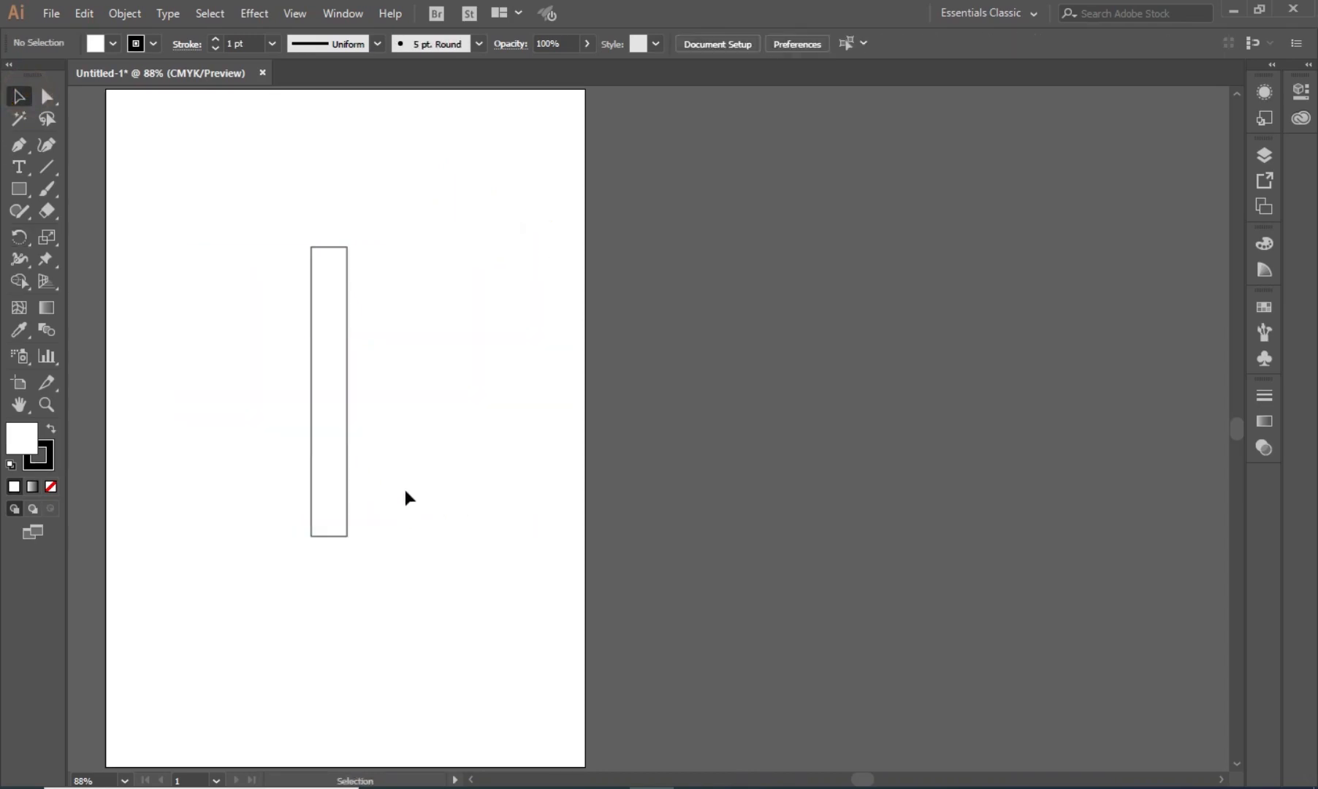
# Shorten the vertical rectangle from its lower edge into a small square and deselect it
pyautogui.click(331, 536)
pyautogui.moveTo(331, 536); pyautogui.dragTo(329, 283)
pyautogui.click(306, 308)
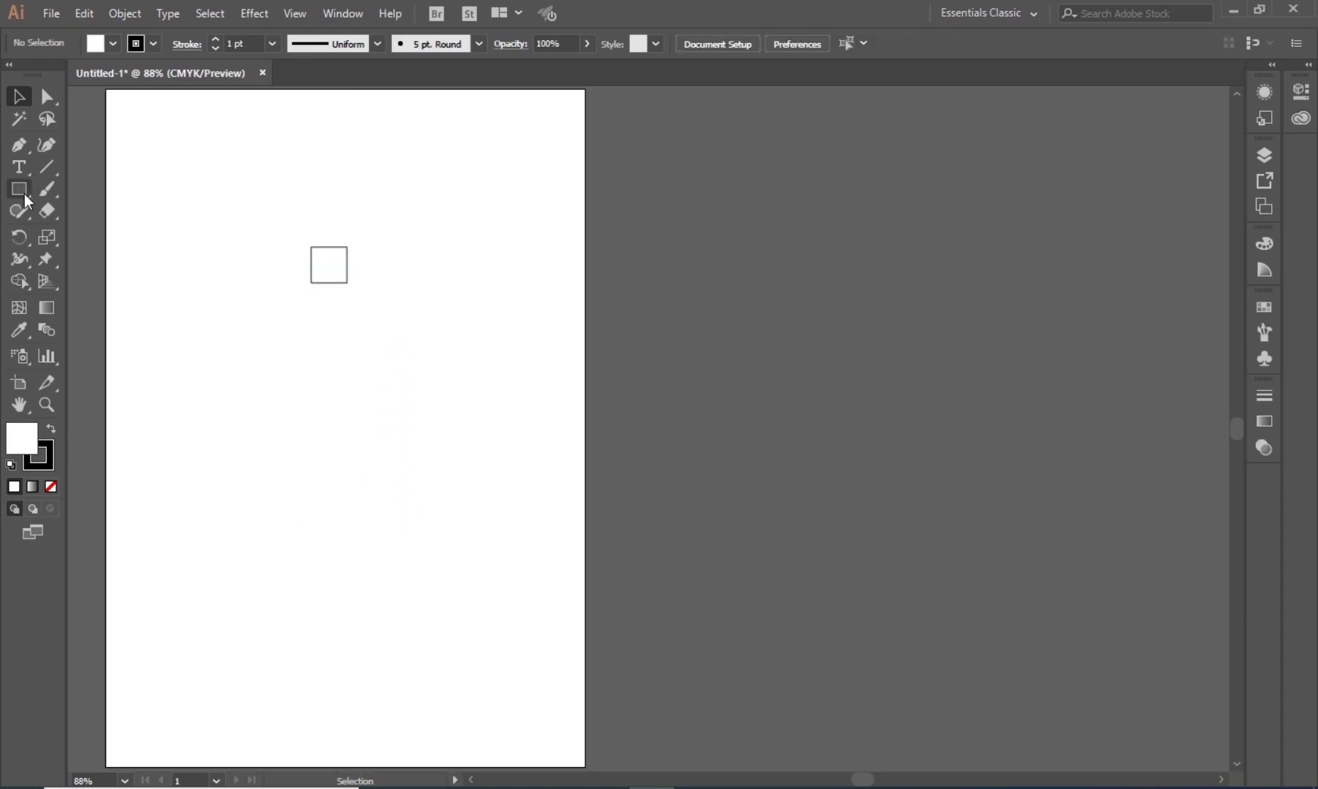
# Draw a small polygon with a radius of about 15 pt above the square, set it to 3 sides and deselect it
pyautogui.click(24, 193)
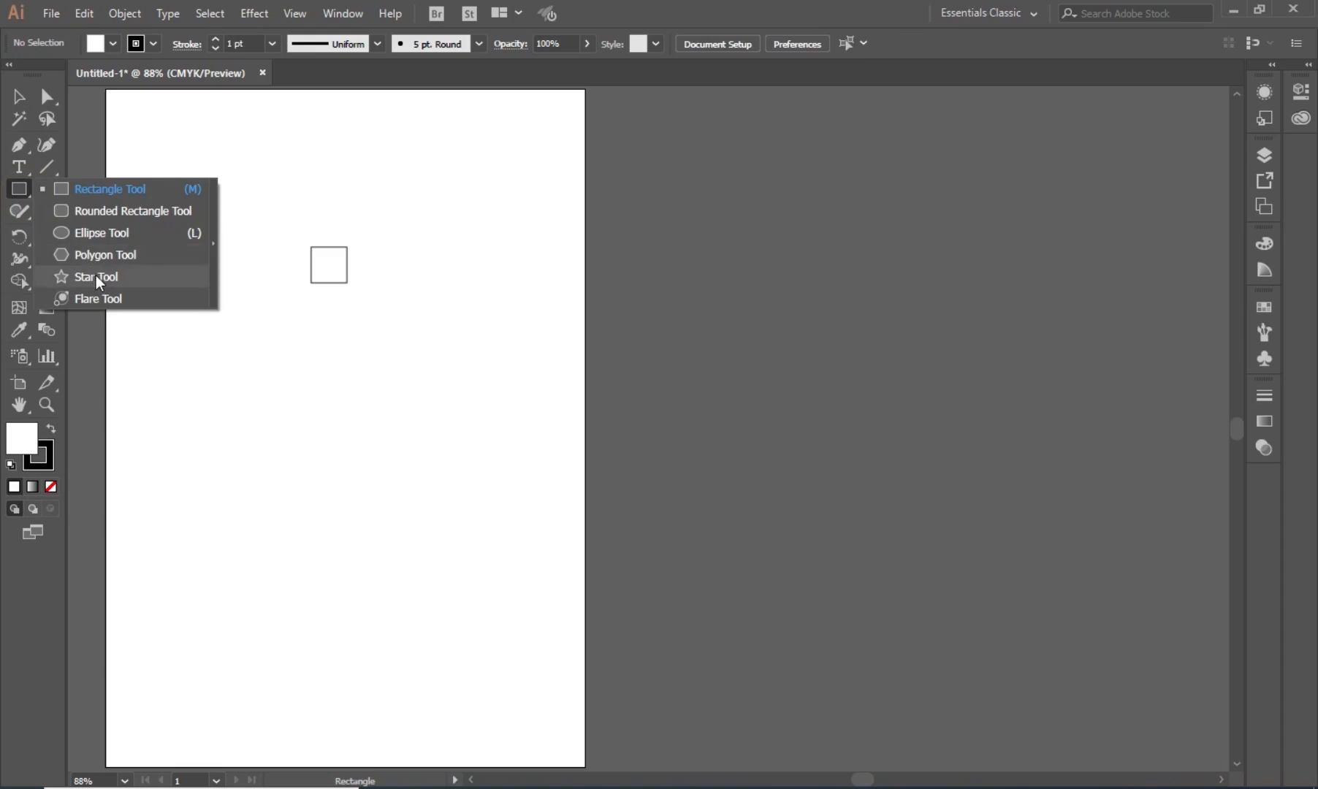
pyautogui.click(102, 255)
pyautogui.moveTo(325, 169)
pyautogui.mouseDown()
pyautogui.moveTo(333, 179)
pyautogui.moveTo(327, 169)
pyautogui.mouseUp()
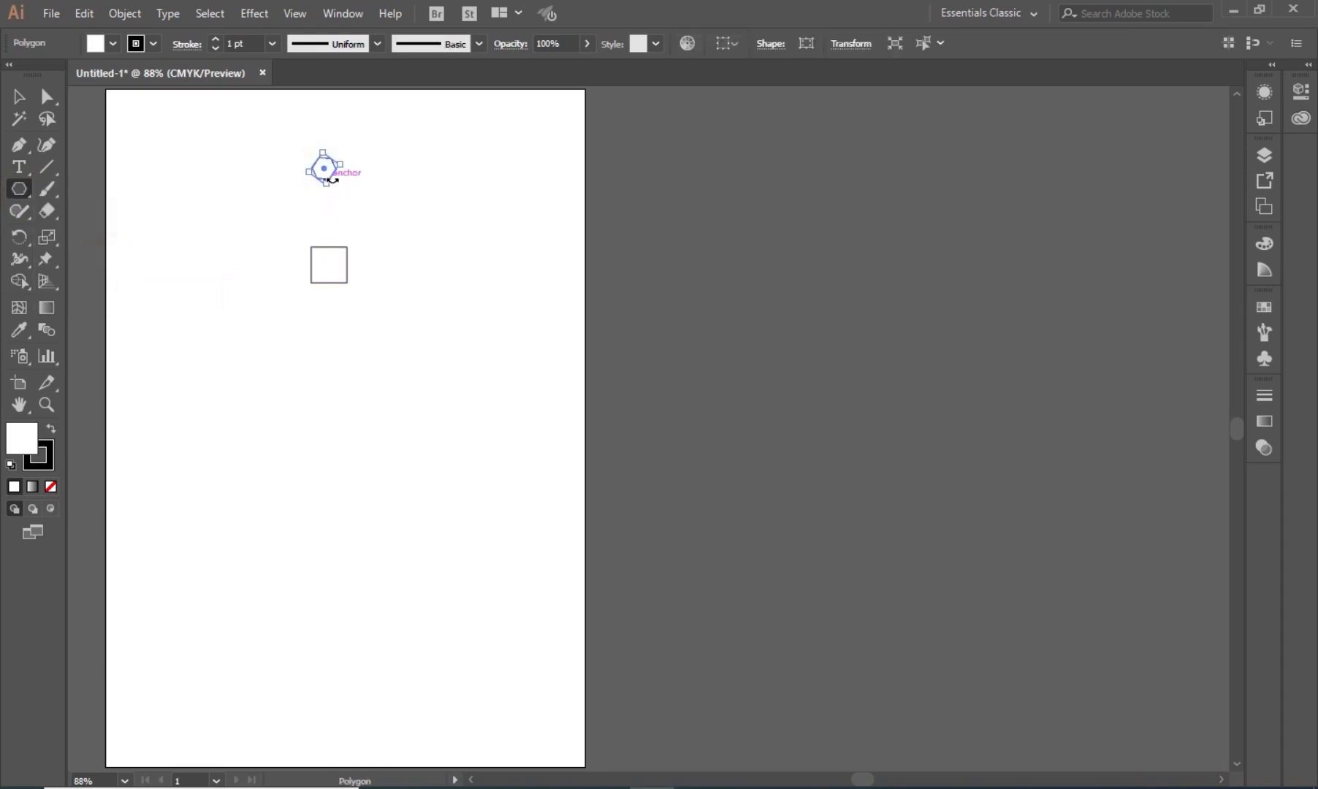
pyautogui.click(770, 44)
pyautogui.click(733, 74)
pyautogui.click(734, 74)
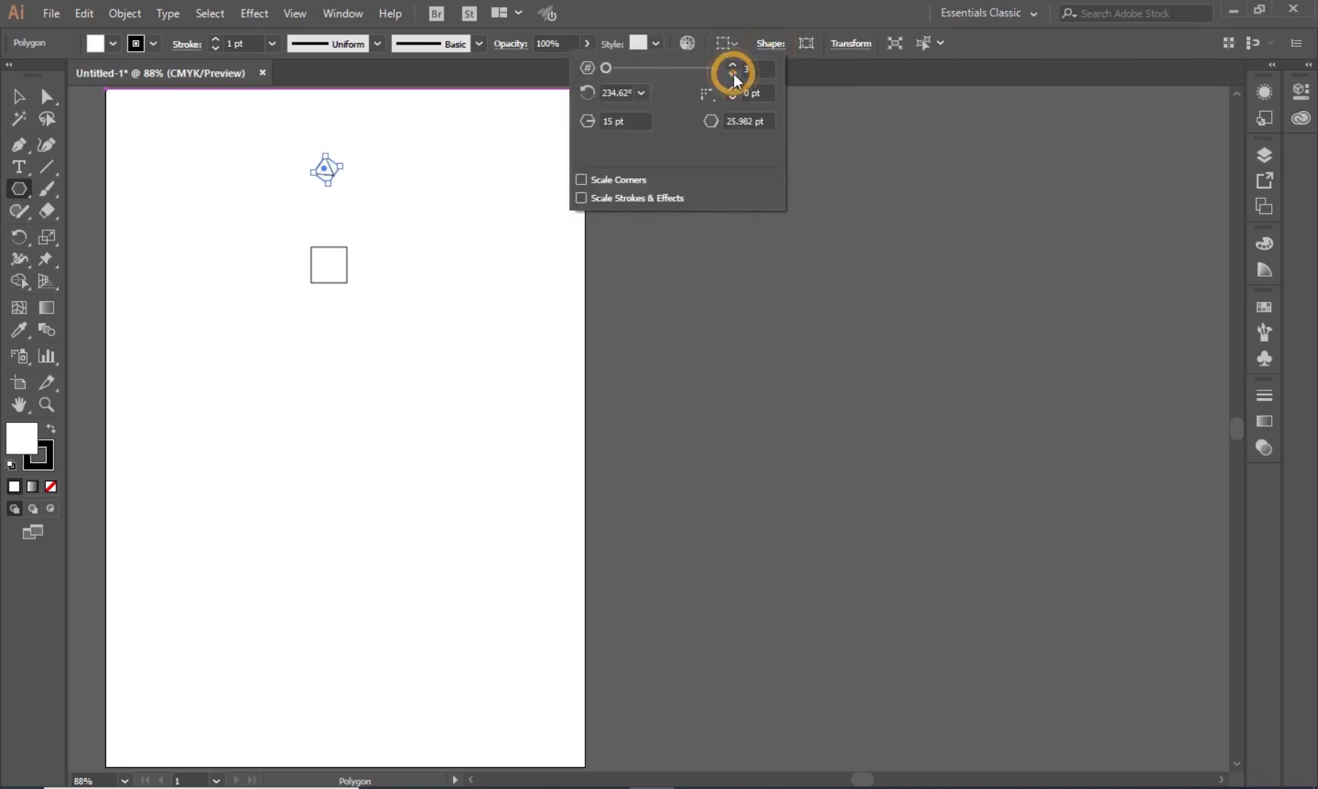
pyautogui.click(27, 99)
pyautogui.click(375, 234)
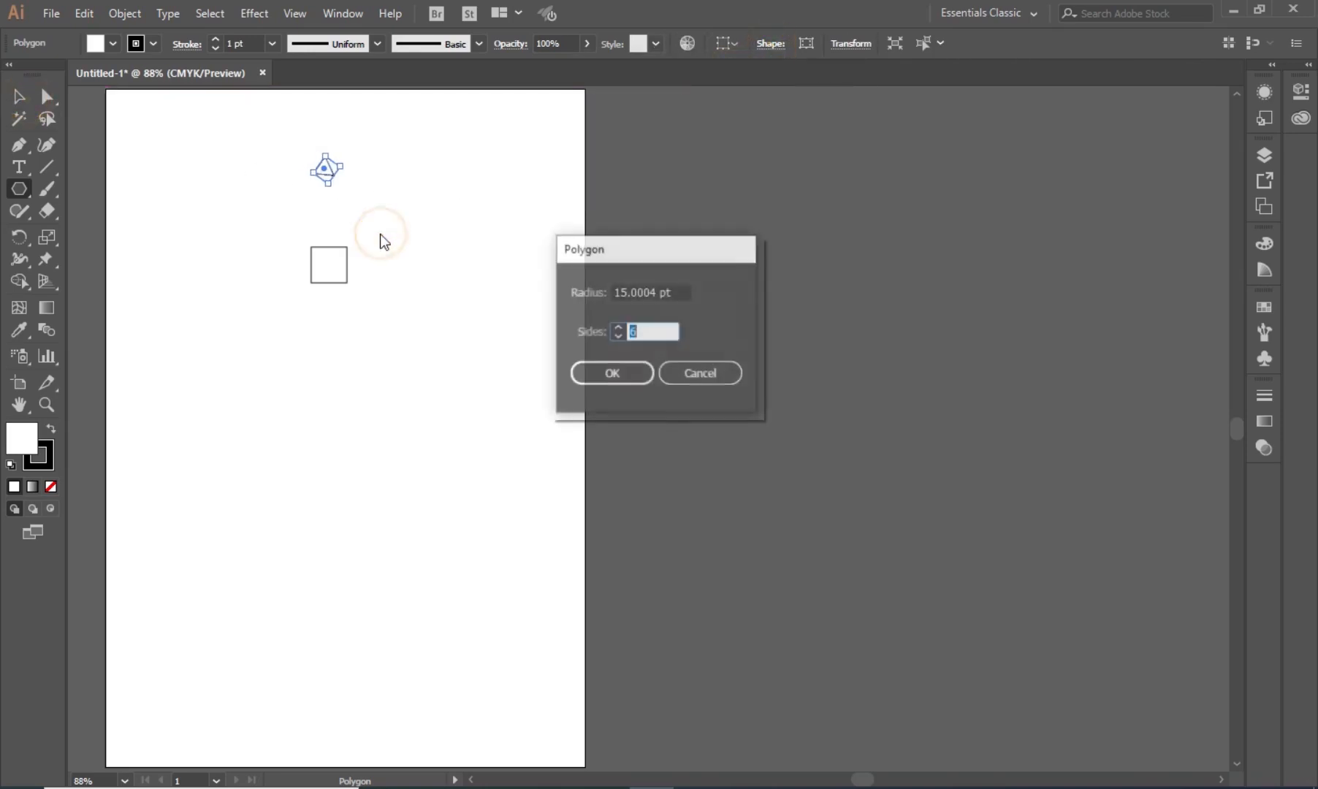
pyautogui.click(700, 372)
pyautogui.click(30, 100)
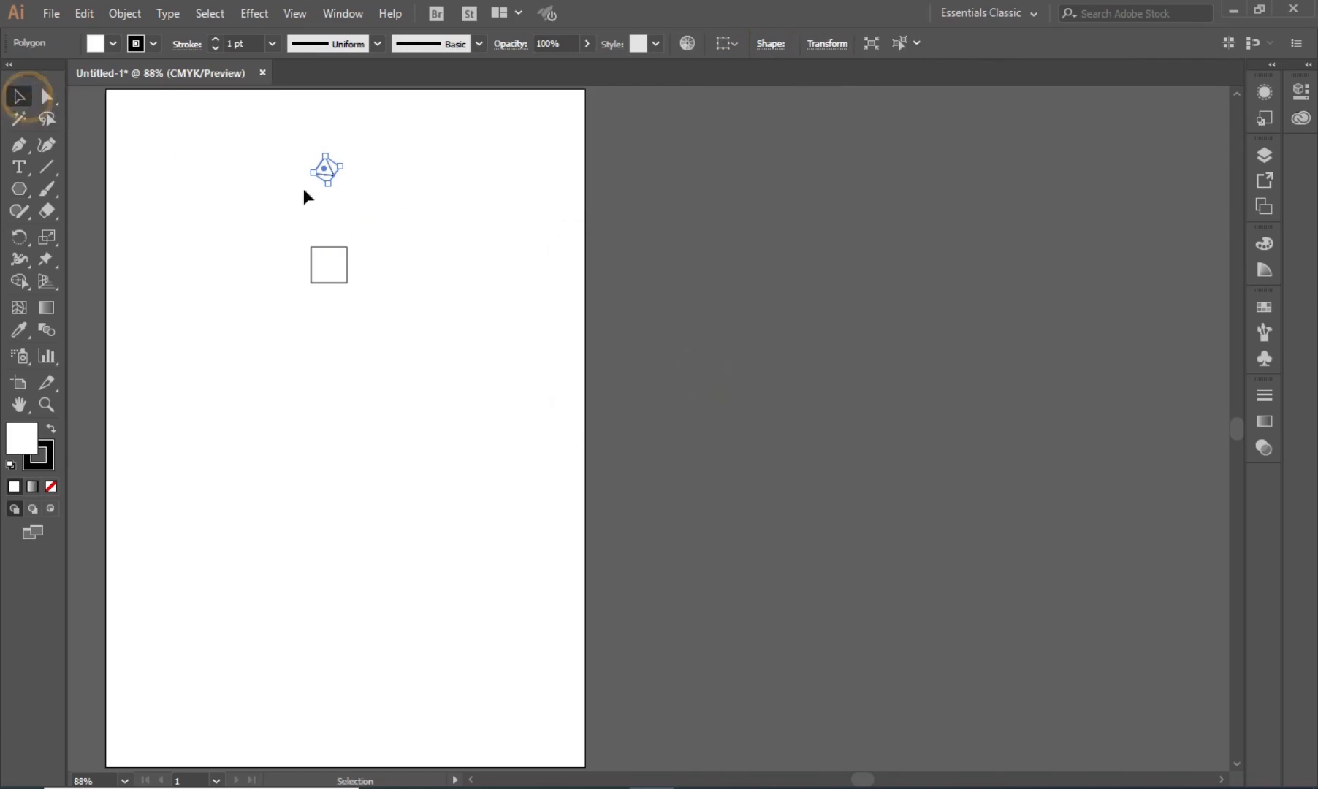
pyautogui.click(348, 190)
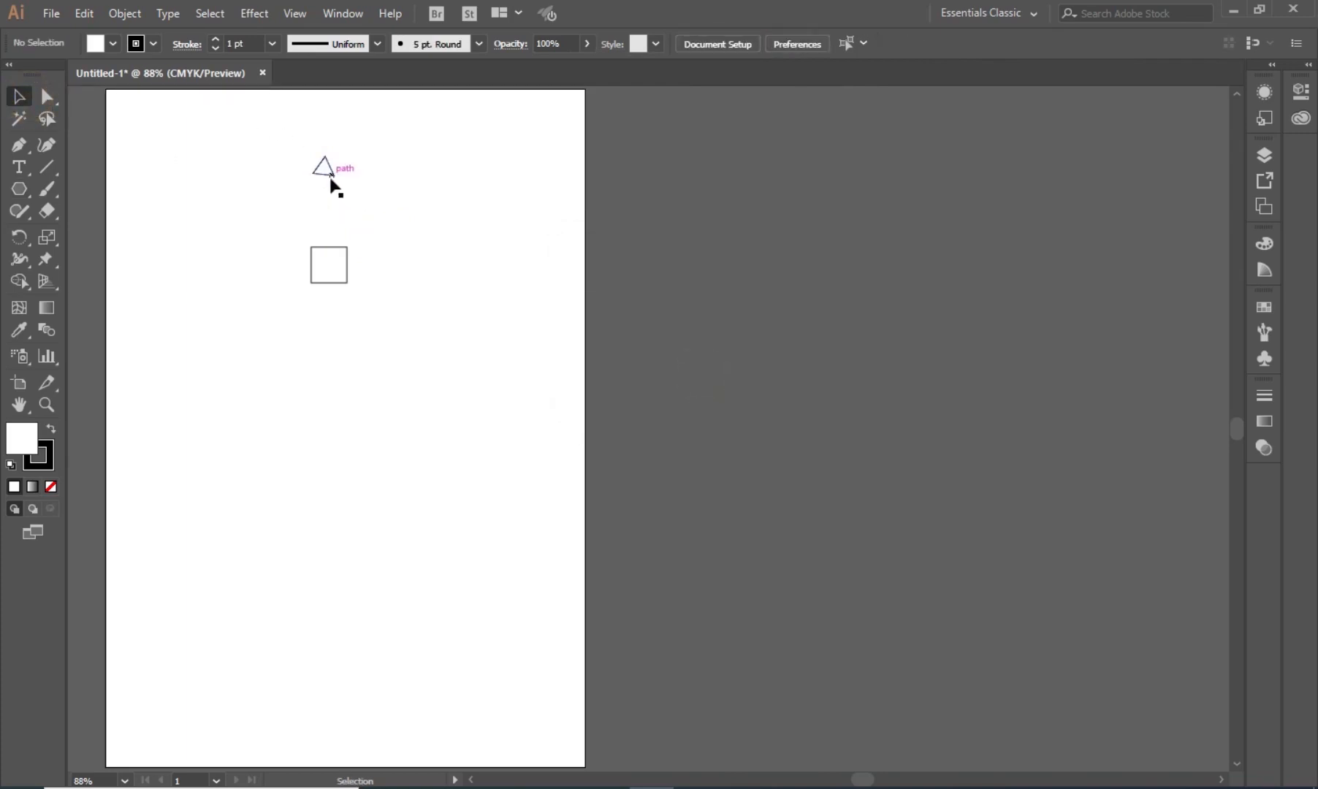
# Move the small triangle closer above the square, straighten it upright and centre it over the square
pyautogui.moveTo(331, 180); pyautogui.dragTo(341, 212)
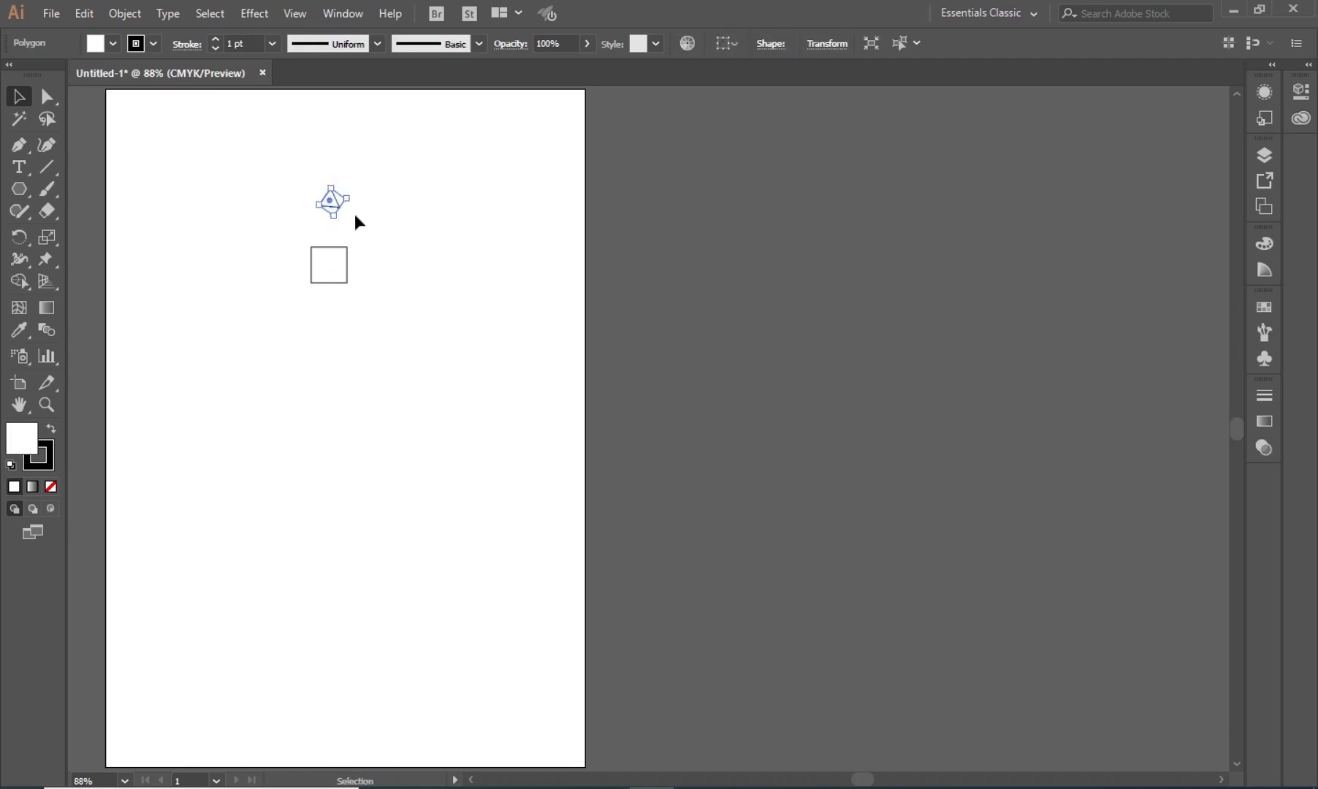
pyautogui.click(364, 233)
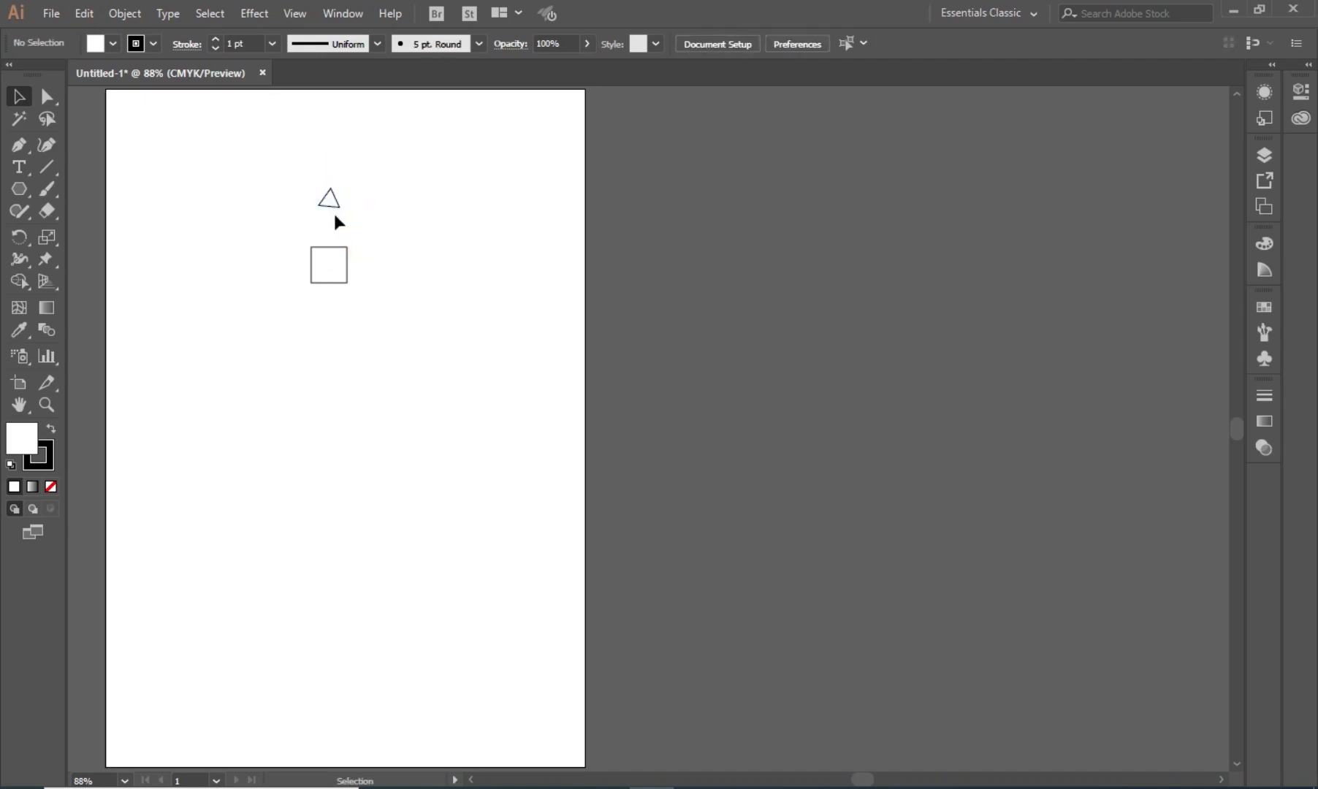
pyautogui.hotkey('ctrl', '+')
pyautogui.hotkey('ctrl', '+')
pyautogui.moveTo(230, 278); pyautogui.dragTo(373, 297)
pyautogui.click(409, 366)
pyautogui.click(502, 317)
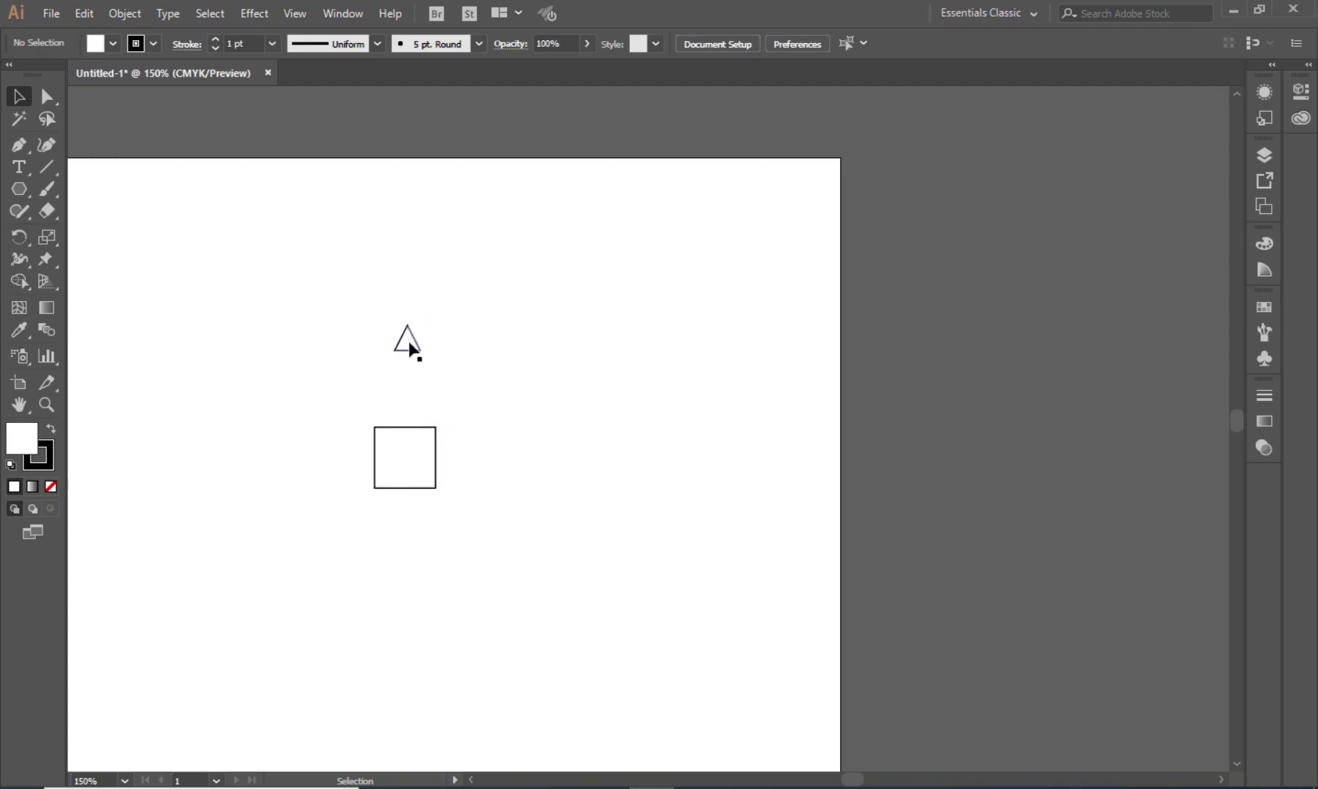
pyautogui.moveTo(408, 352); pyautogui.dragTo(405, 354)
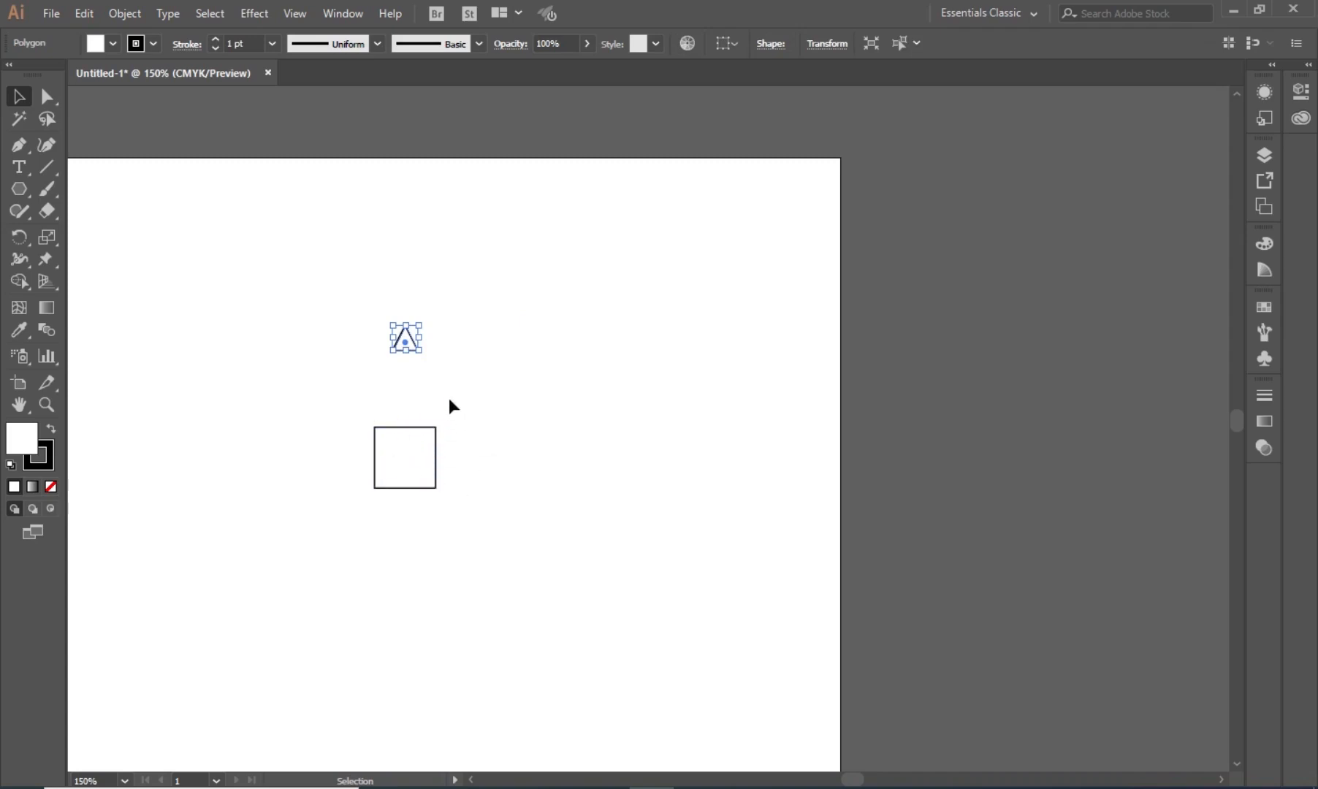
# Rotate a copy of the triangle around the square's centre and repeat the rotated copy to form a ring
pyautogui.click(19, 237)
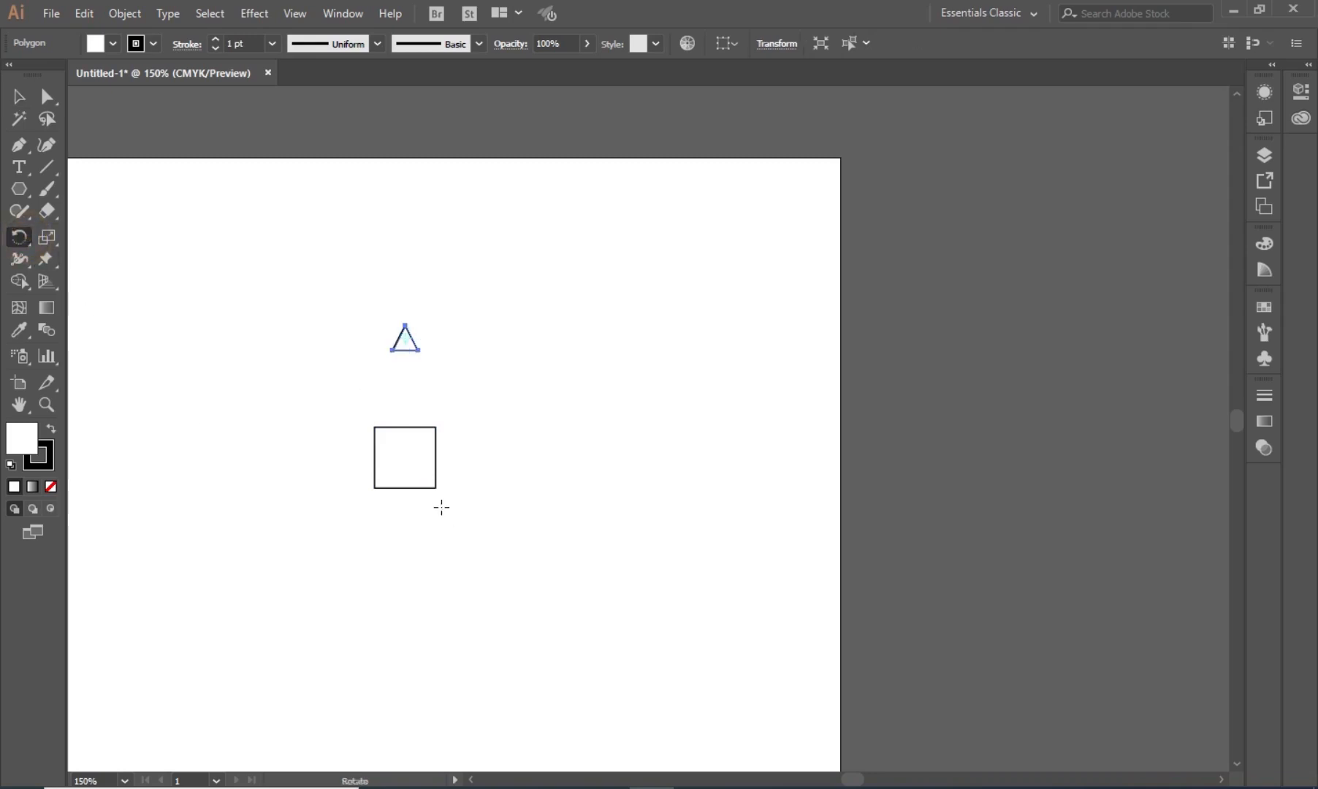
pyautogui.click(406, 457)
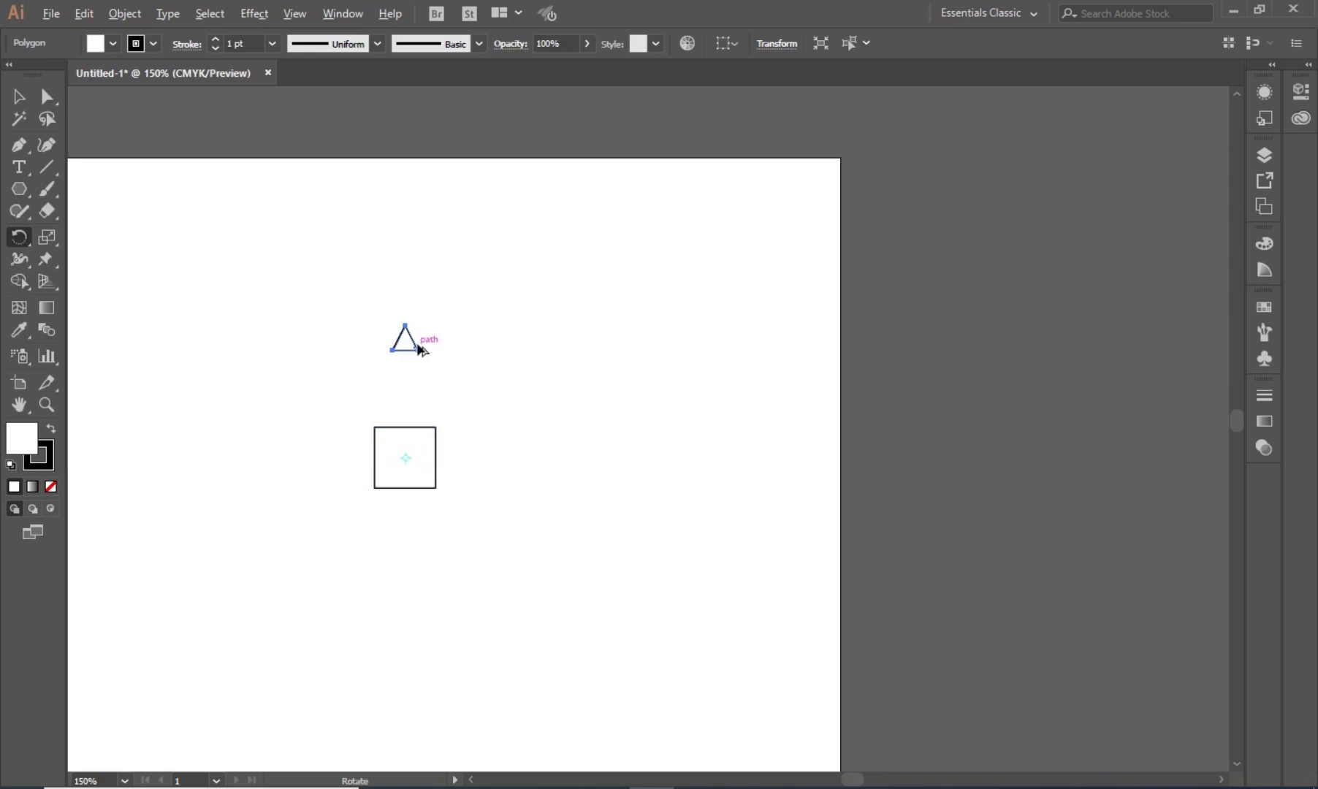
pyautogui.moveTo(418, 349); pyautogui.dragTo(475, 354)
pyautogui.press('ctrl')
pyautogui.hotkey('ctrl', 'd')
pyautogui.hotkey('ctrl', 'd')
pyautogui.hotkey('ctrl', 'd')
pyautogui.hotkey('ctrl', 'd')
pyautogui.hotkey('ctrl', 'd')
pyautogui.hotkey('ctrl', 'd')
pyautogui.hotkey('ctrl', 'd')
pyautogui.hotkey('ctrl', 'd')
pyautogui.hotkey('ctrl', 'd')
pyautogui.hotkey('ctrl', 'd')
pyautogui.hotkey('ctrl', 'd')
pyautogui.hotkey('ctrl', 'd')
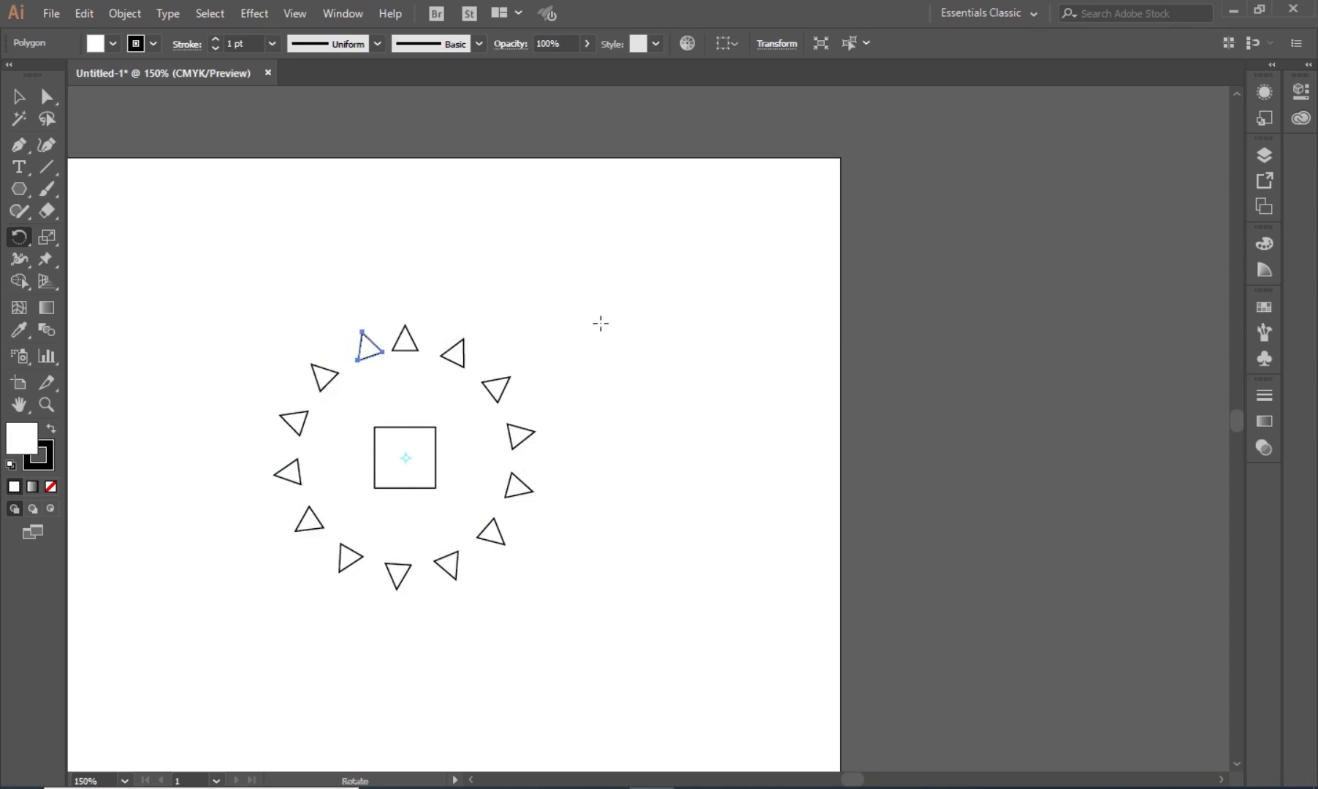
pyautogui.click(19, 96)
pyautogui.click(499, 298)
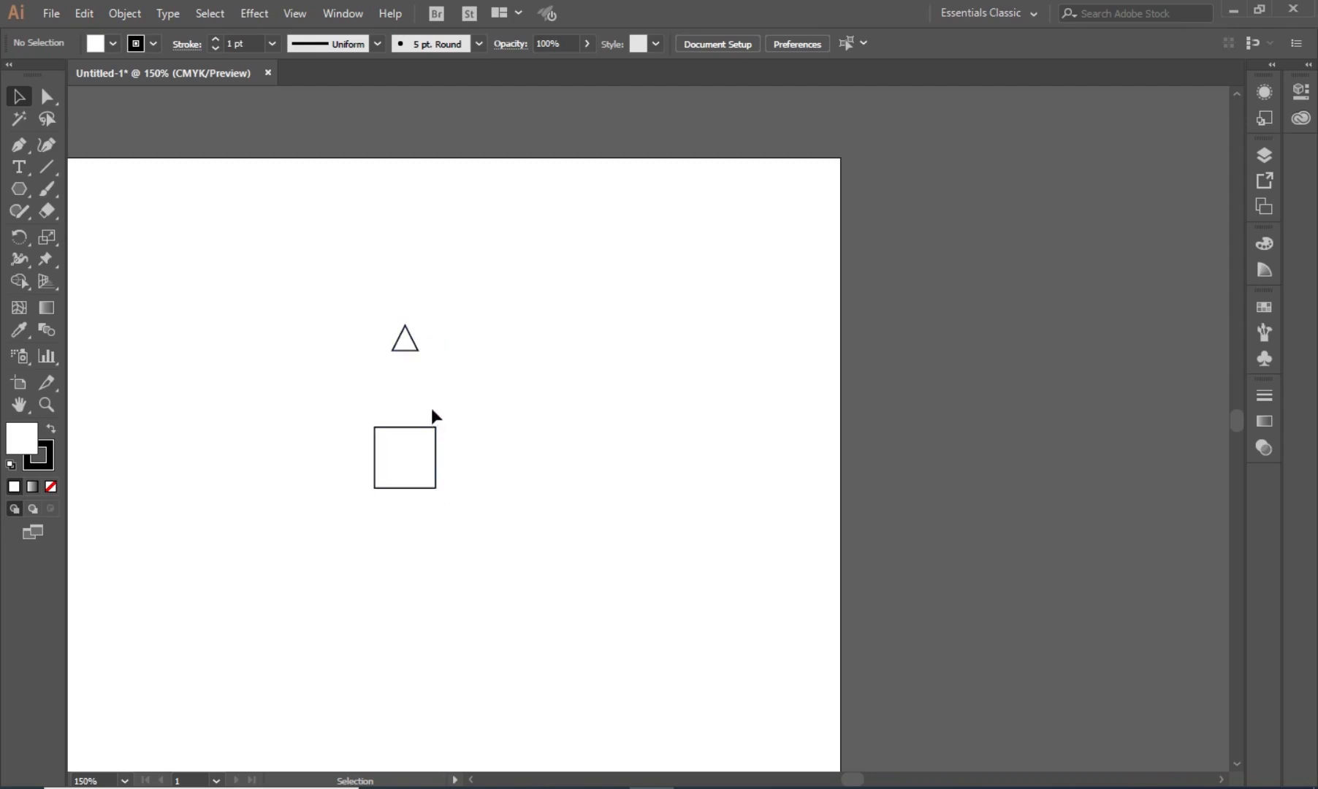
# Open the Rotate options for the triangle with the pivot point at the square's centre
pyautogui.click(415, 354)
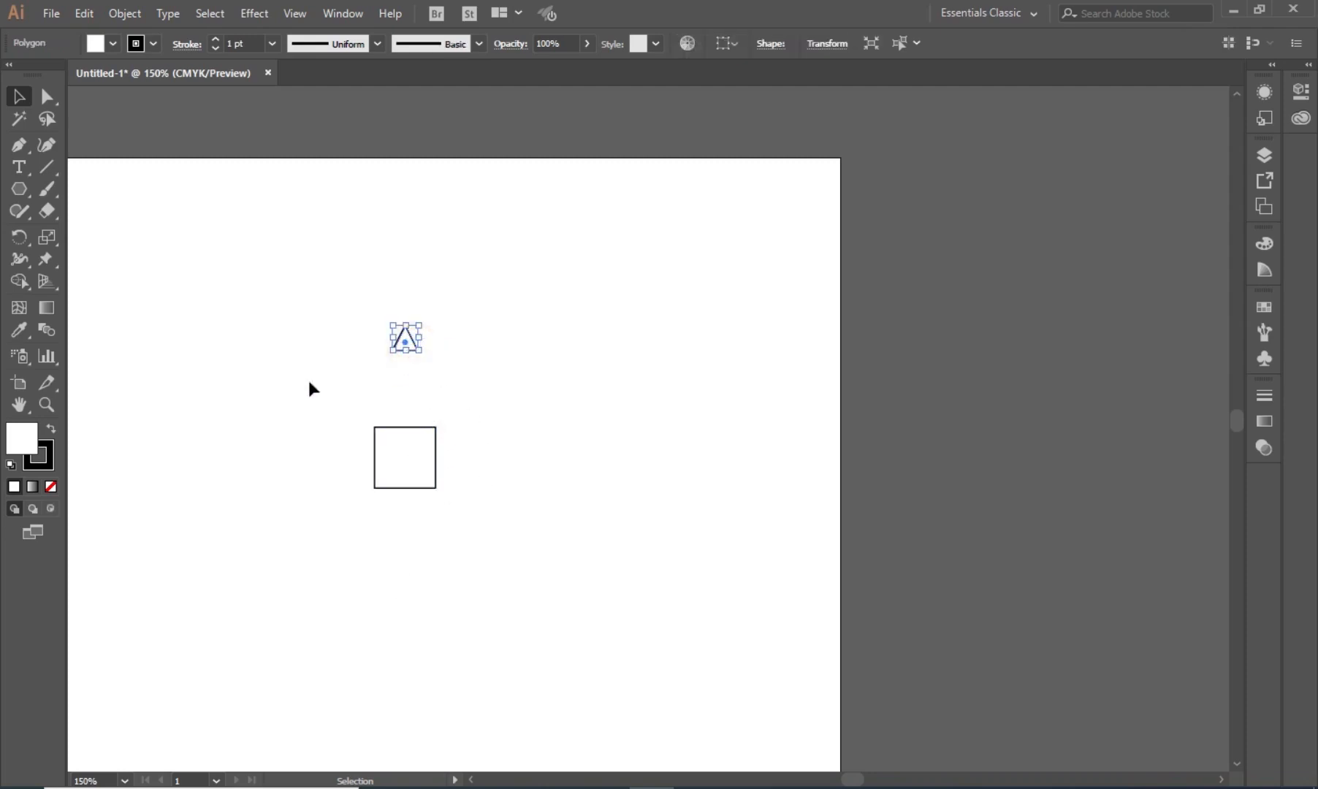
pyautogui.click(21, 237)
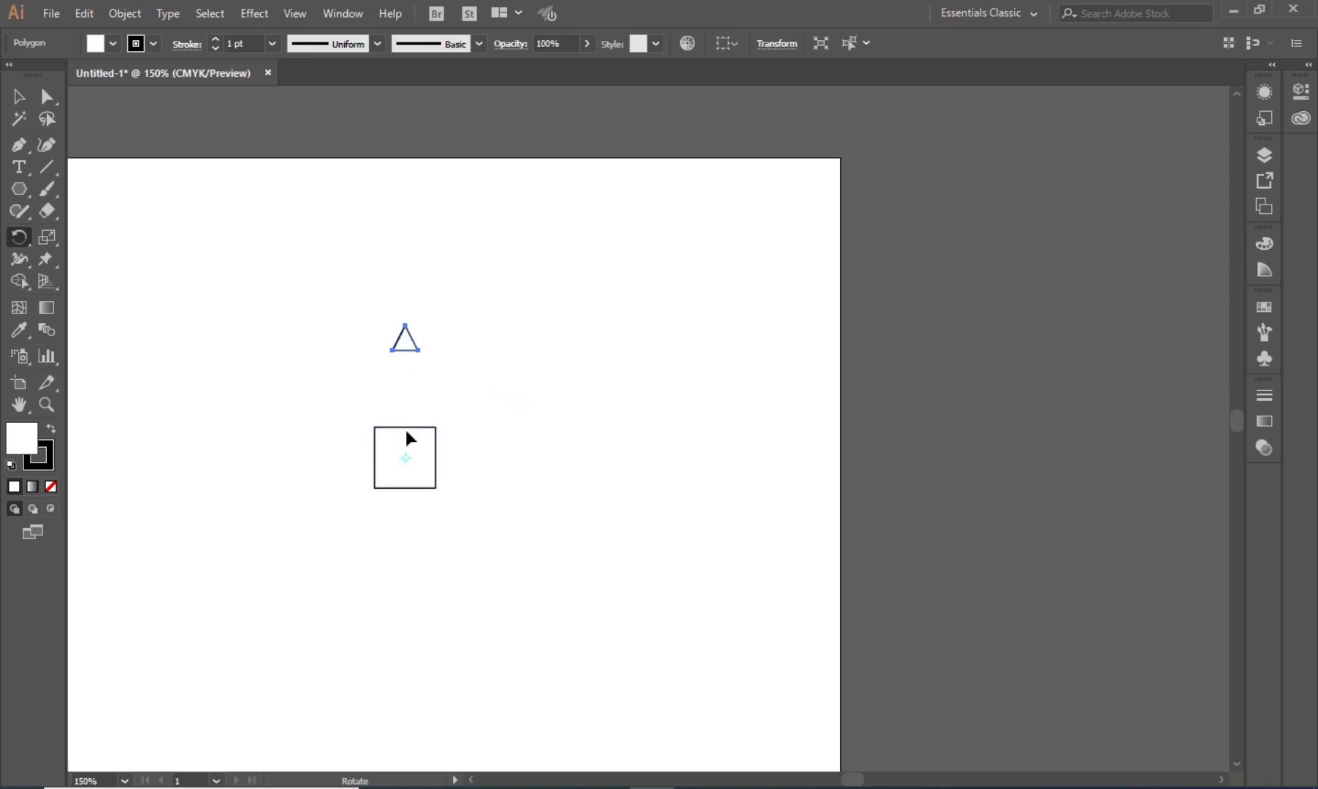
pyautogui.keyDown('alt'); pyautogui.click(406, 458); pyautogui.keyUp('alt')
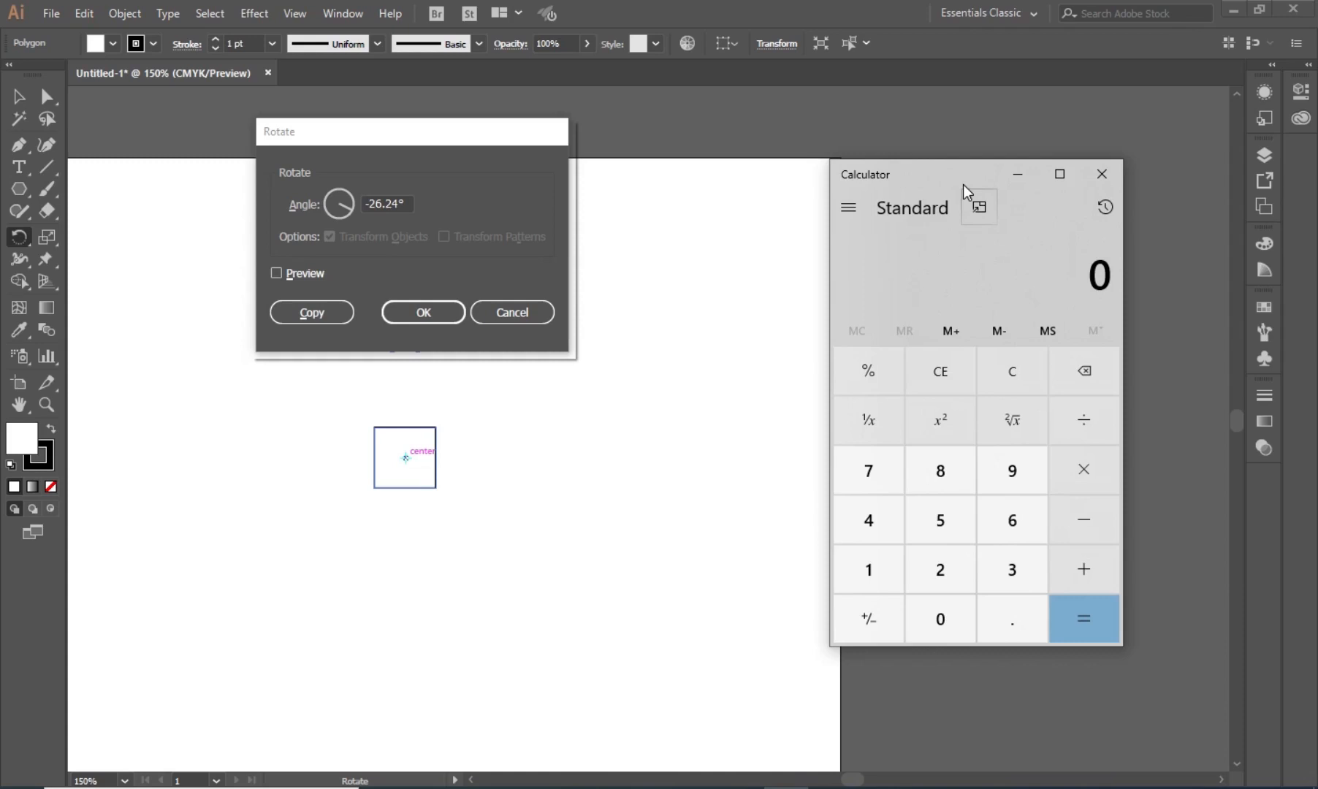
# Calculate 360 ÷ 20 in Calculator and close it
pyautogui.click(1018, 578)
pyautogui.click(1014, 524)
pyautogui.click(944, 607)
pyautogui.click(1093, 430)
pyautogui.click(944, 564)
pyautogui.click(943, 618)
pyautogui.click(1078, 618)
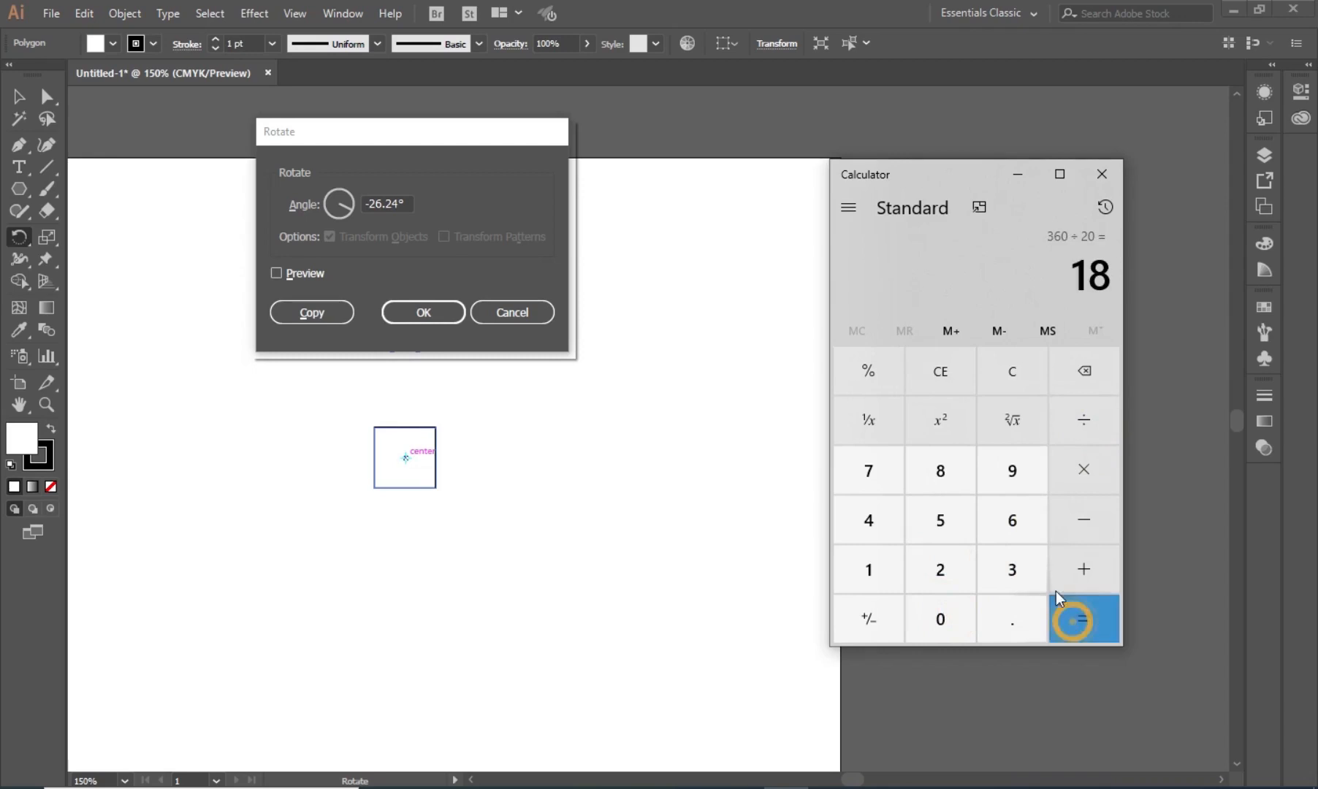
pyautogui.click(1102, 175)
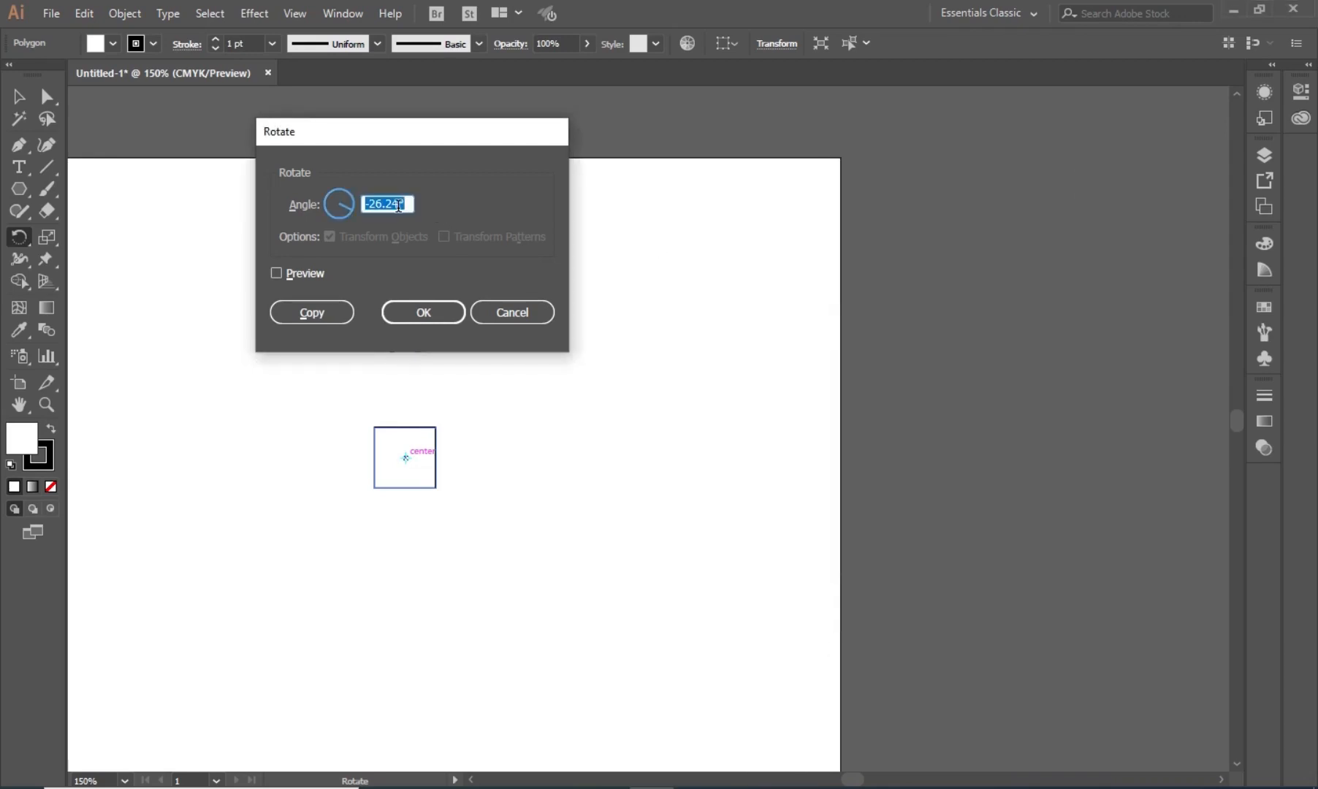
# Create a triangle copy rotated by -18° and repeat it until 20 triangles form a full ring around the square
pyautogui.write('-18')
pyautogui.click(306, 310)
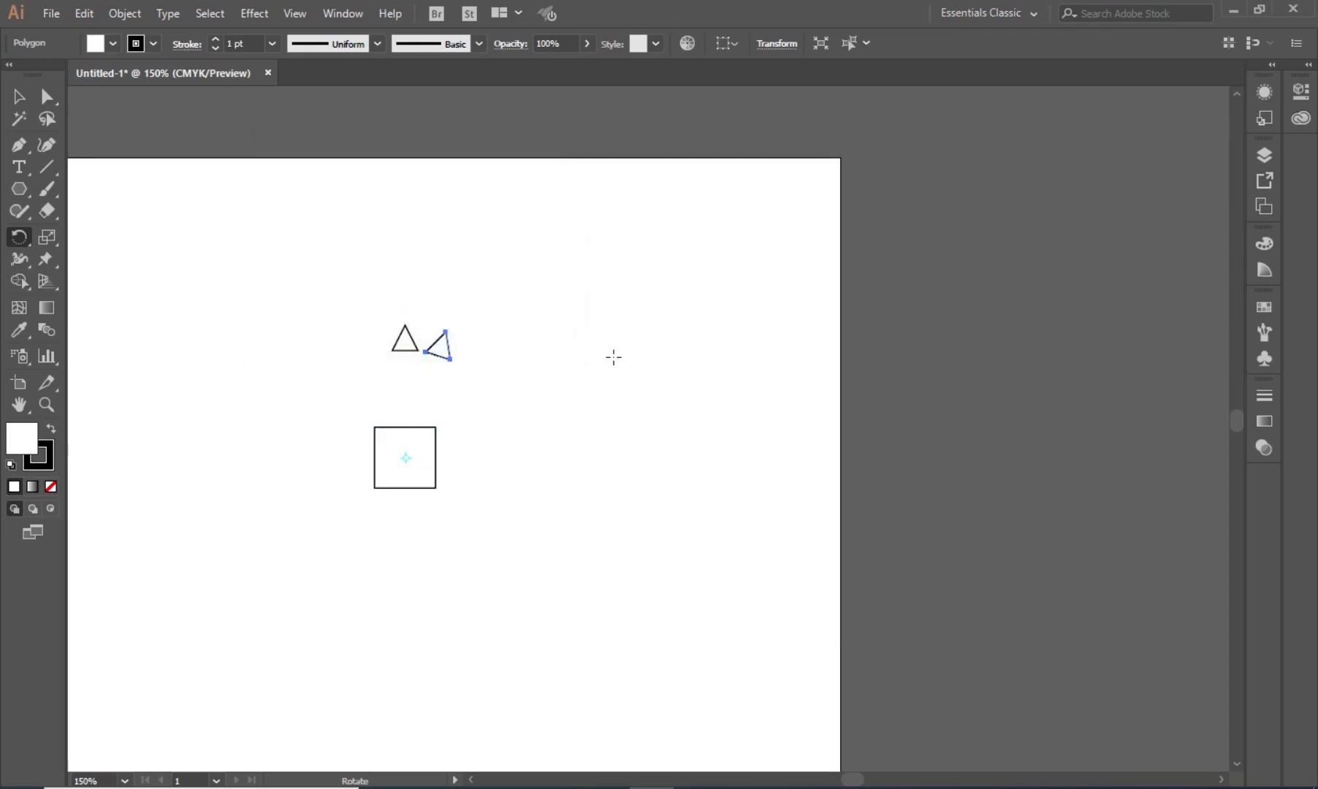
pyautogui.hotkey('ctrl', 'd')
pyautogui.hotkey('ctrl', 'd')
pyautogui.hotkey('ctrl', 'd')
pyautogui.hotkey('ctrl', 'd')
pyautogui.hotkey('ctrl', 'd')
pyautogui.hotkey('ctrl', 'd')
pyautogui.hotkey('ctrl', 'd')
pyautogui.hotkey('ctrl', 'd')
pyautogui.hotkey('ctrl', 'd')
pyautogui.hotkey('ctrl', 'd')
pyautogui.hotkey('ctrl', 'd')
pyautogui.hotkey('ctrl', 'd')
pyautogui.hotkey('ctrl', 'd')
pyautogui.hotkey('ctrl', 'd')
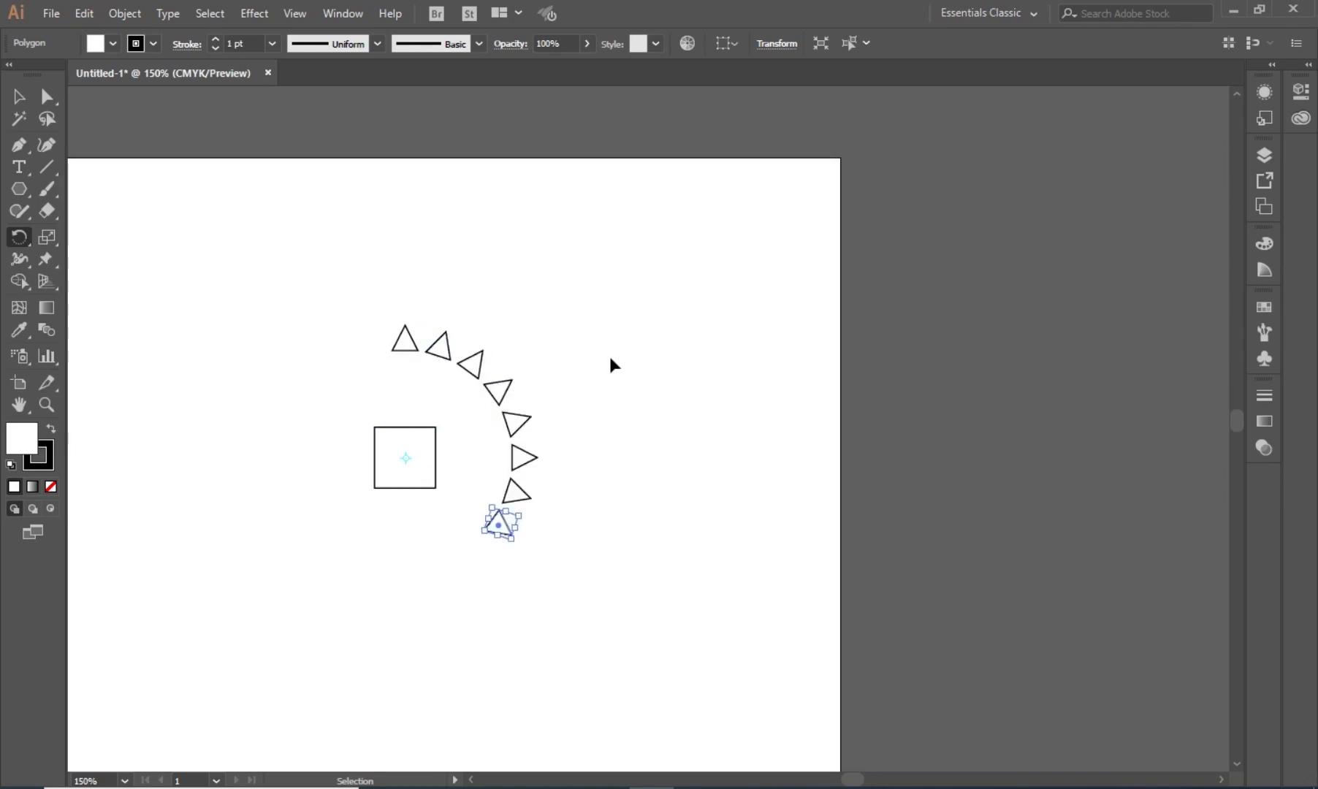
pyautogui.hotkey('ctrl', 'd')
pyautogui.hotkey('ctrl', 'd')
pyautogui.hotkey('ctrl', 'd')
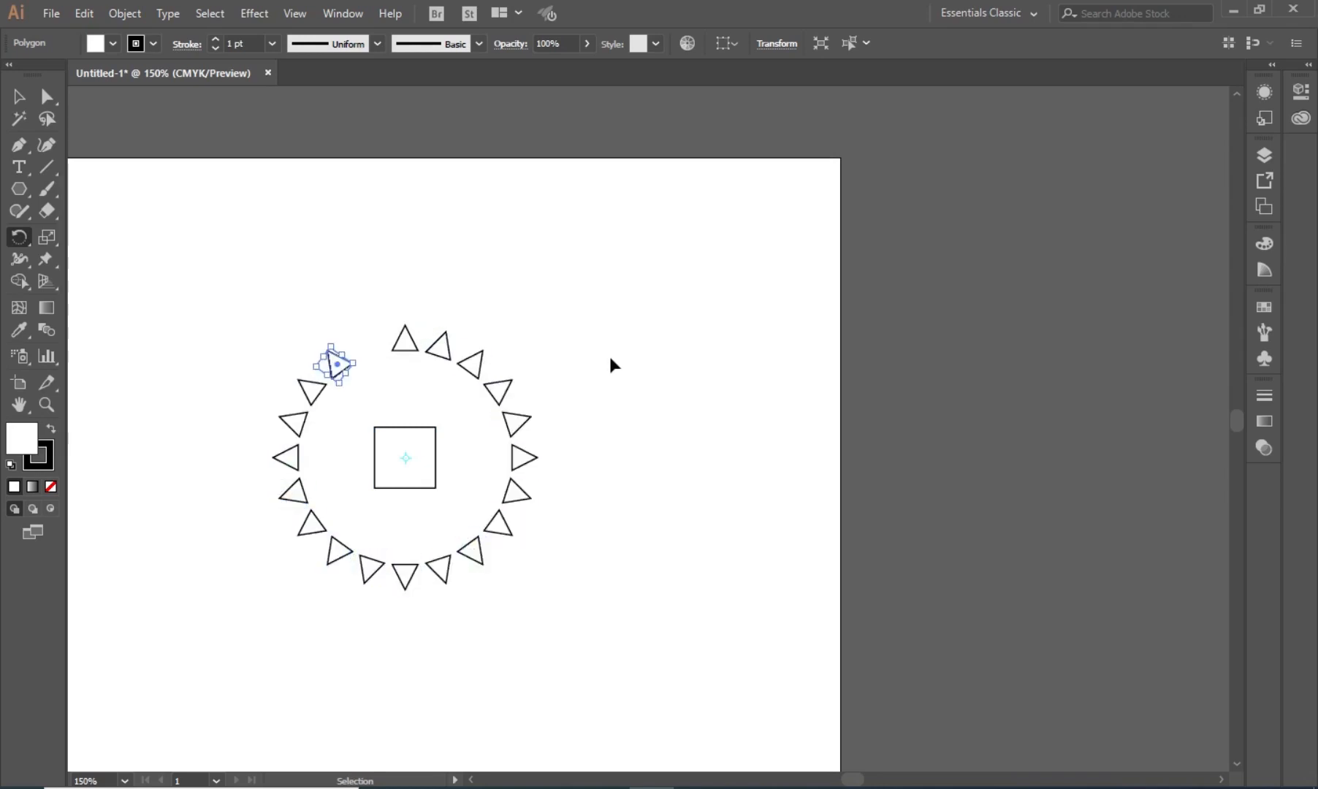
pyautogui.hotkey('ctrl', 'd')
# Delete the square together with the whole ring of triangles
pyautogui.click(19, 96)
pyautogui.click(599, 305)
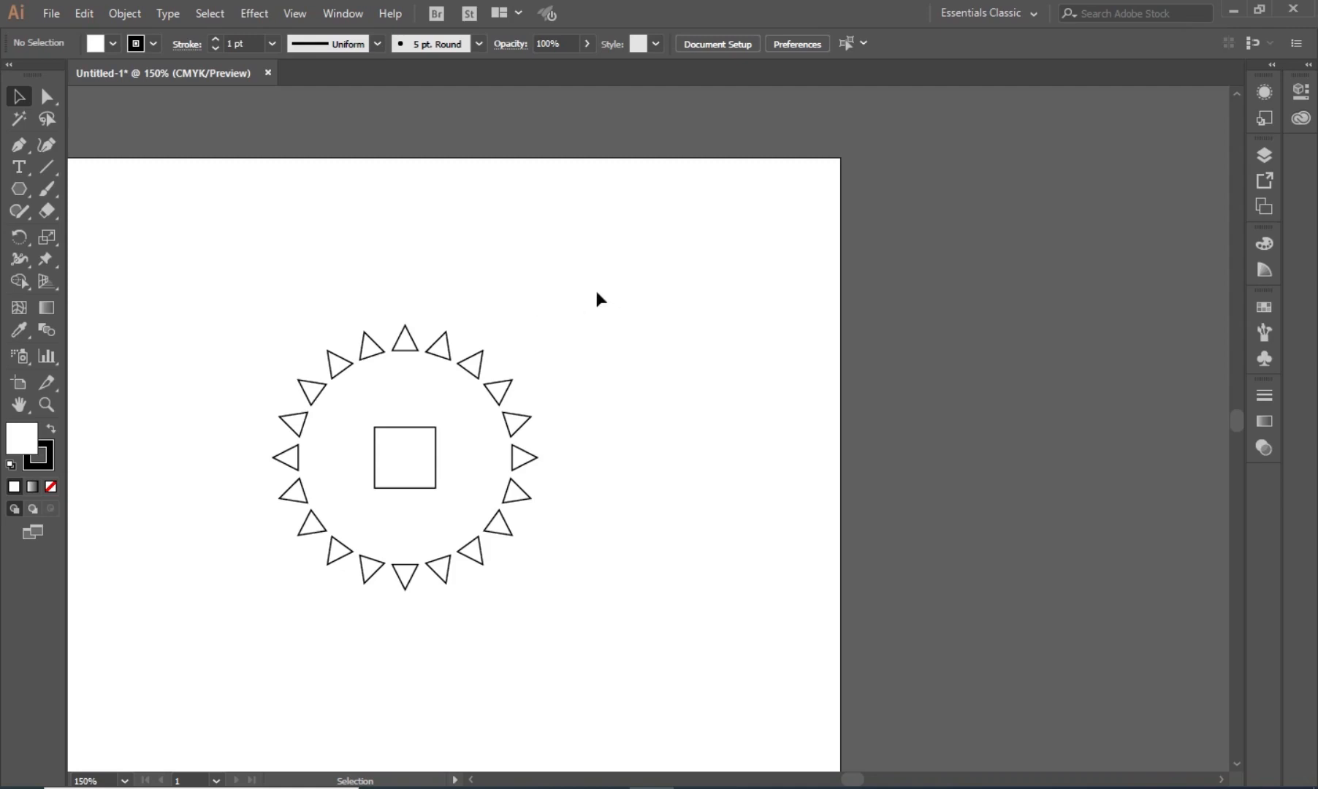
pyautogui.moveTo(590, 285); pyautogui.dragTo(291, 618)
pyautogui.press('Delete')
# Draw the left half of a three-tiered tree with its base as an open Pen path, and move it higher on the artboard
pyautogui.click(19, 145)
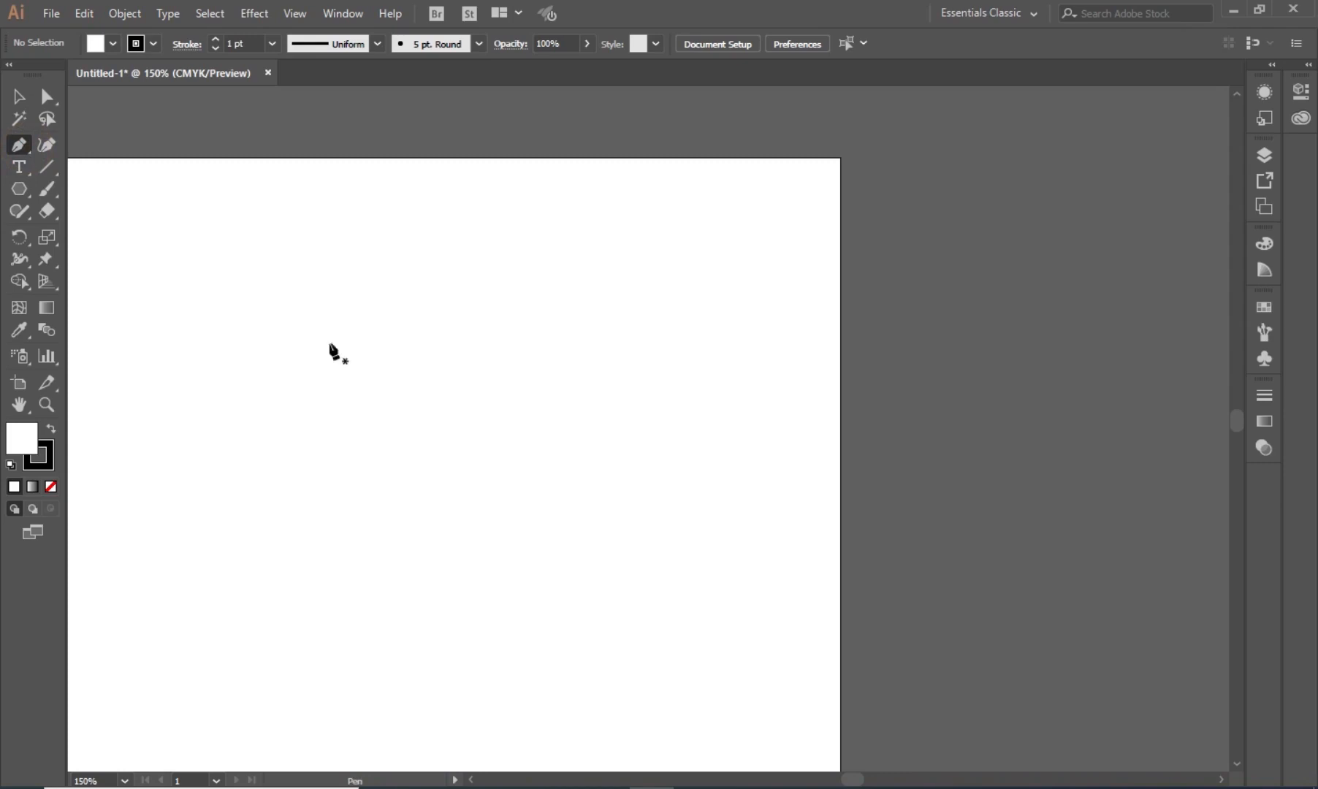
pyautogui.click(344, 337)
pyautogui.click(261, 450)
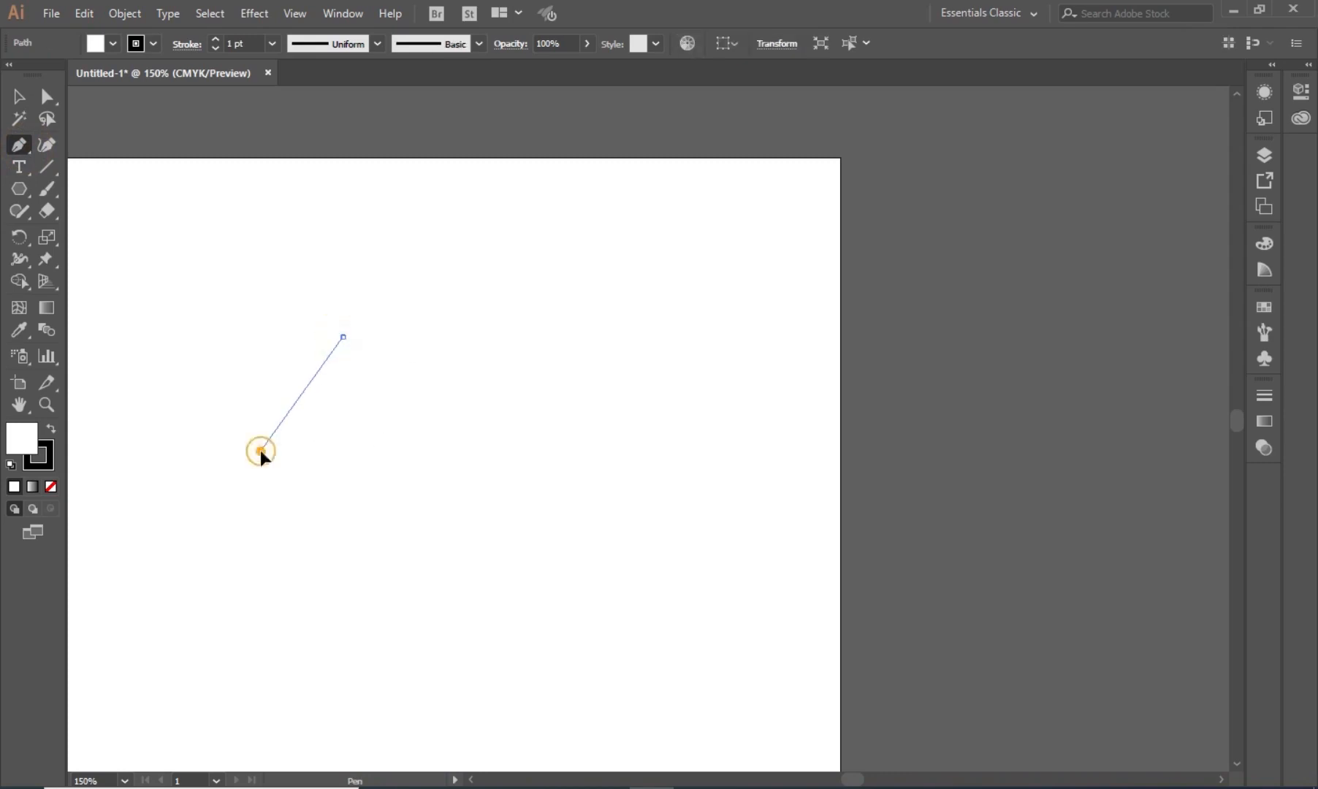
pyautogui.click(302, 451)
pyautogui.click(198, 586)
pyautogui.click(255, 586)
pyautogui.click(136, 724)
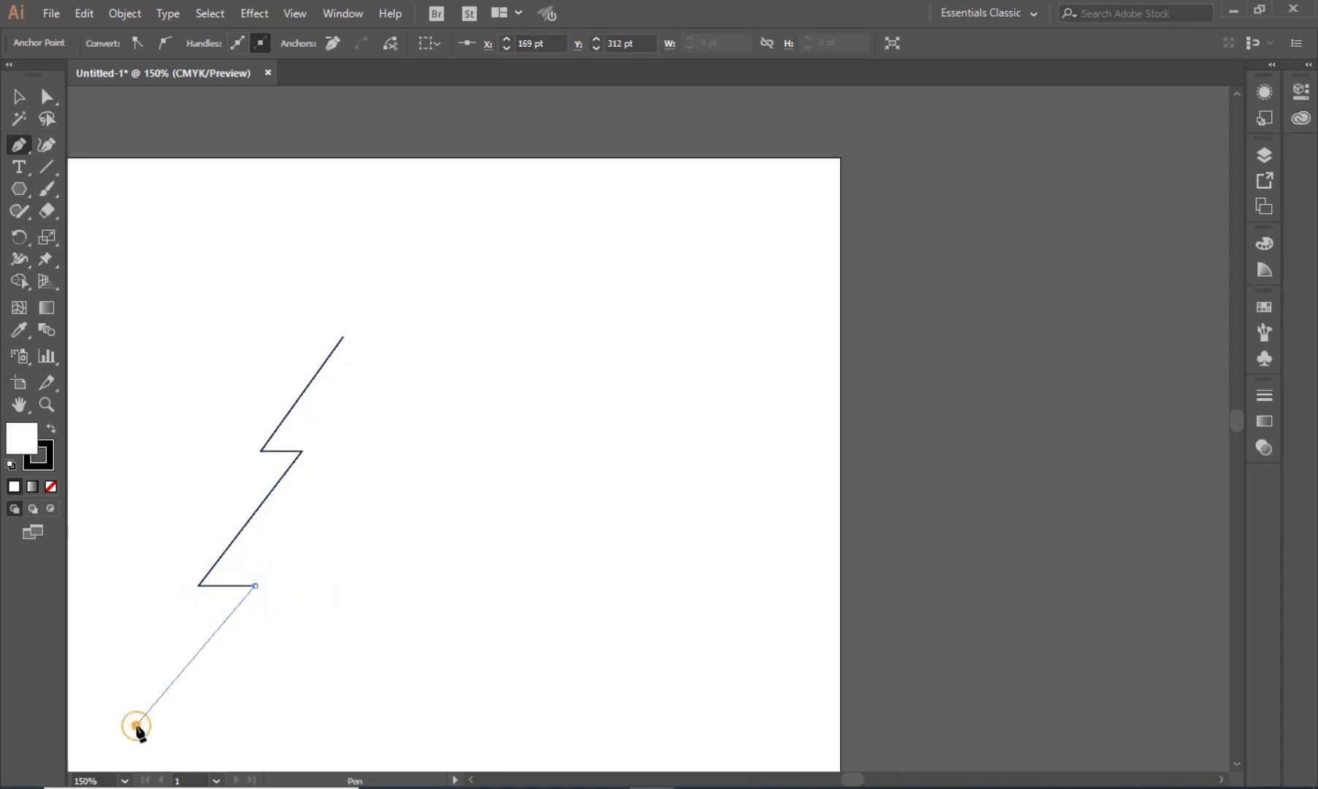
pyautogui.click(343, 726)
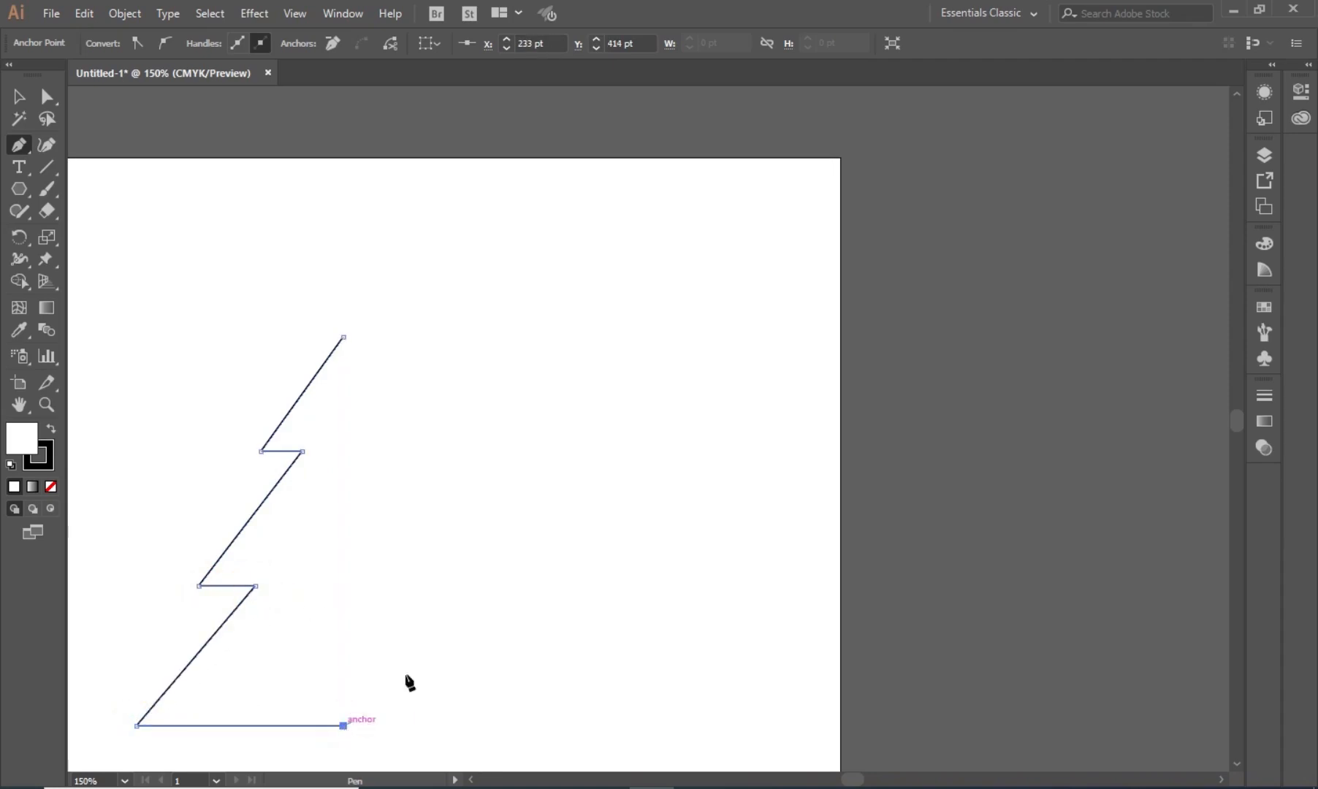
pyautogui.click(22, 100)
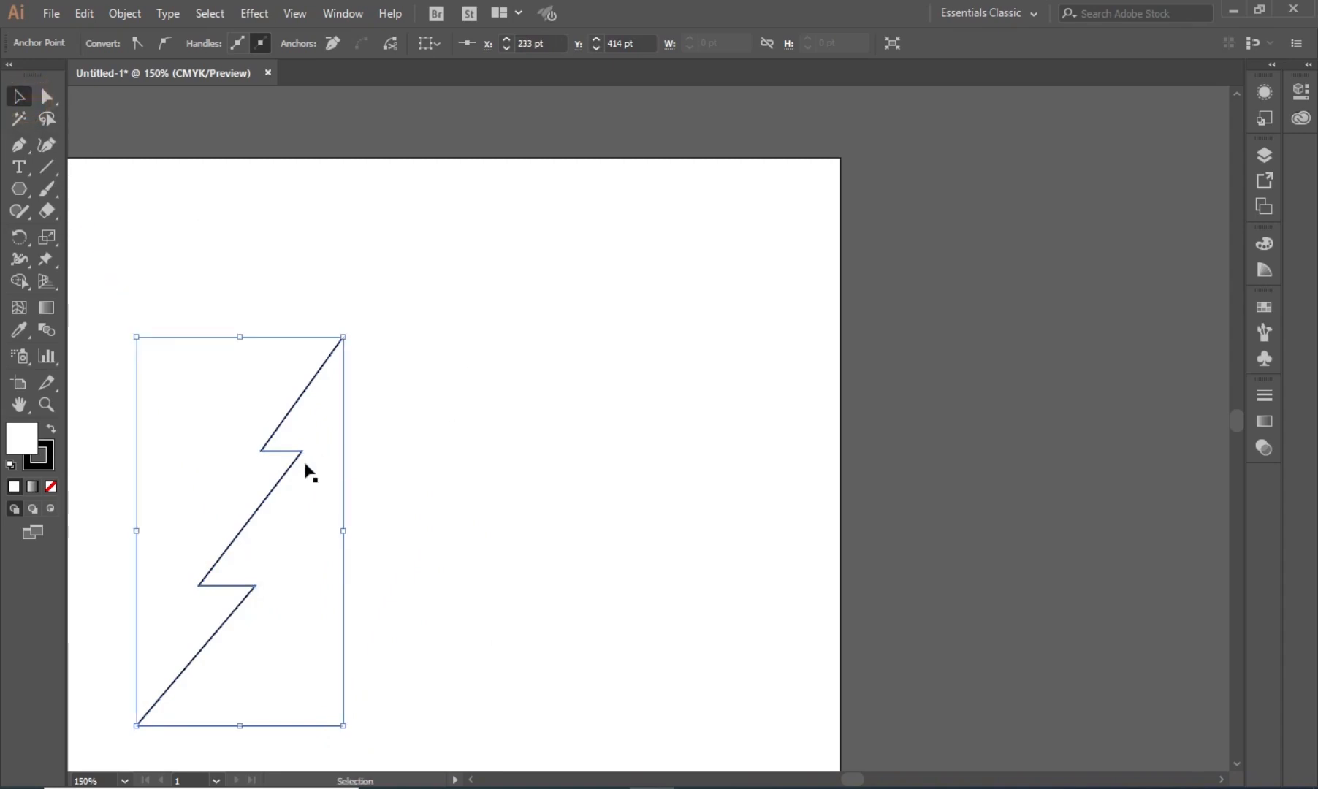
pyautogui.moveTo(298, 457); pyautogui.dragTo(299, 343)
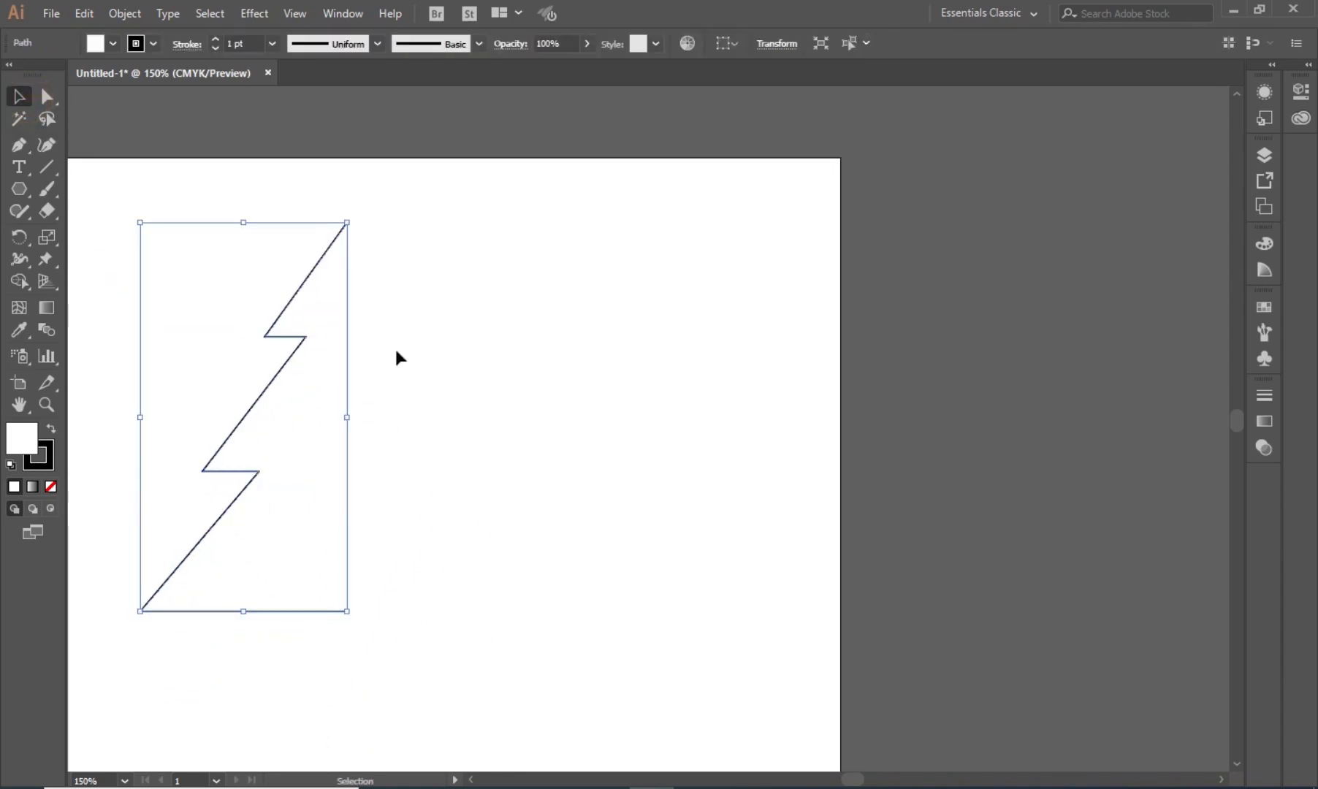
pyautogui.rightClick(292, 336)
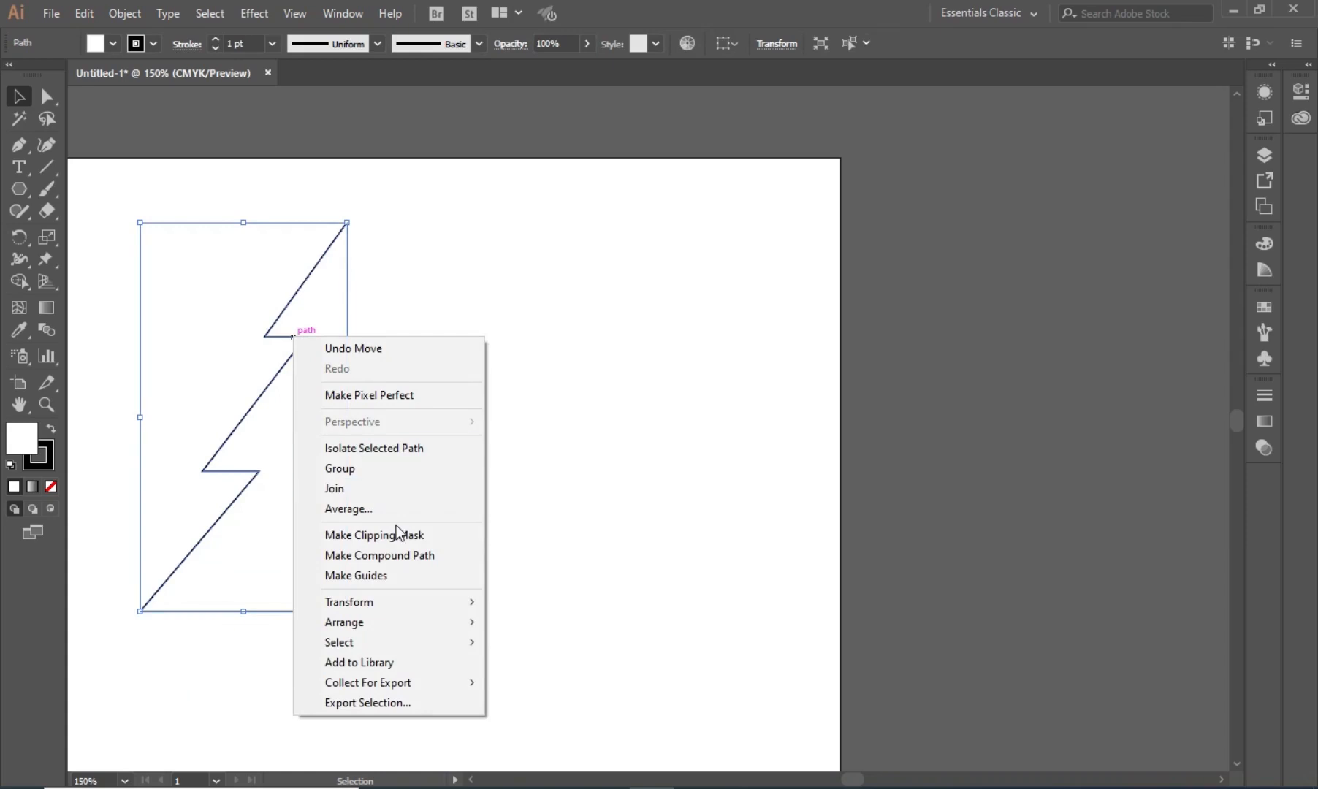
pyautogui.moveTo(430, 603)
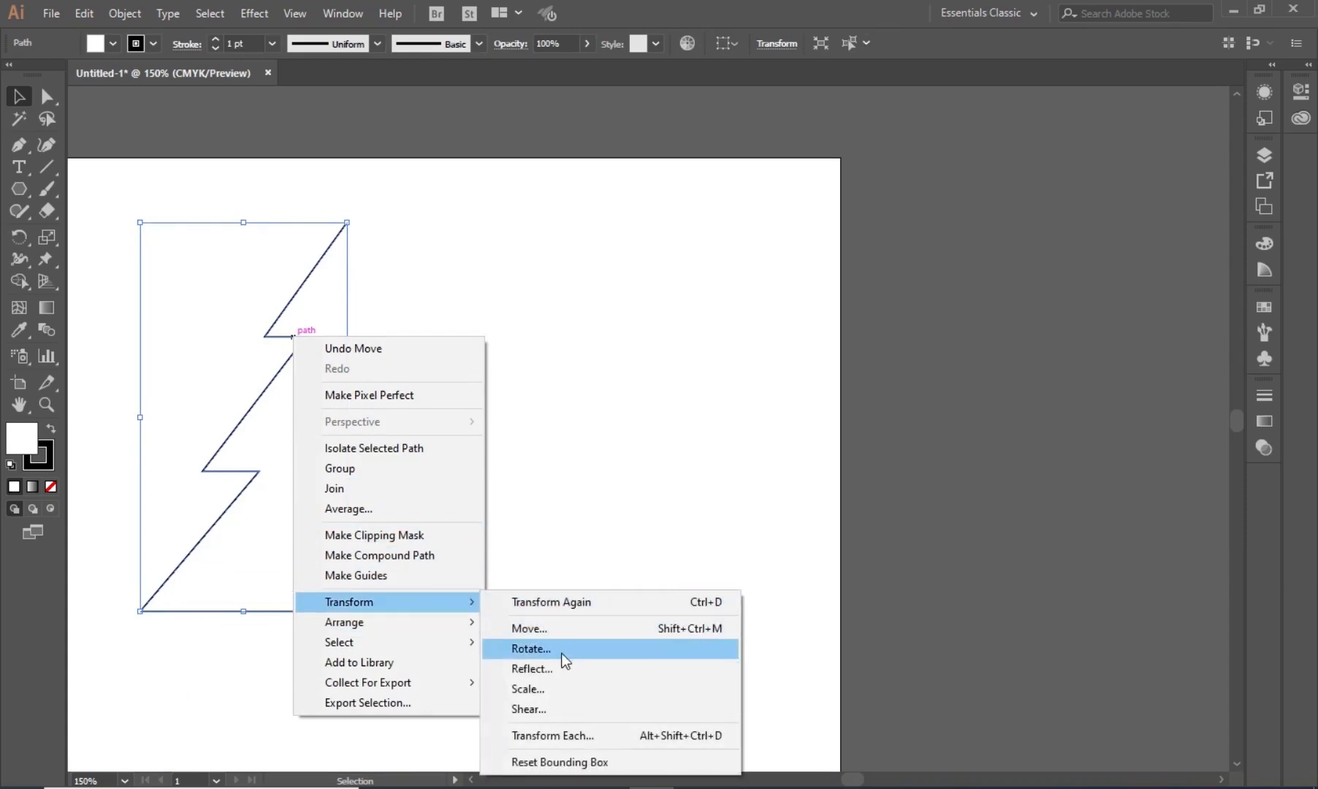
pyautogui.click(418, 267)
pyautogui.click(306, 340)
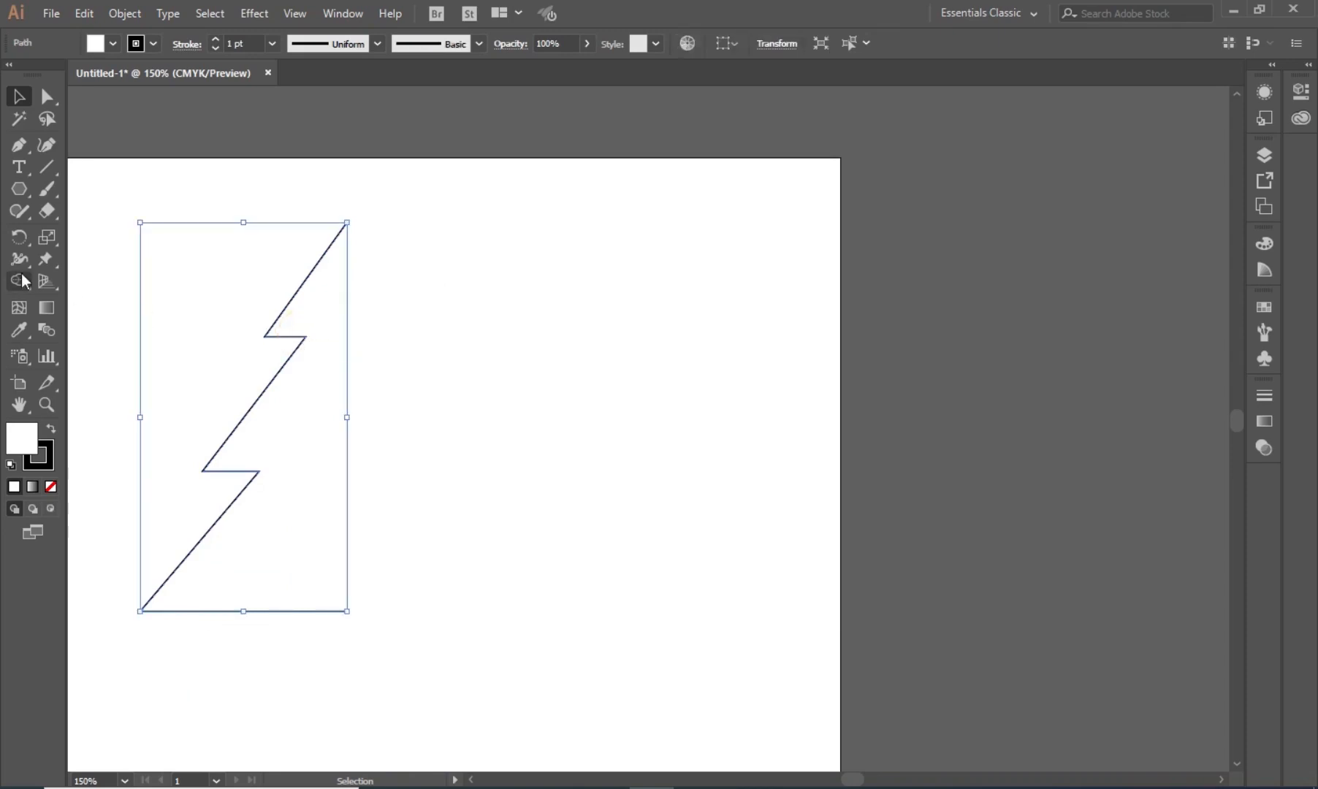
# Reflect a copy of the half tree across a vertical axis through the inner end of its base, and deselect it
pyautogui.click(22, 239)
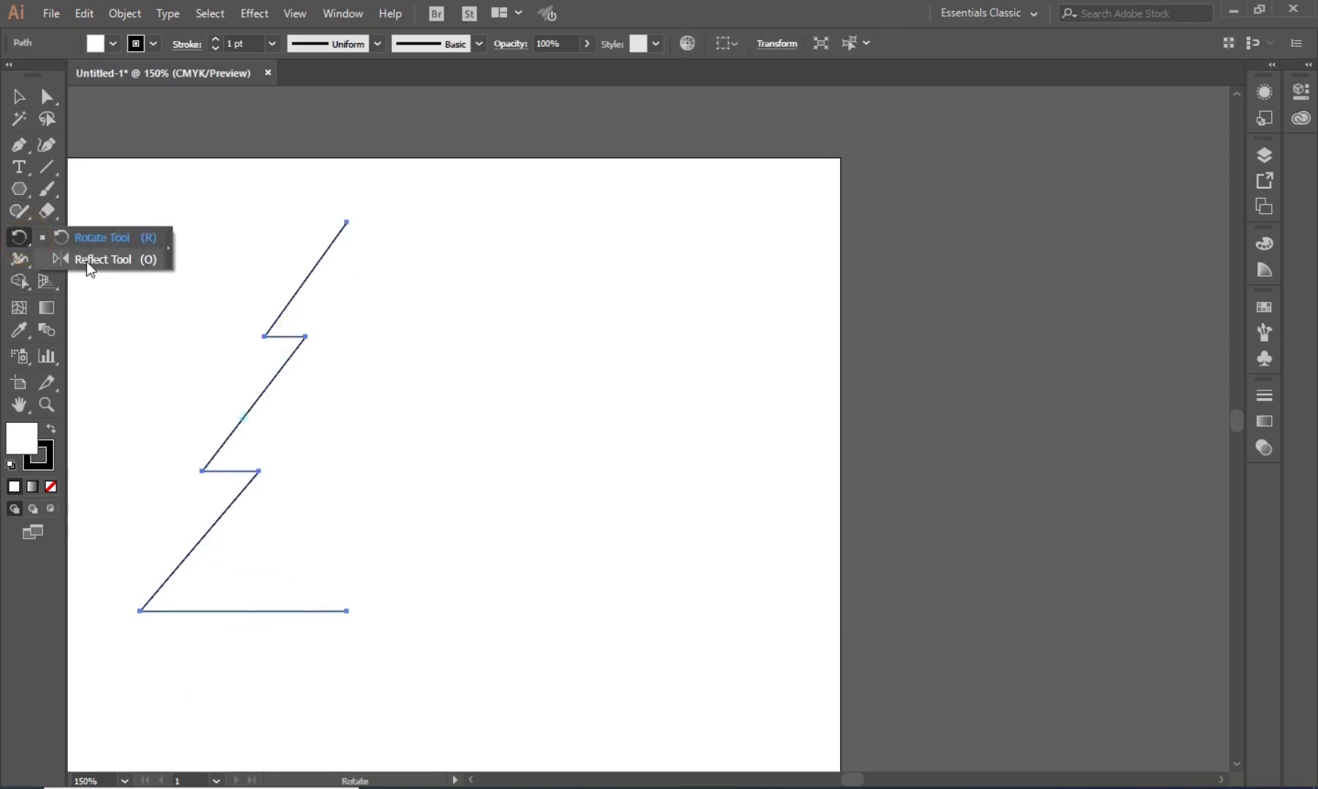
pyautogui.click(87, 260)
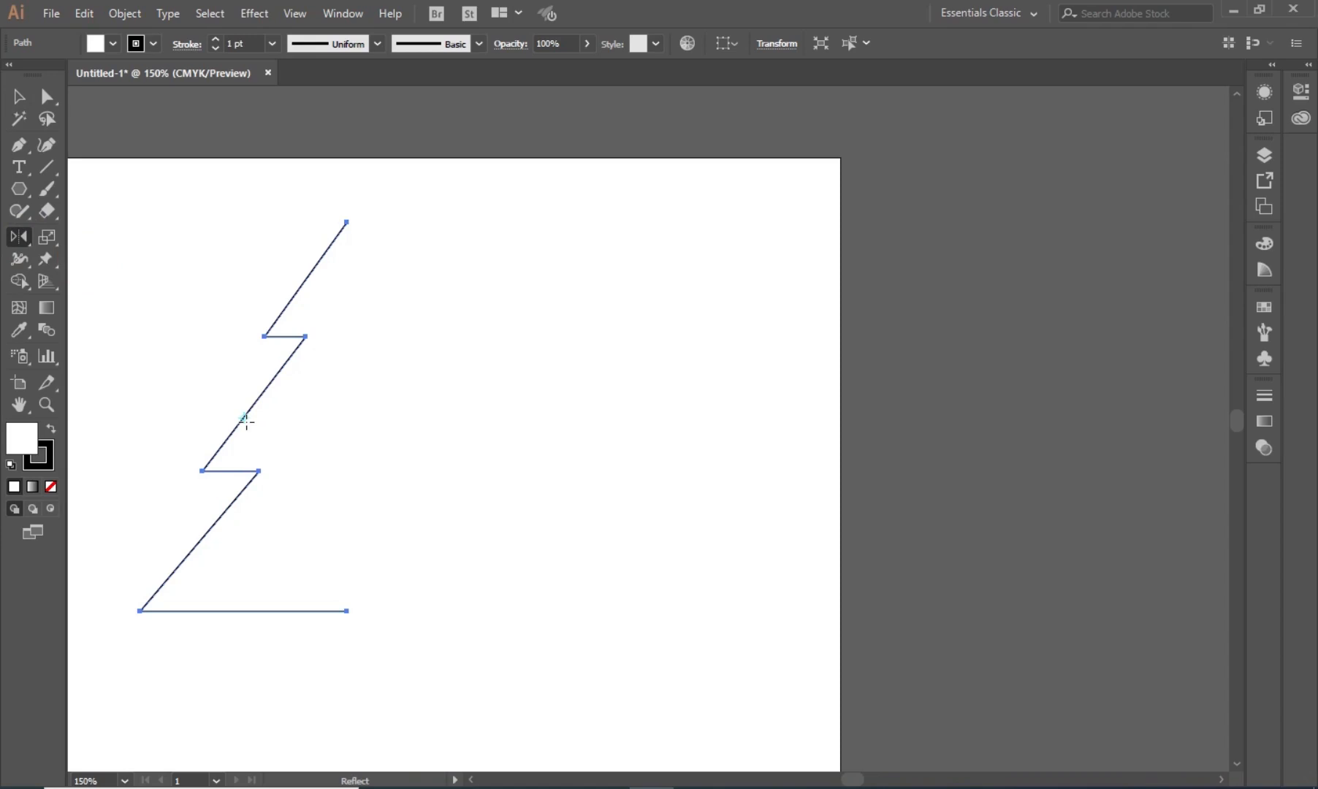
pyautogui.click(347, 613)
pyautogui.moveTo(300, 427); pyautogui.dragTo(418, 348)
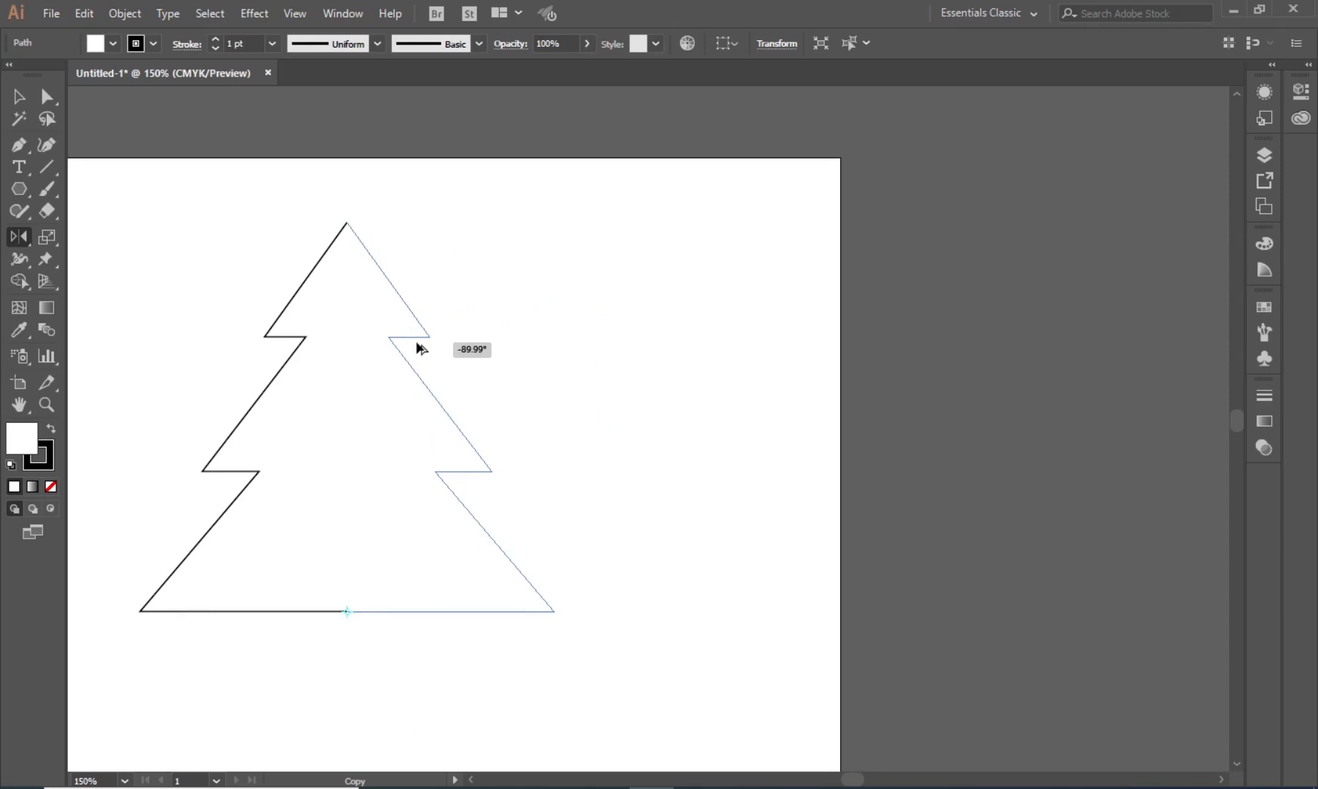
pyautogui.moveTo(417, 348); pyautogui.dragTo(418, 342)
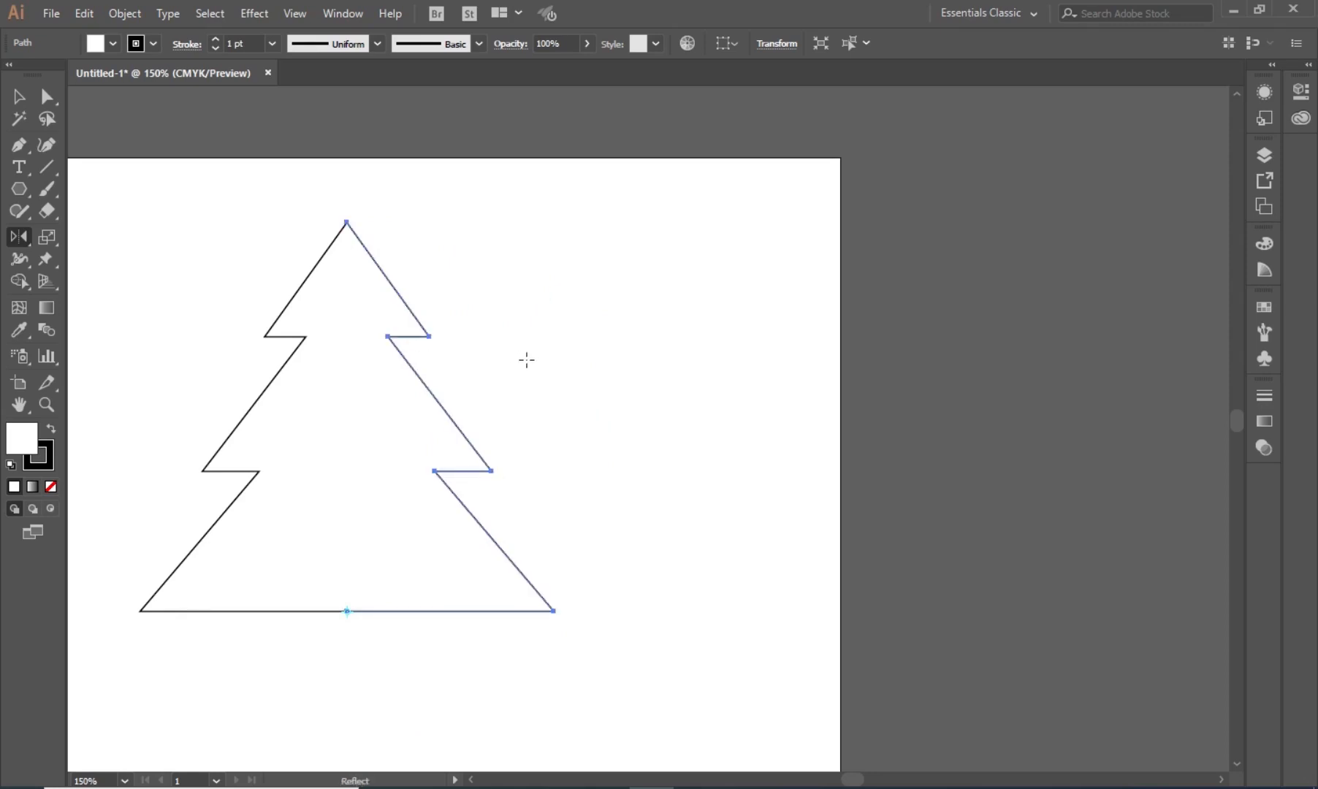
pyautogui.press('v')
pyautogui.click(595, 261)
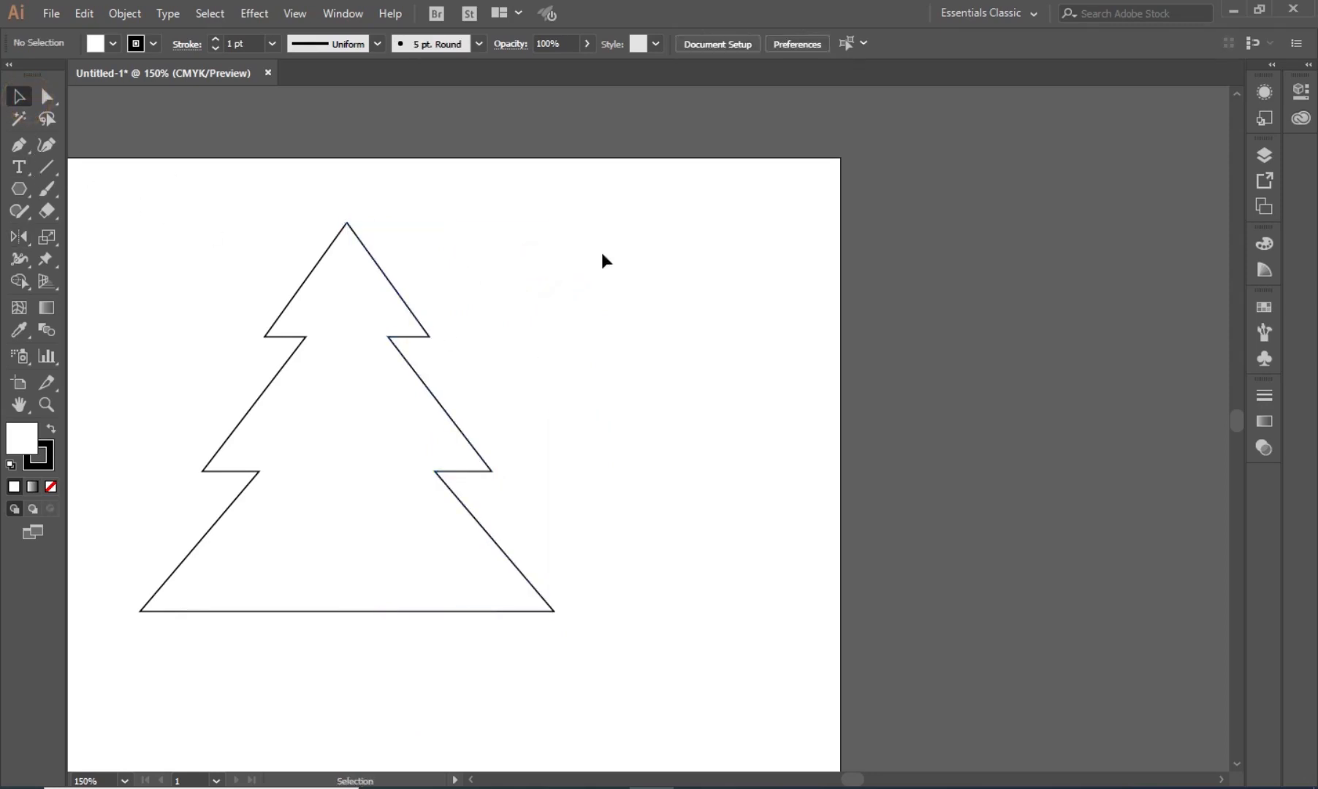
# Join the overlapping endpoints of the two tree halves at the tree's tip
pyautogui.click(47, 96)
pyautogui.moveTo(329, 209); pyautogui.dragTo(377, 249)
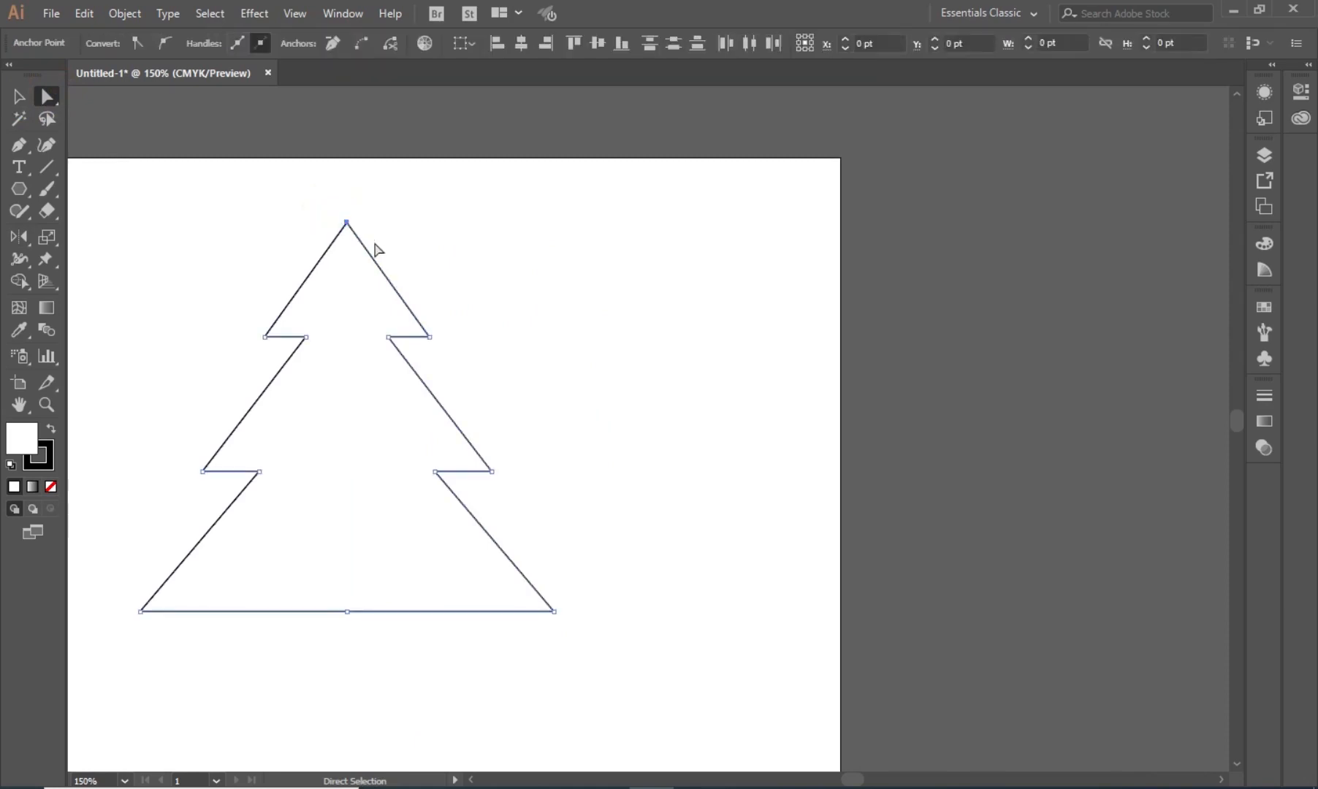
pyautogui.rightClick(347, 227)
pyautogui.click(426, 372)
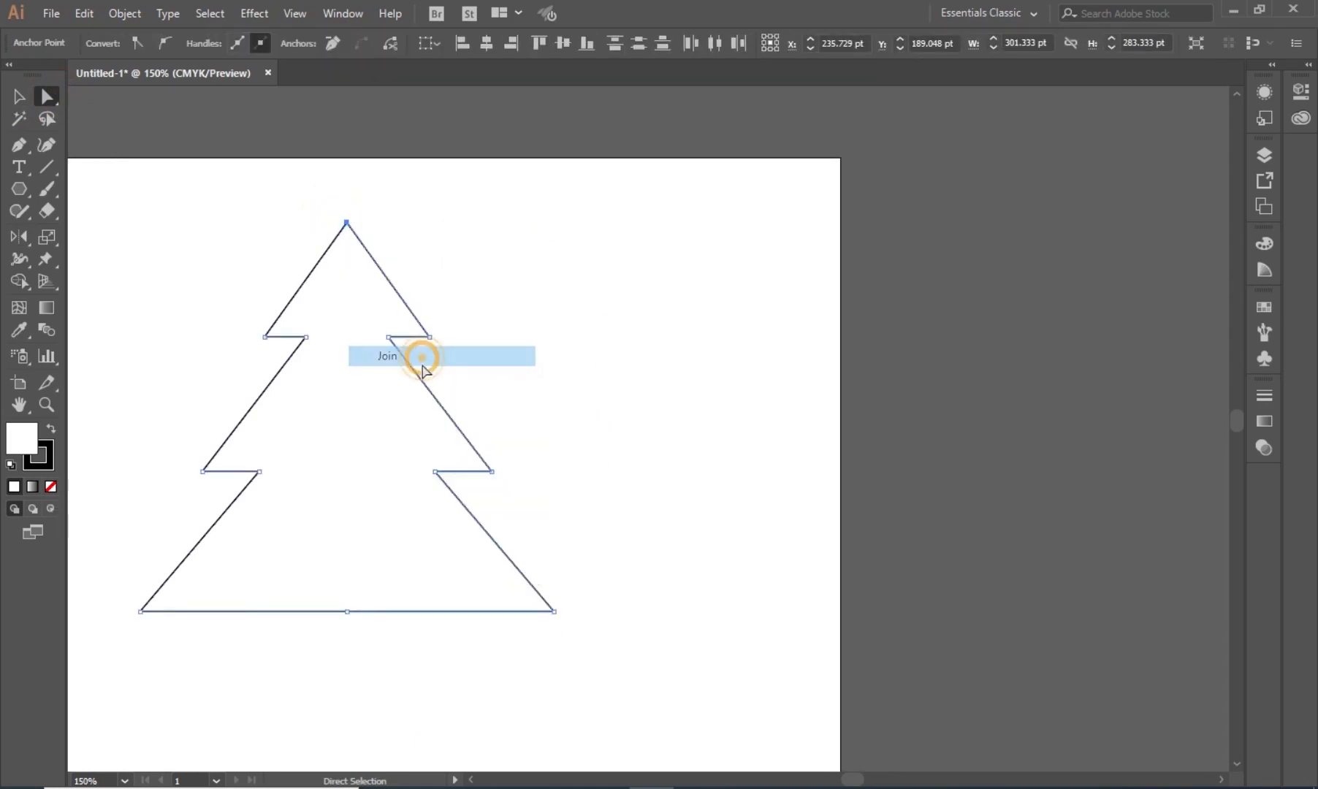
# Join the two endpoints at the middle of the tree's base into one closed outline, and select the whole tree
pyautogui.moveTo(329, 612); pyautogui.dragTo(347, 603)
pyautogui.click(421, 672)
pyautogui.moveTo(410, 654); pyautogui.dragTo(317, 536)
pyautogui.rightClick(379, 621)
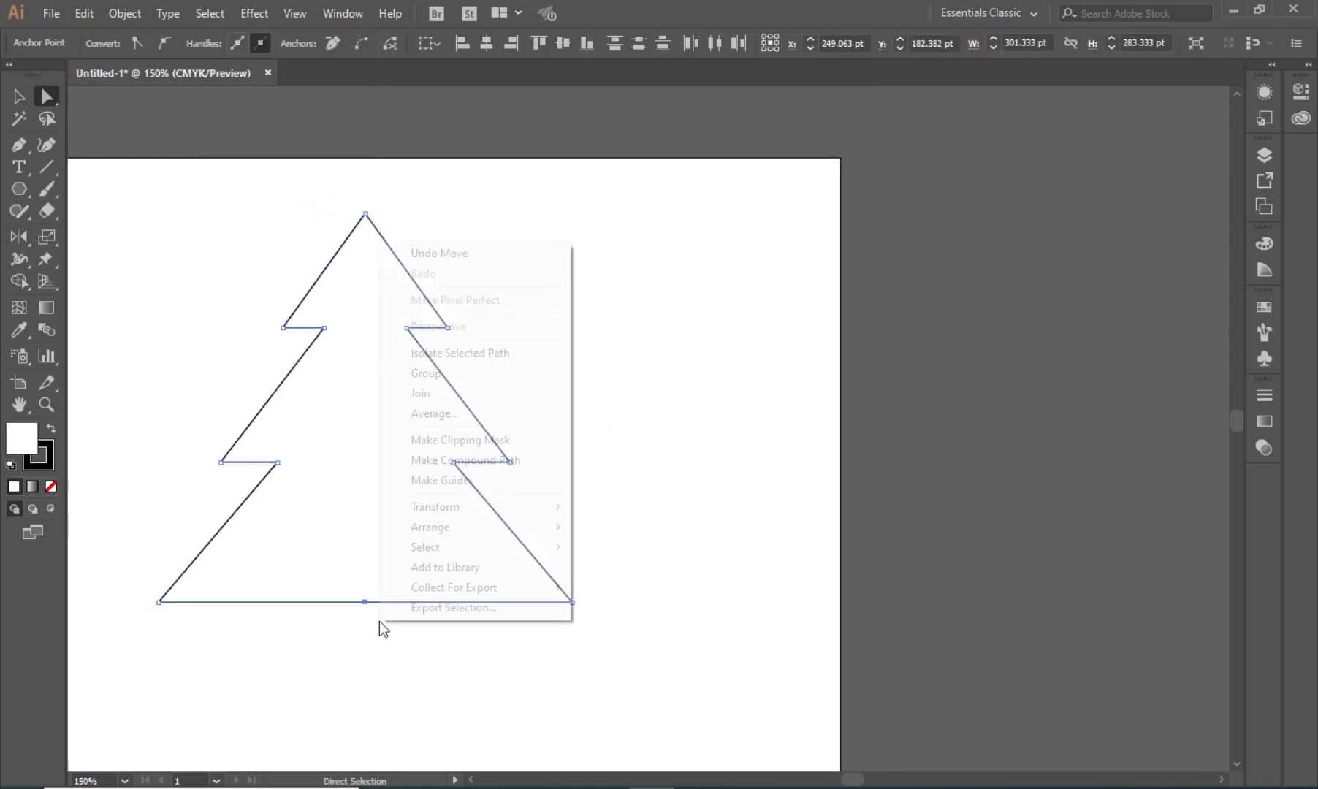
pyautogui.click(431, 394)
pyautogui.click(609, 438)
pyautogui.click(493, 456)
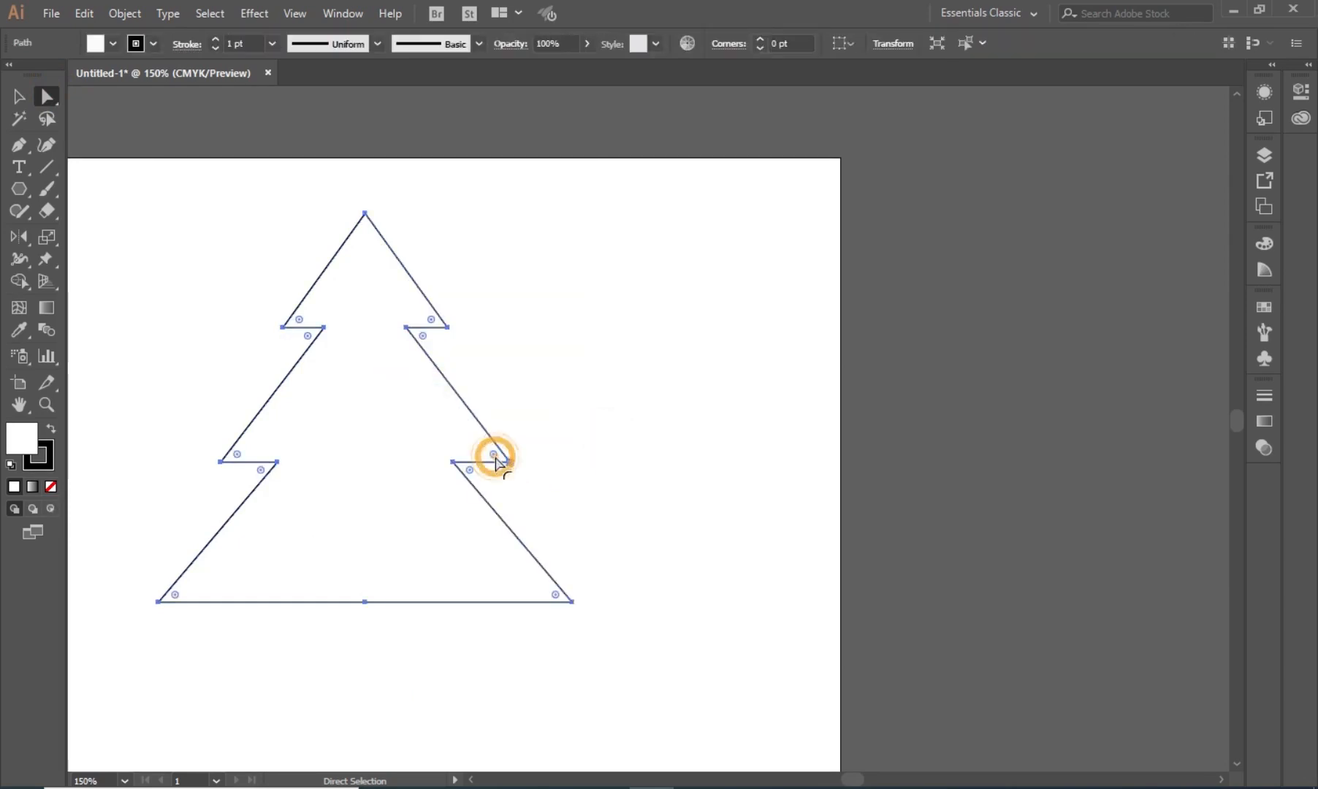
# Fill the closed tree outline with red (D11C1C) and deselect it
pyautogui.click(277, 462)
pyautogui.doubleClick(16, 440)
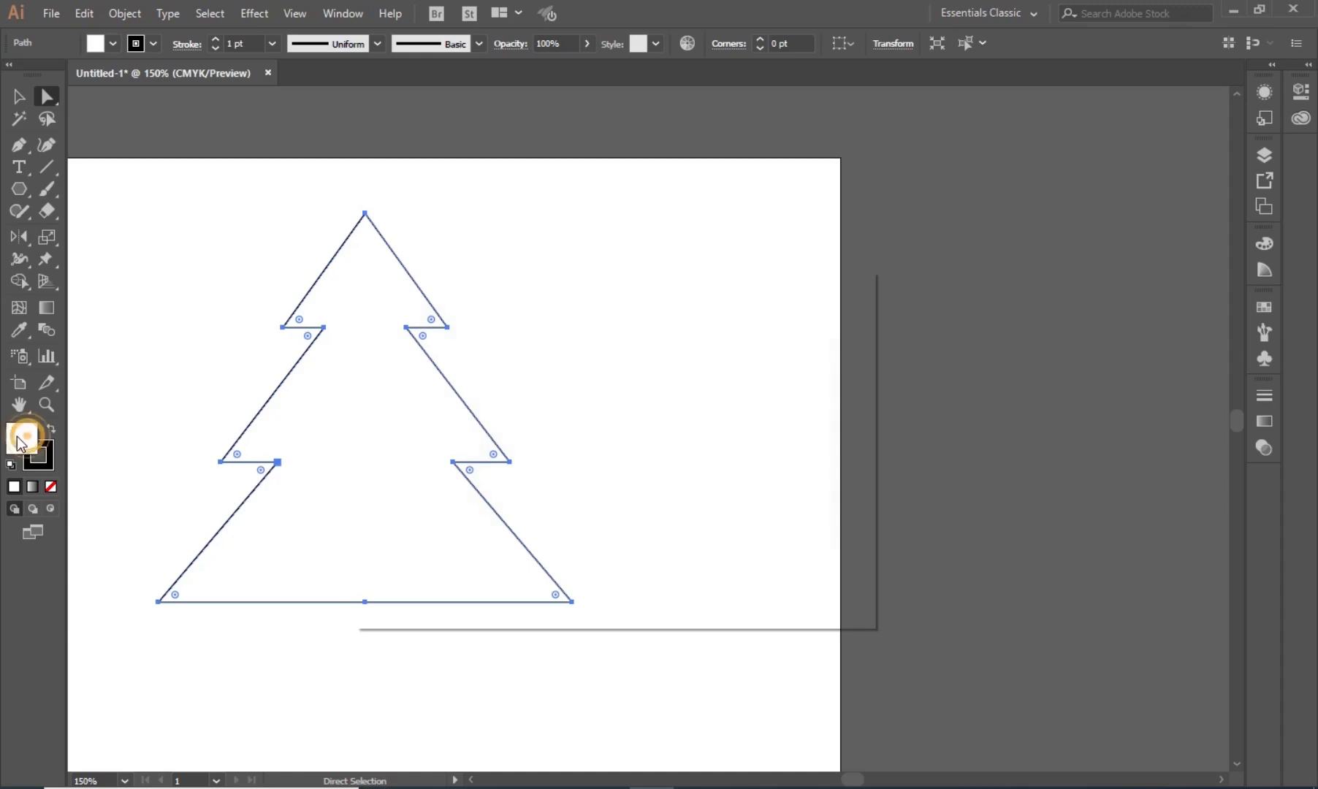
pyautogui.click(580, 375)
pyautogui.click(840, 342)
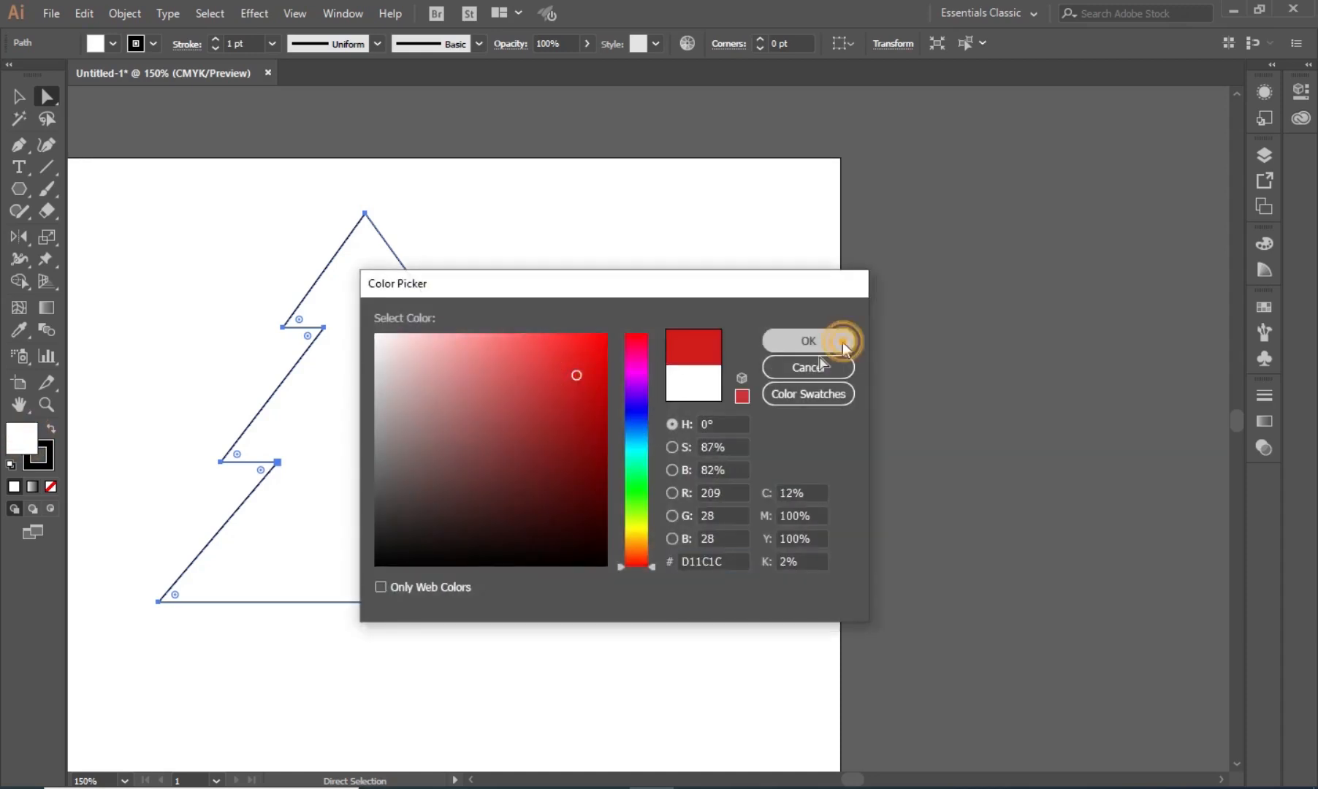
pyautogui.click(623, 344)
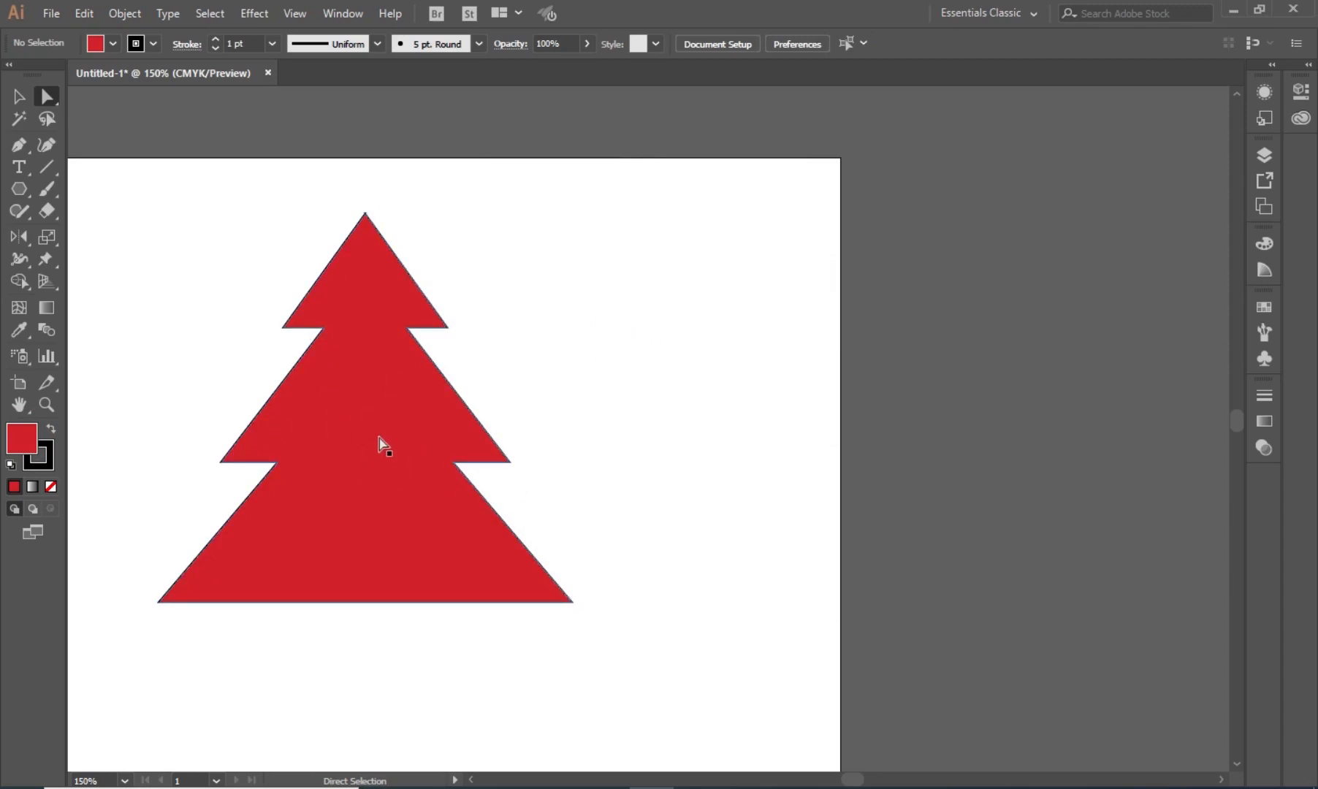
# Select the red tree and delete it to clear the artboard
pyautogui.moveTo(25, 247); pyautogui.dragTo(91, 258)
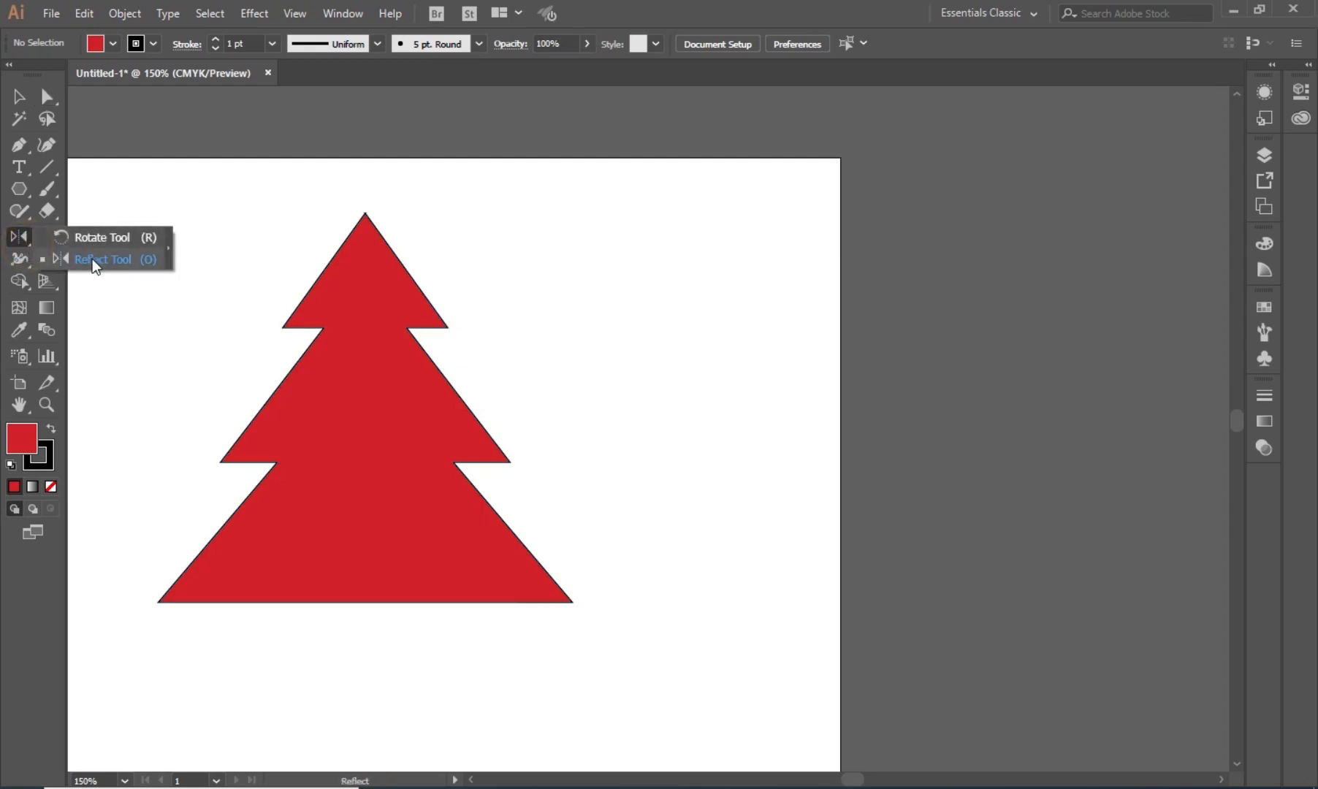
pyautogui.click(19, 95)
pyautogui.click(305, 560)
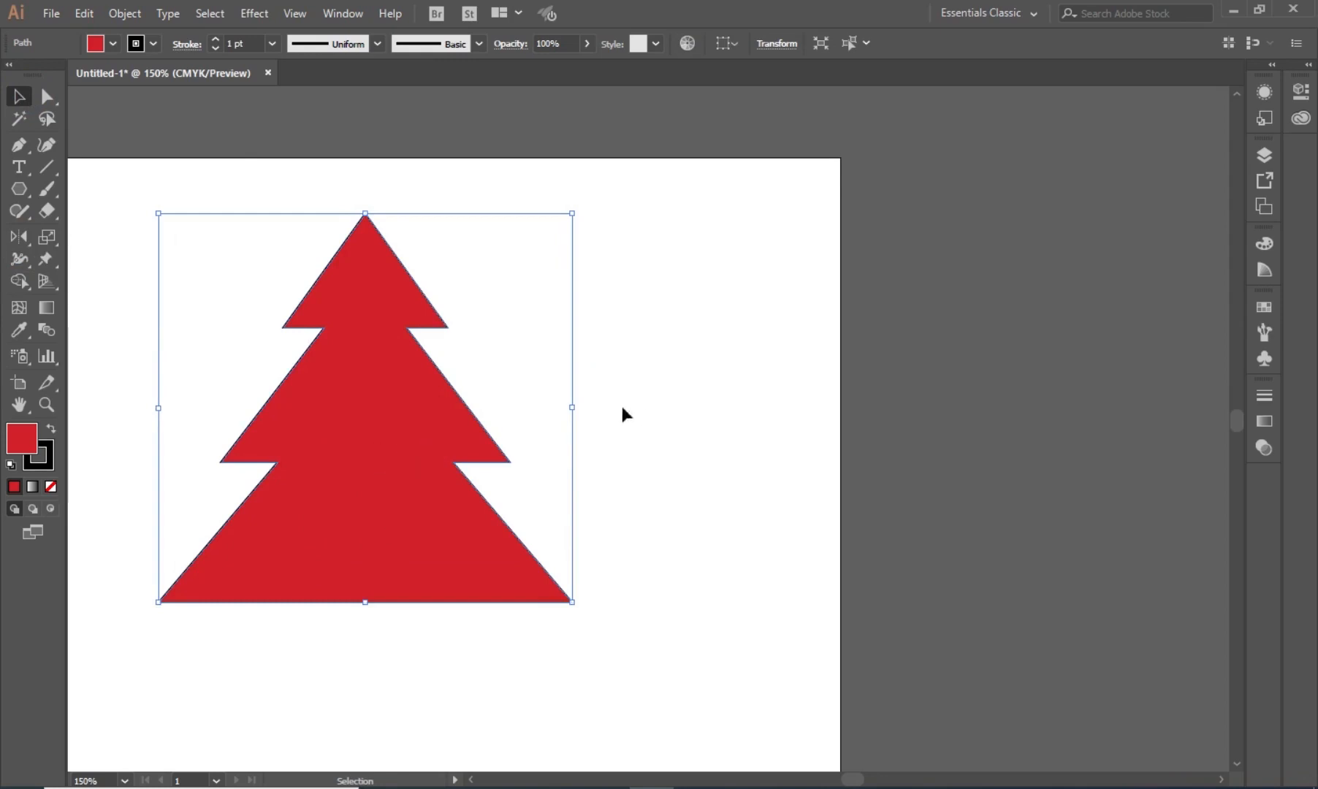
pyautogui.press('Delete')
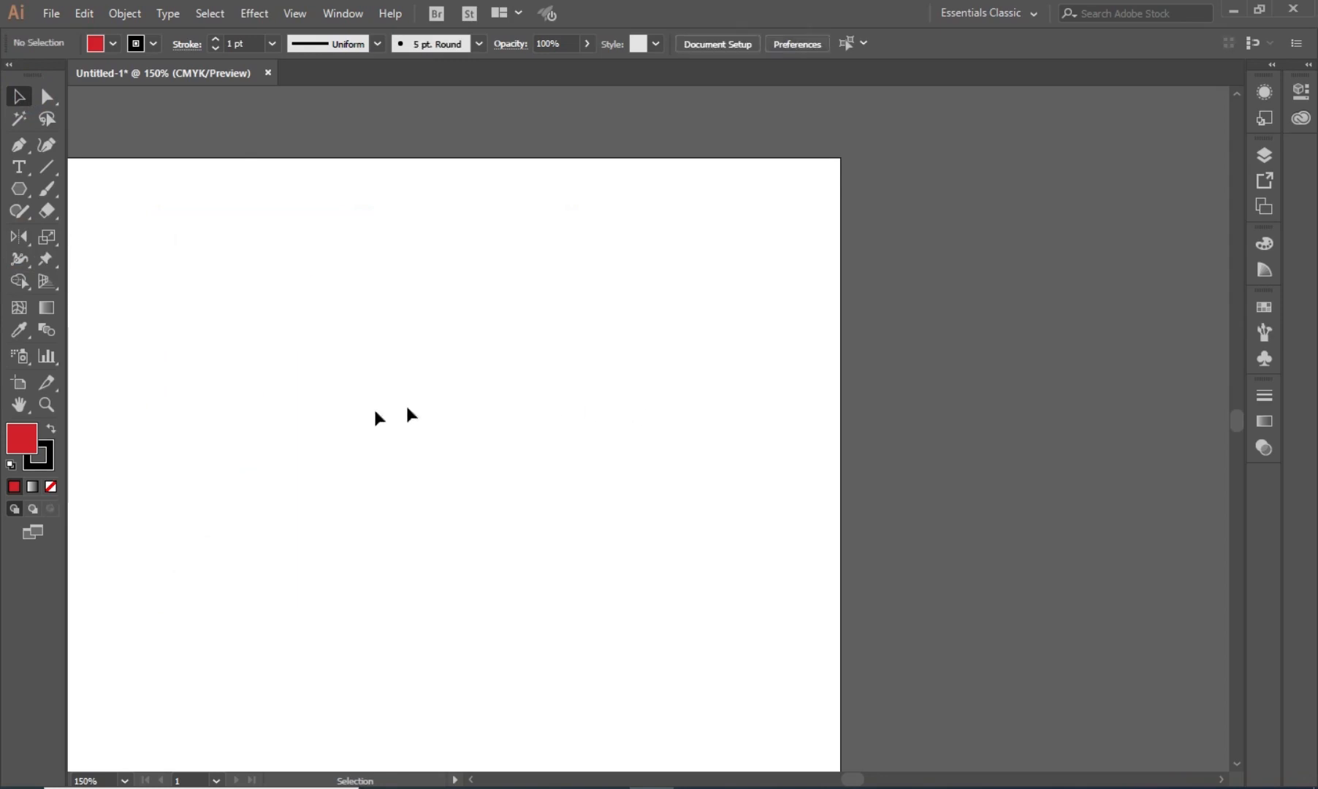
# Draw a red square about 105 pt wide and enlarge it from its lower-right corner to 156 pt
pyautogui.click(22, 189)
pyautogui.click(98, 192)
pyautogui.moveTo(203, 268); pyautogui.dragTo(335, 411)
pyautogui.click(19, 95)
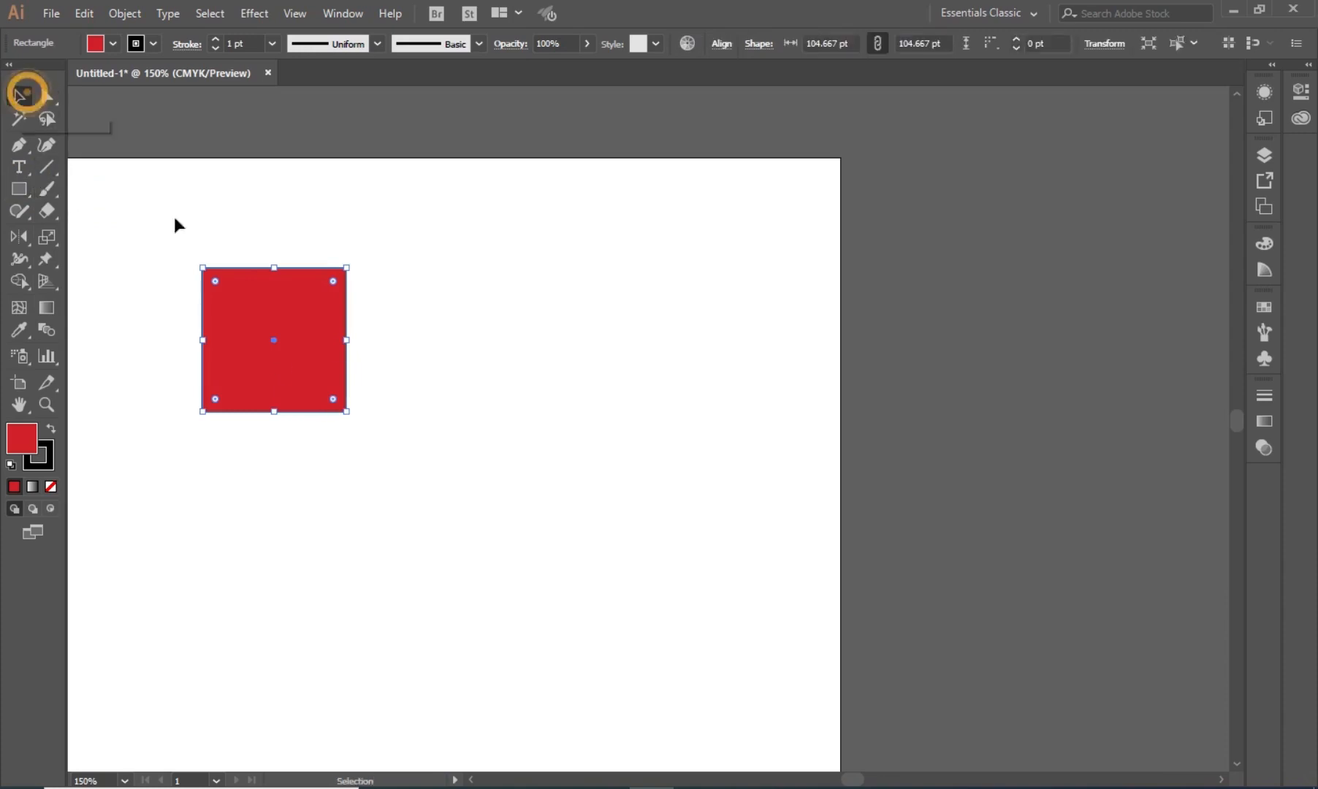
pyautogui.moveTo(347, 413); pyautogui.dragTo(416, 516)
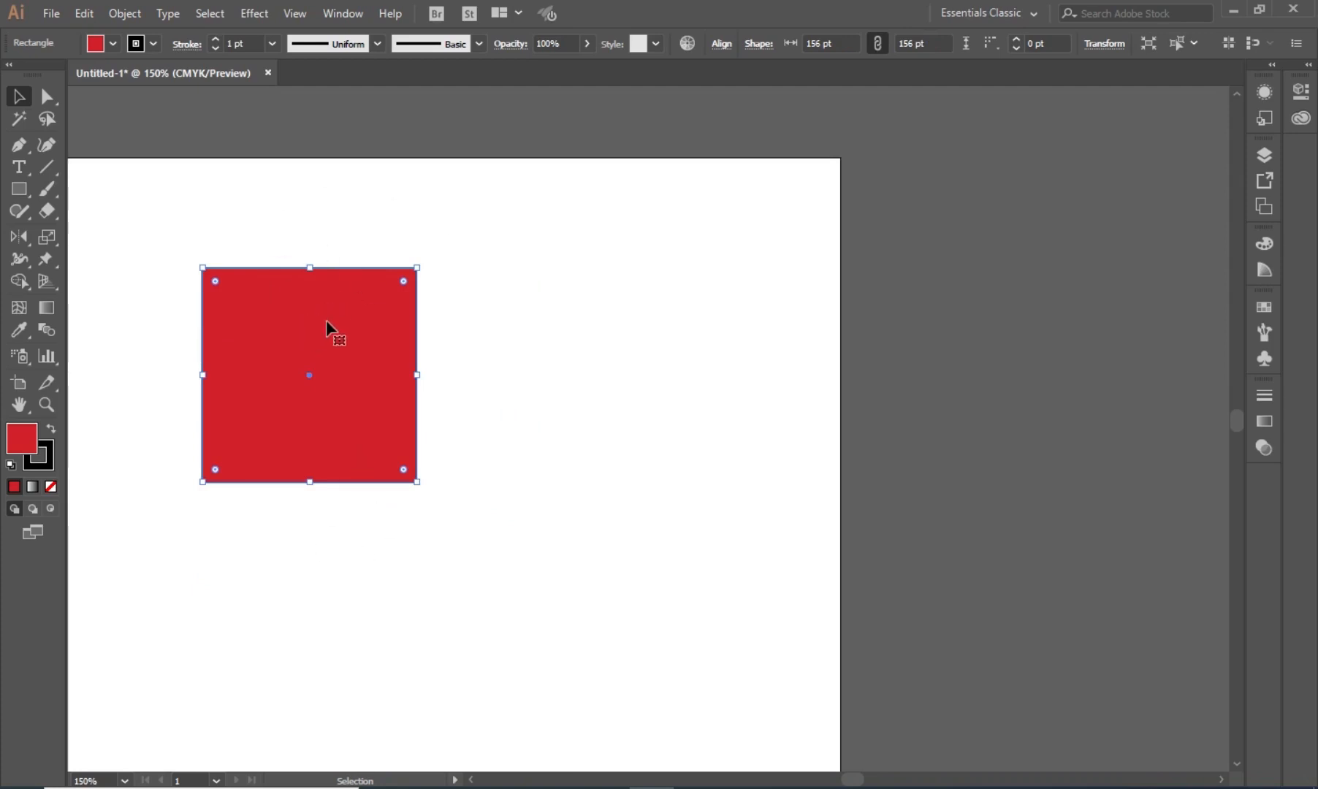
# Scale the square down uniformly about its centre to about 93 pt with the Scale tool
pyautogui.moveTo(51, 240); pyautogui.dragTo(98, 238)
pyautogui.click(107, 237)
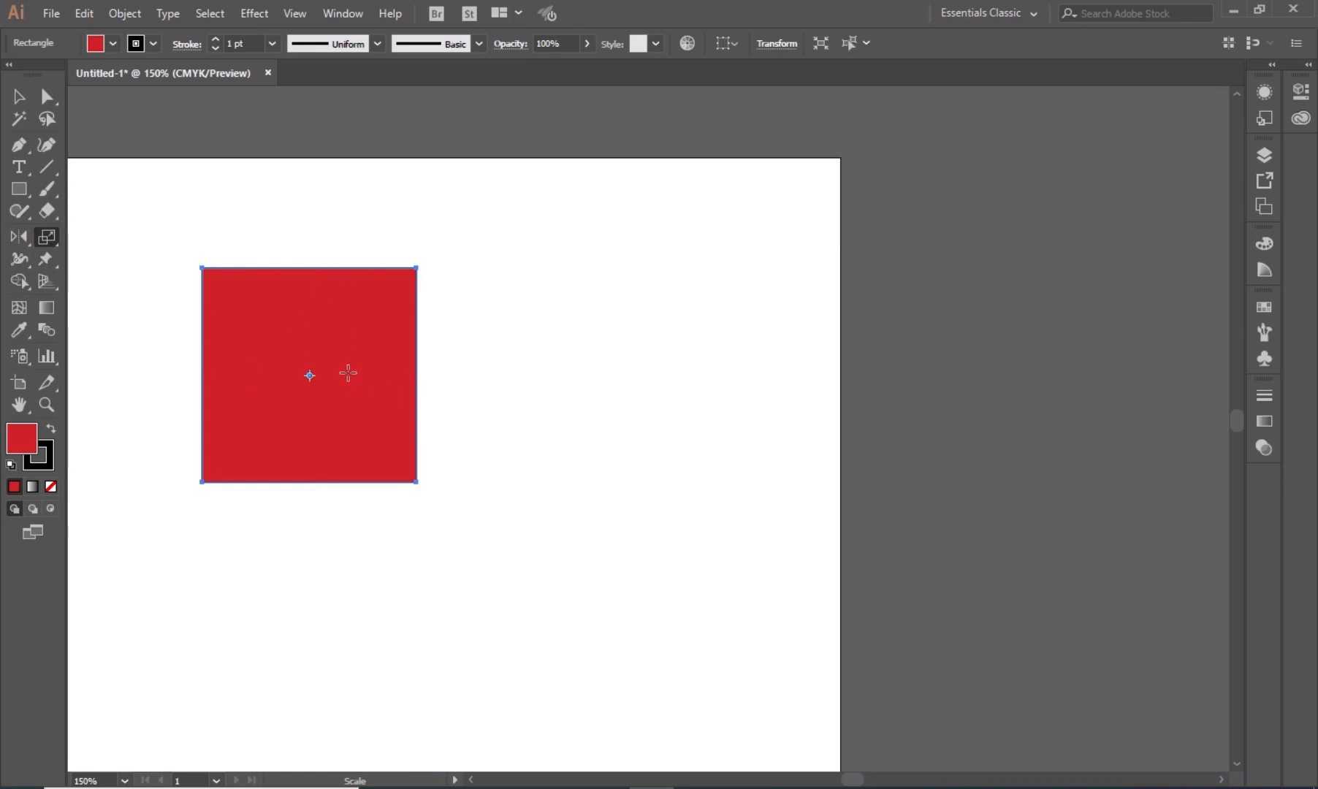
pyautogui.click(309, 374)
pyautogui.moveTo(416, 482); pyautogui.dragTo(368, 444)
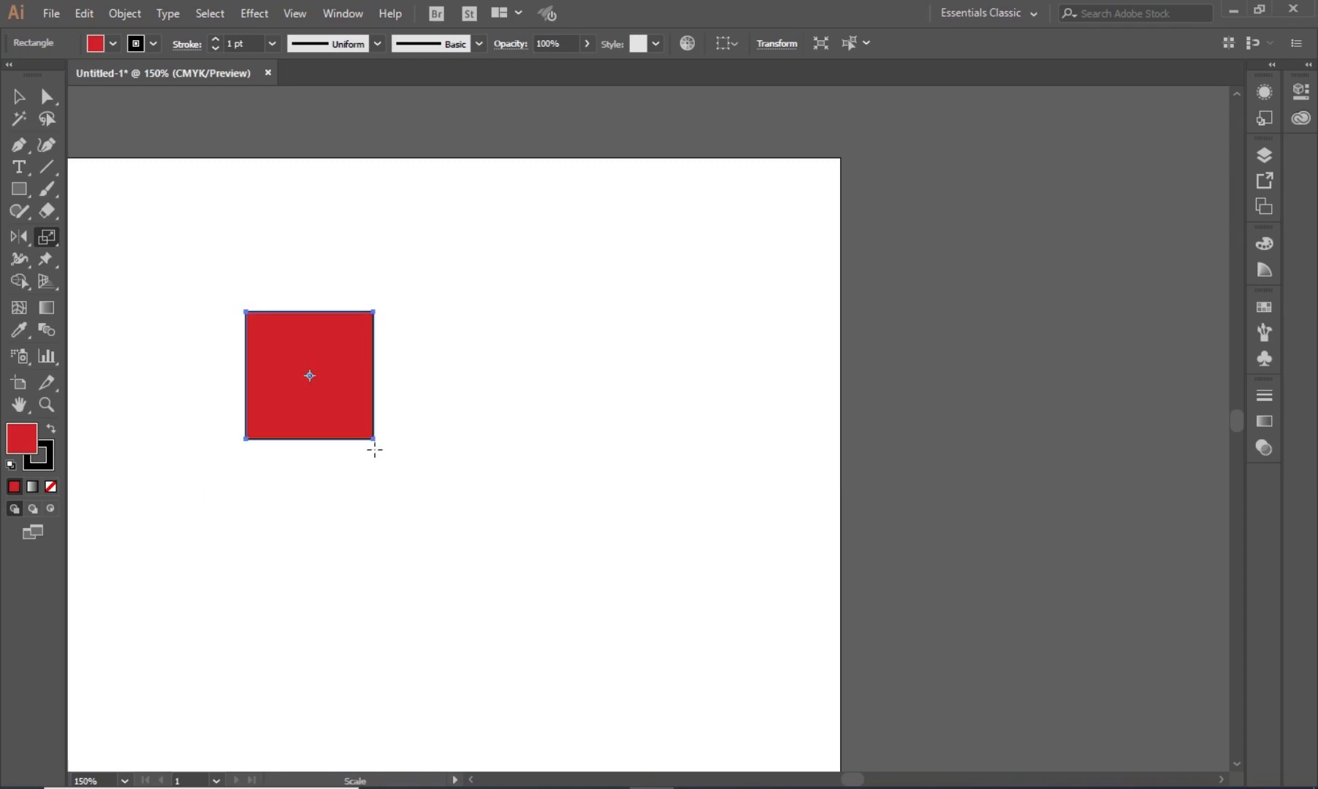
# Create an enlarged copy of the square, about 139 pt wide, place it beside the original, and select it
pyautogui.moveTo(373, 439); pyautogui.dragTo(406, 472)
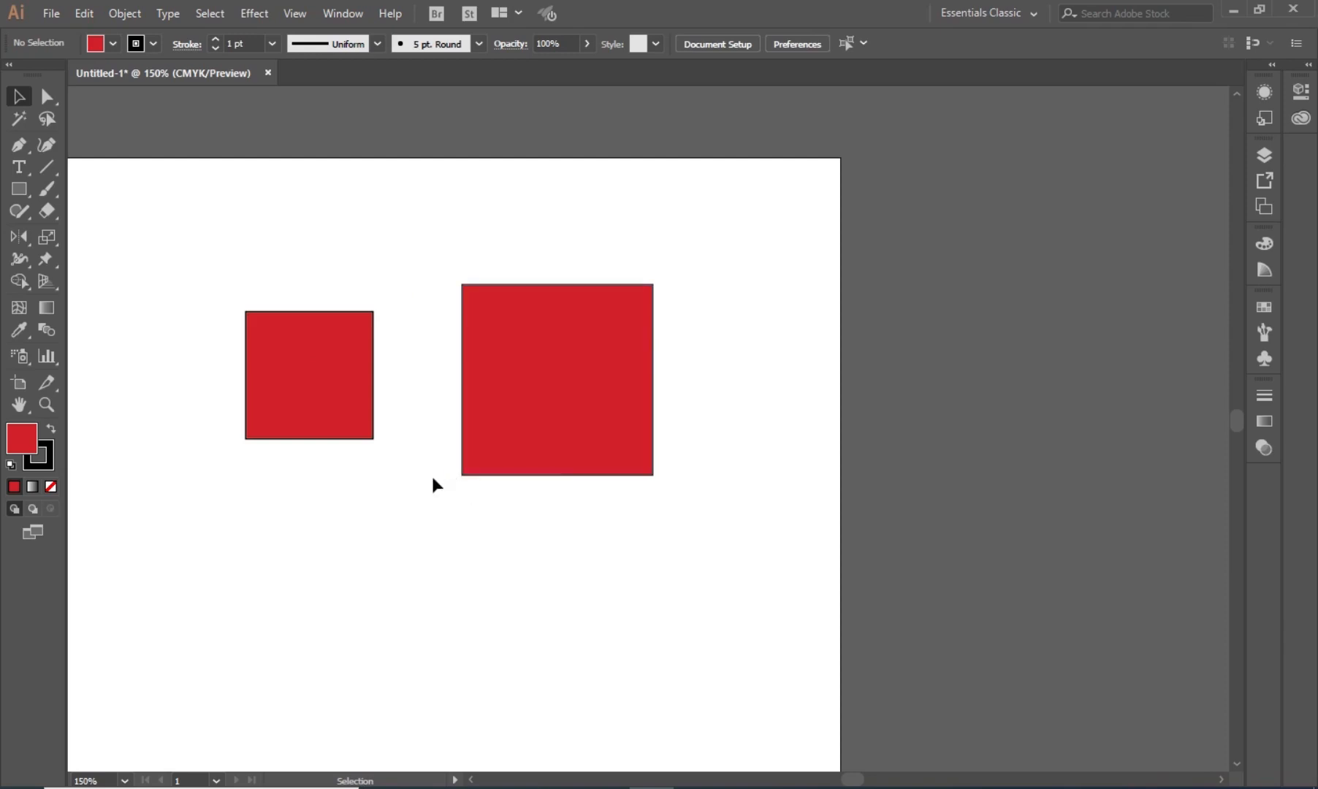
pyautogui.click(364, 438)
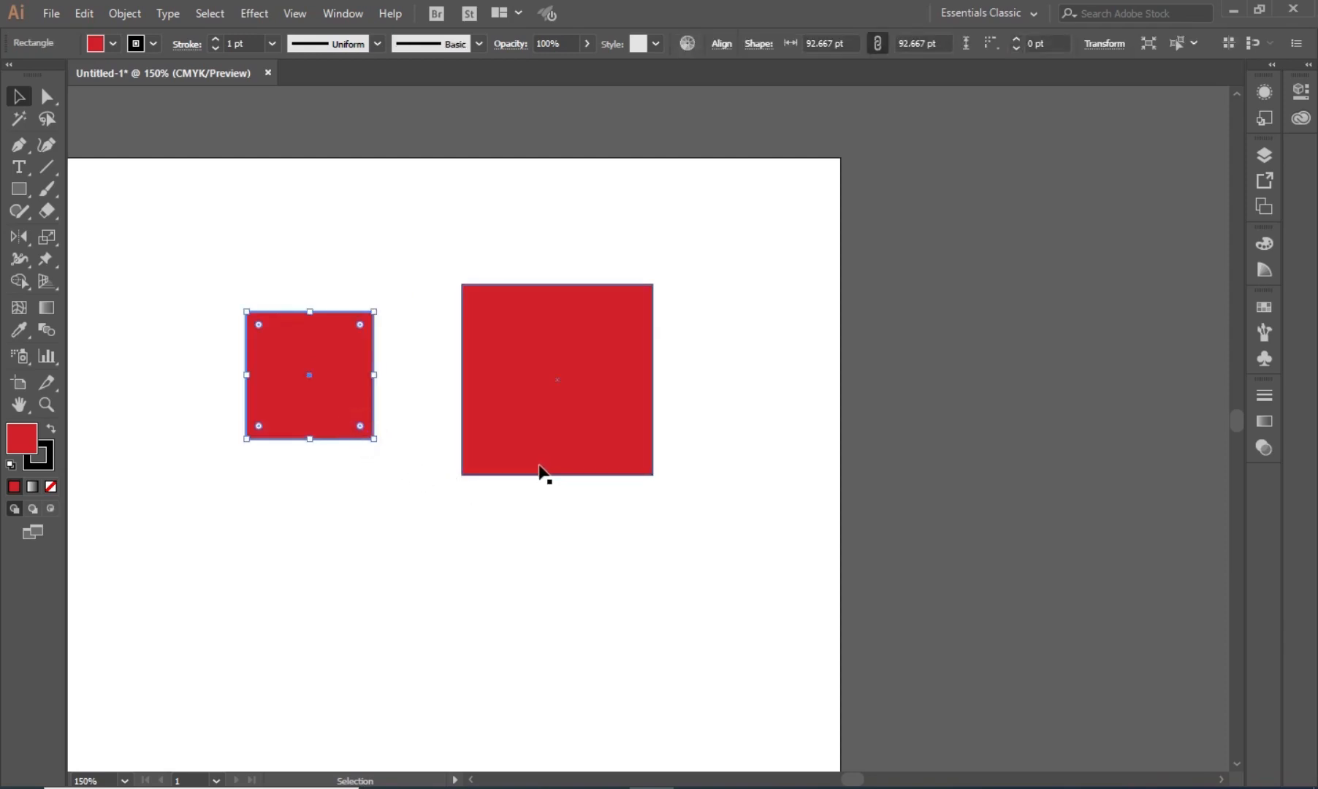
pyautogui.click(650, 476)
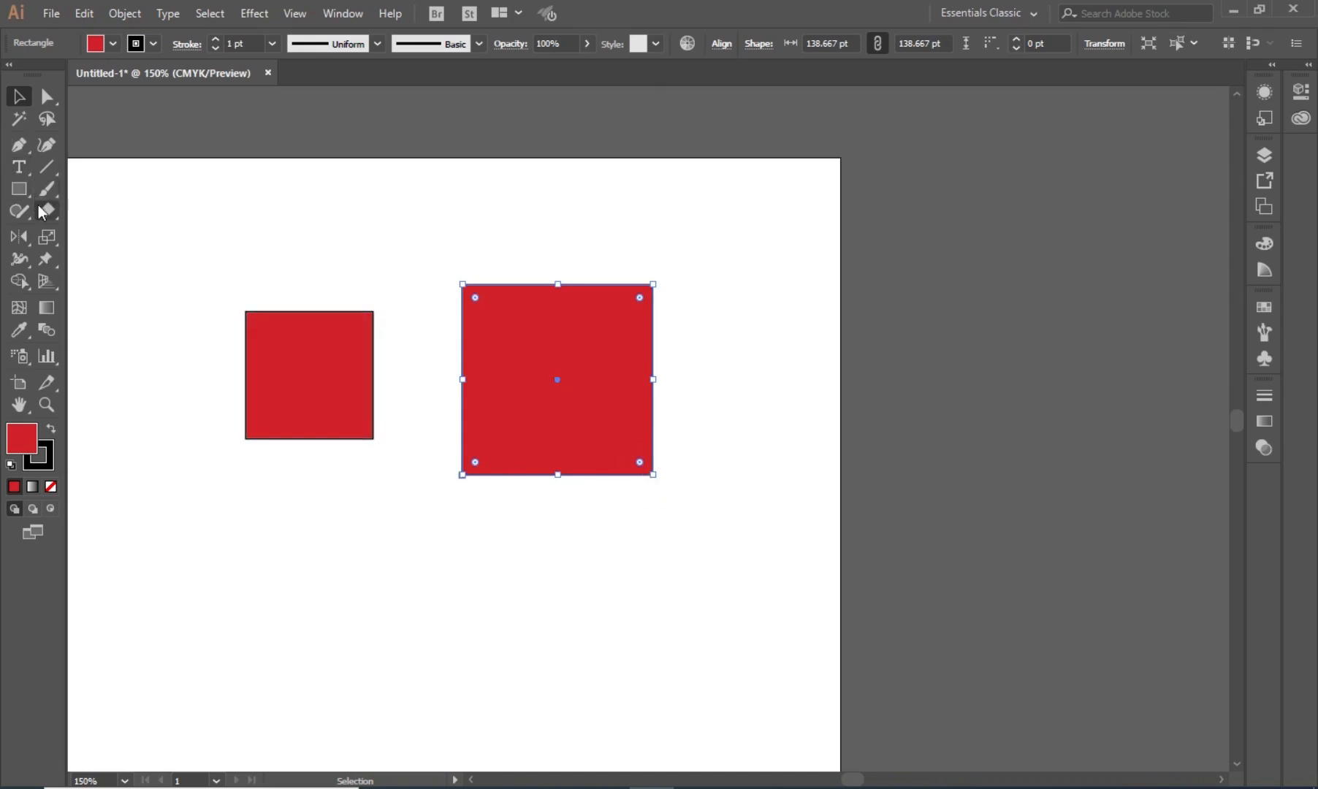
# Scale a slightly smaller copy of the large square about a custom pivot set in its lower-left area
pyautogui.click(49, 240)
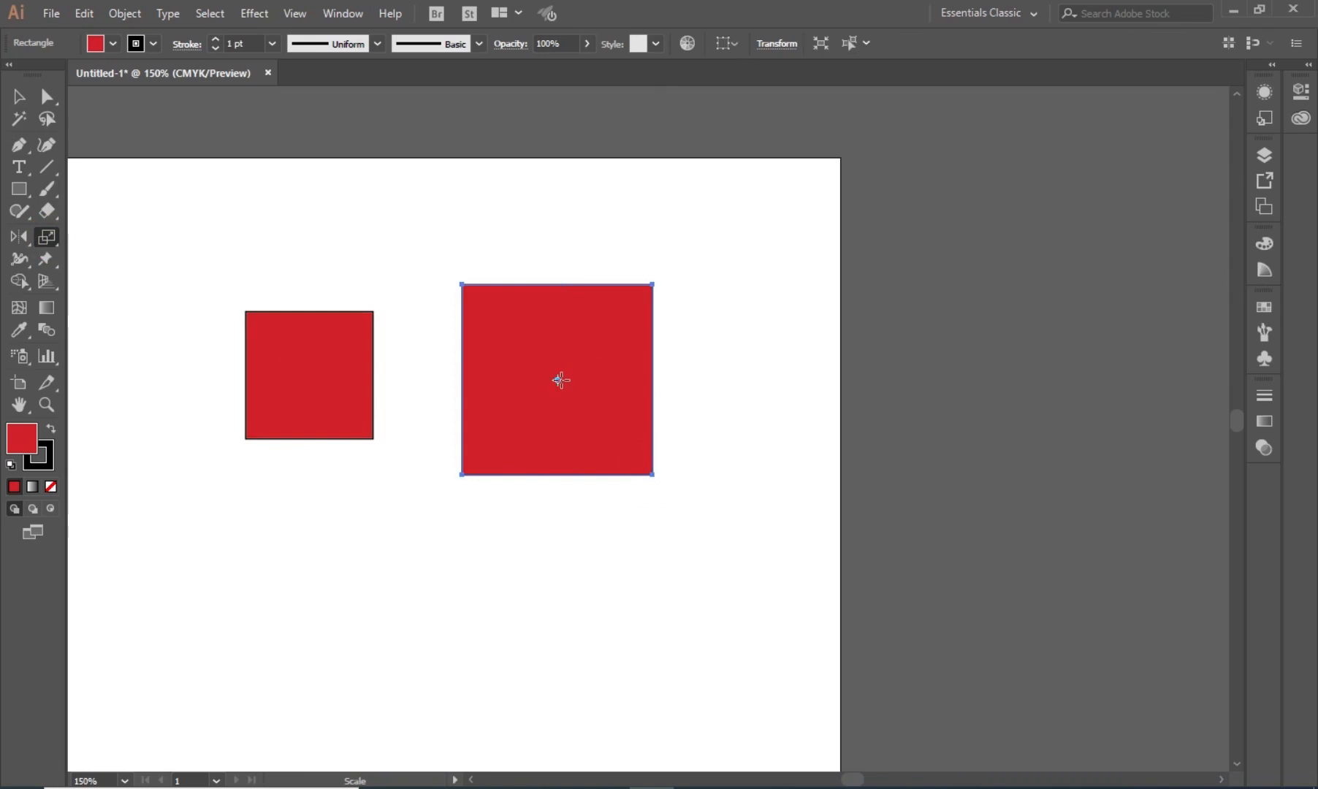
pyautogui.click(558, 379)
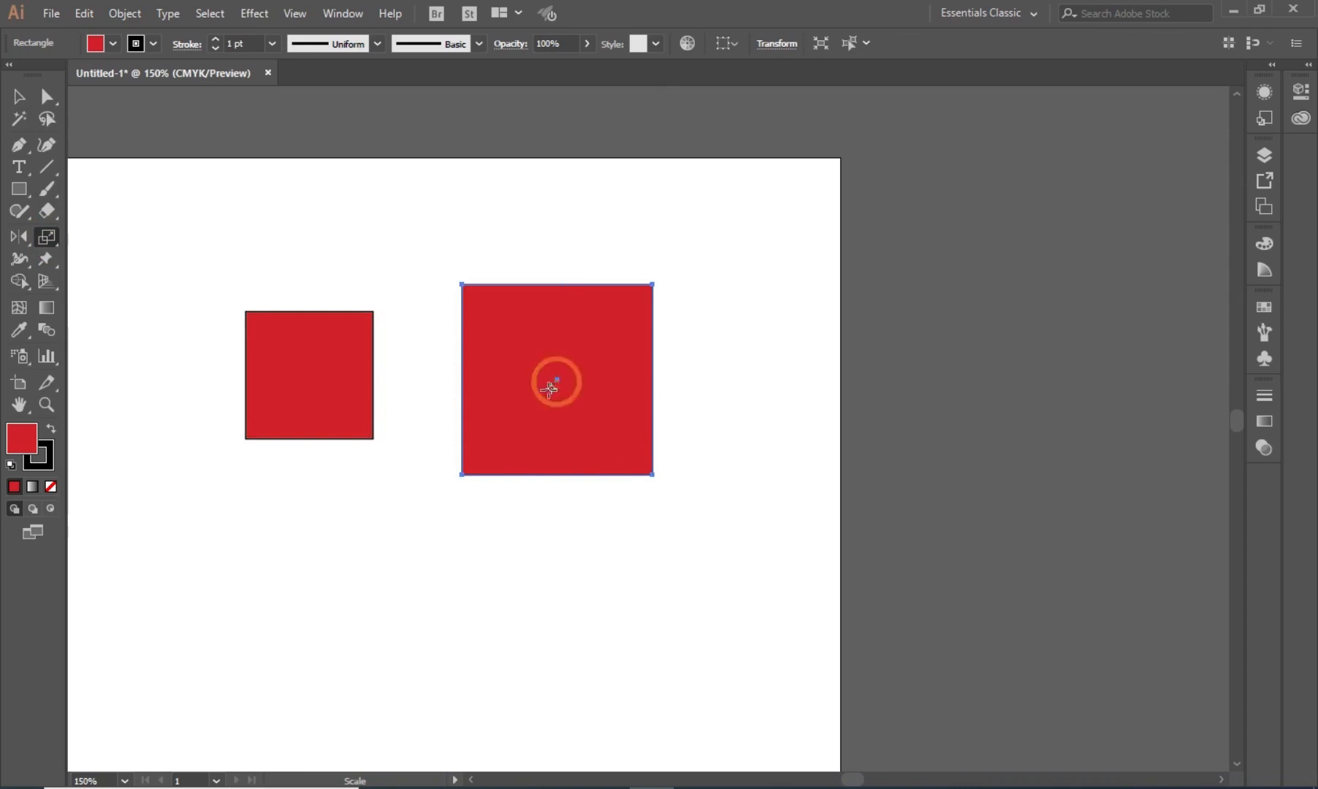
pyautogui.click(512, 429)
pyautogui.moveTo(654, 477); pyautogui.dragTo(644, 467)
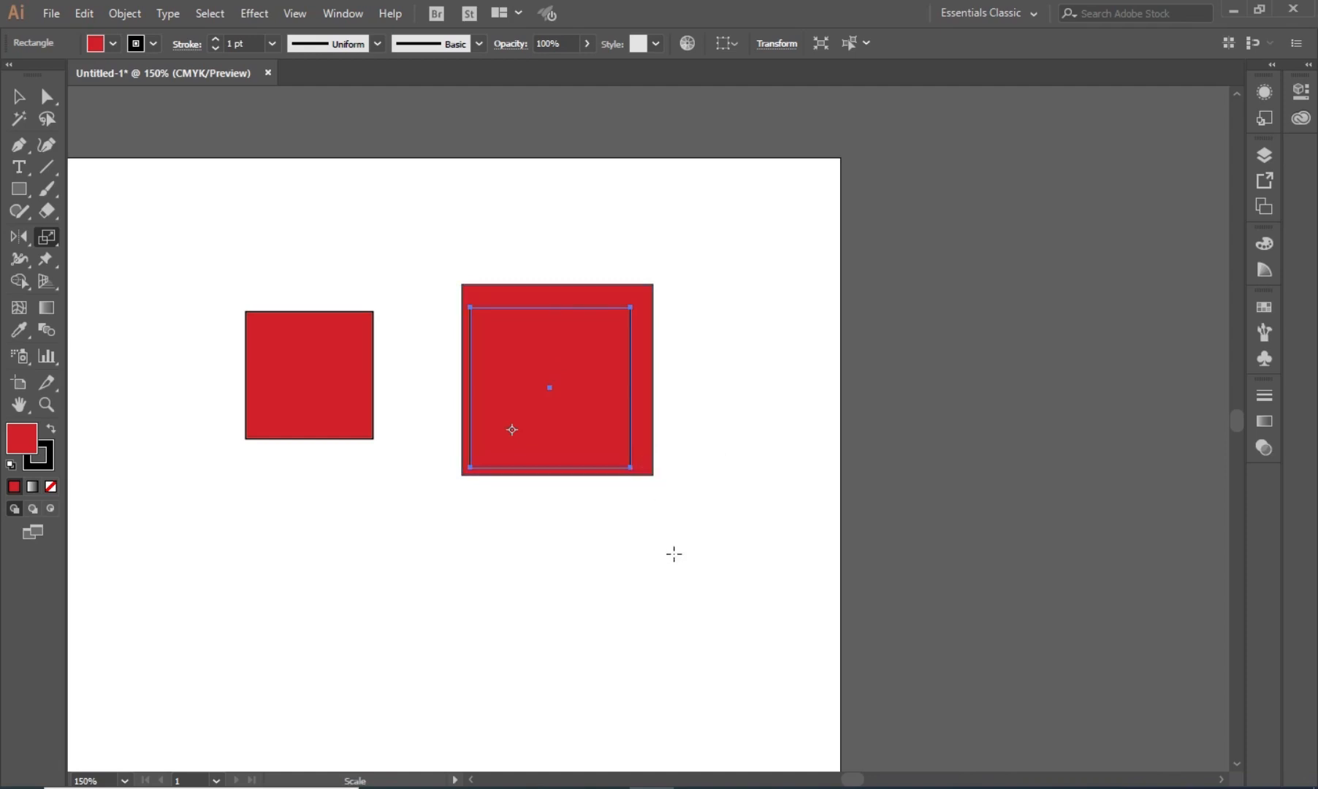
# Repeat the scaled-copy transformation until a series of nested squares shrinks toward the pivot
pyautogui.press('ctrl')
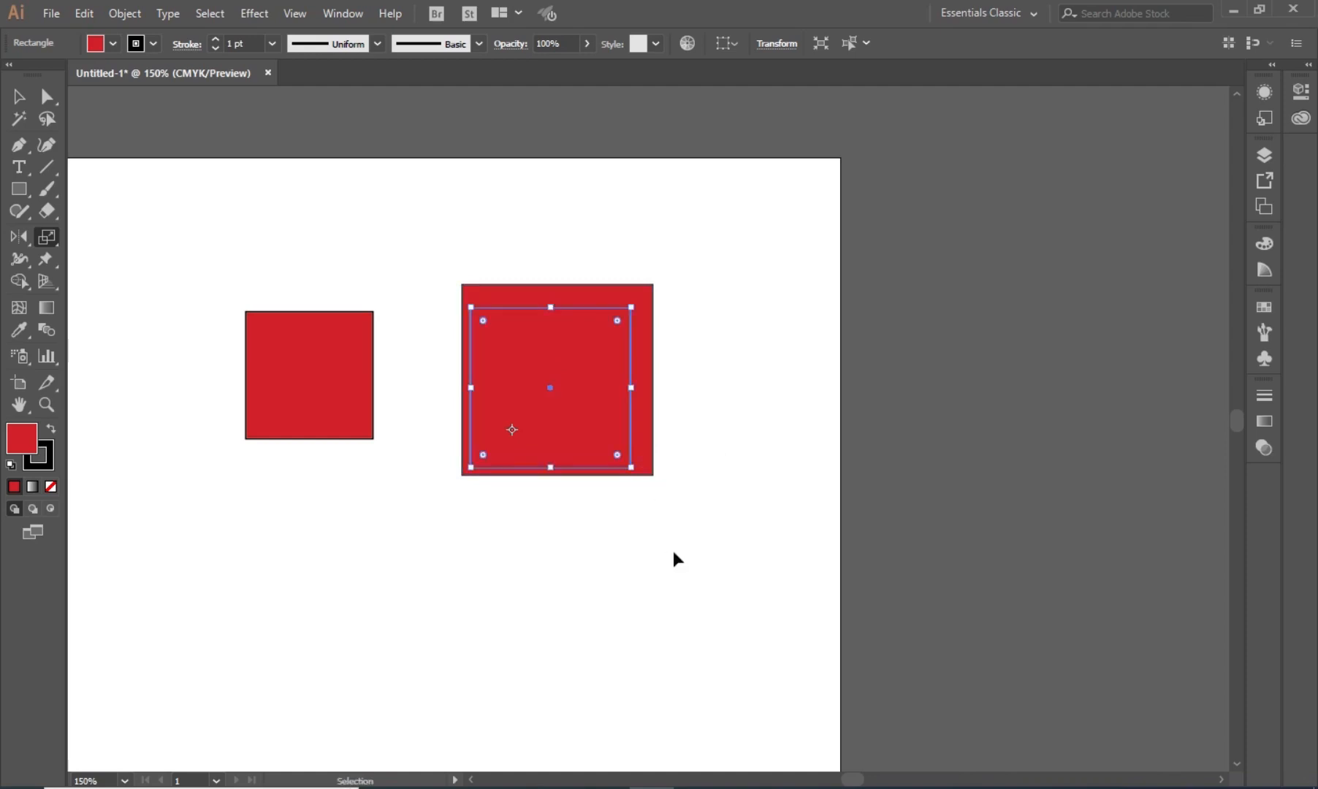
pyautogui.hotkey('ctrl', 'd')
pyautogui.hotkey('ctrl', 'd')
pyautogui.hotkey('ctrl', 'd')
pyautogui.hotkey('ctrl', 'd')
pyautogui.hotkey('ctrl', 'd')
pyautogui.hotkey('ctrl', 'd')
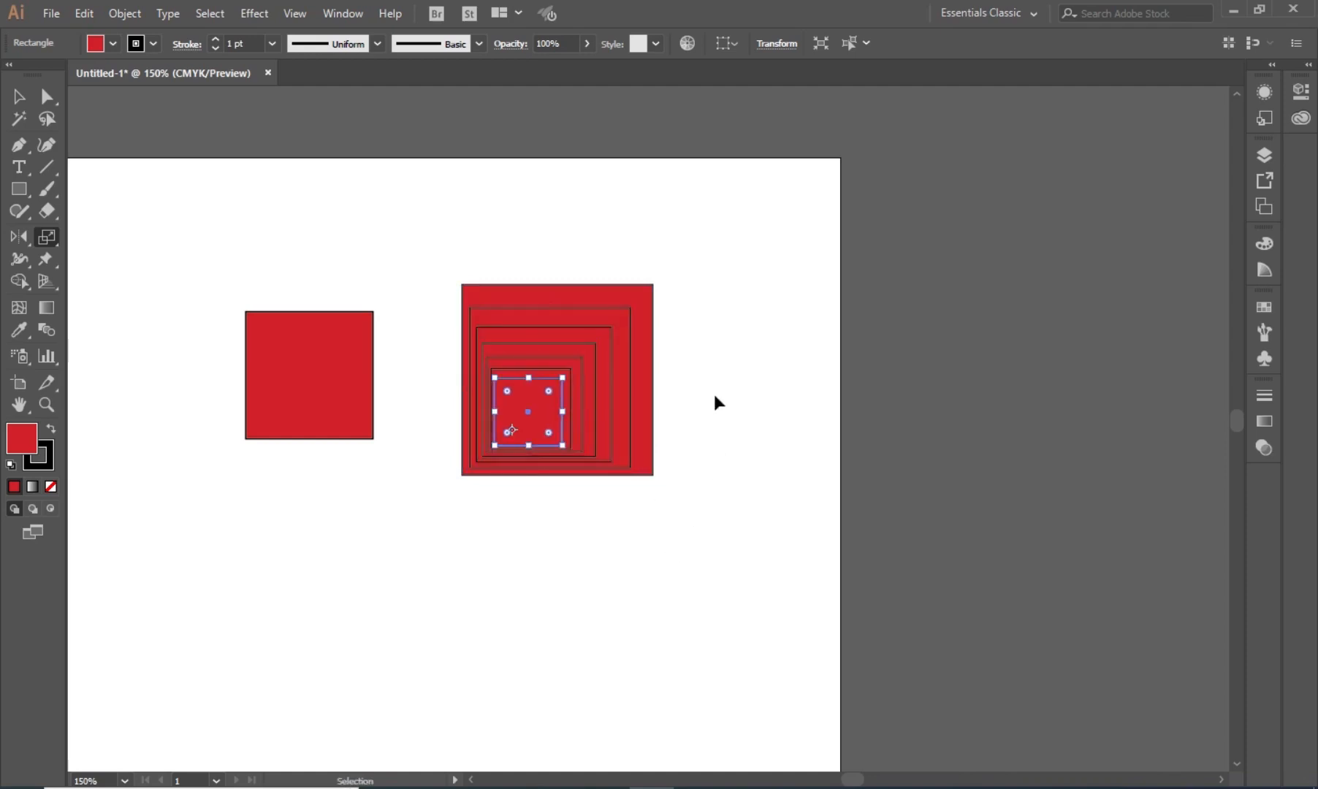
pyautogui.hotkey('ctrl', 'd')
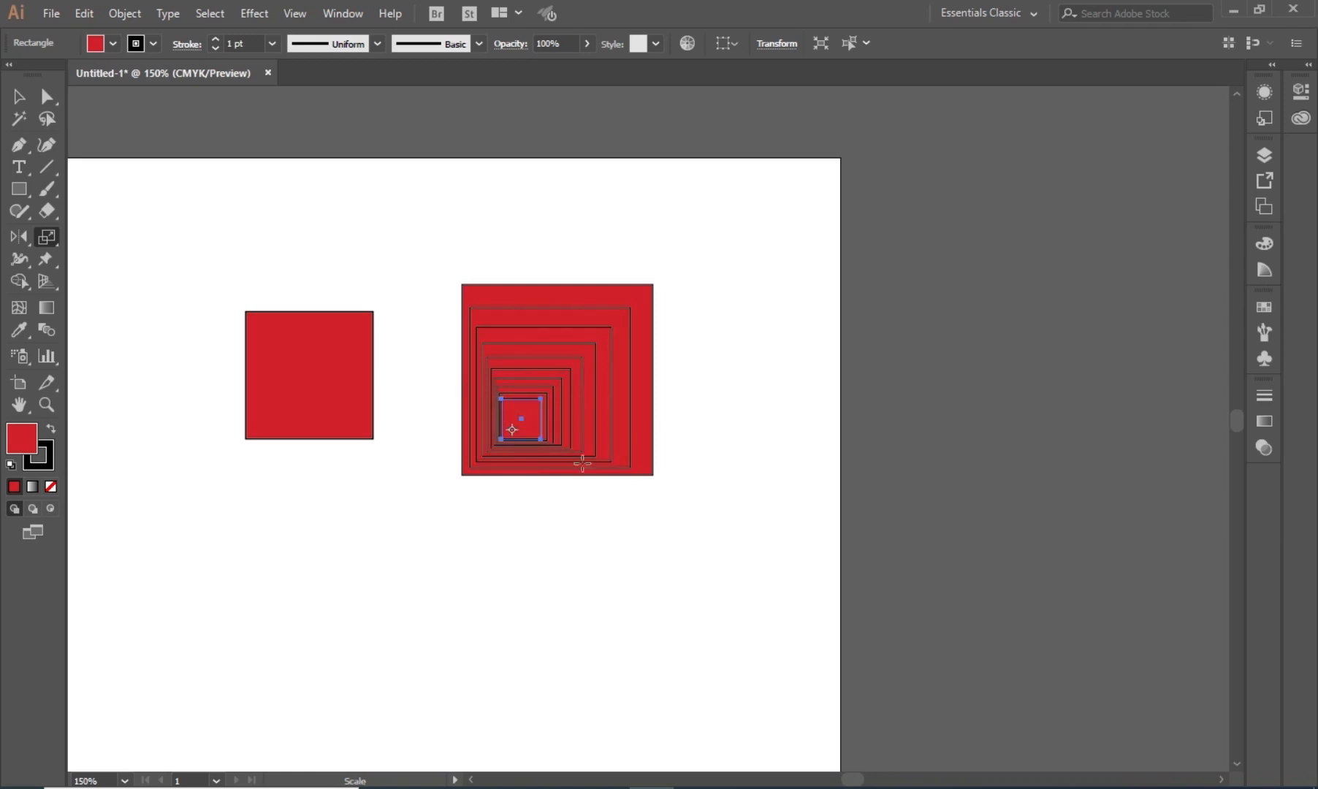
# Delete the set of nested squares and select the remaining small square
pyautogui.click(19, 96)
pyautogui.click(383, 542)
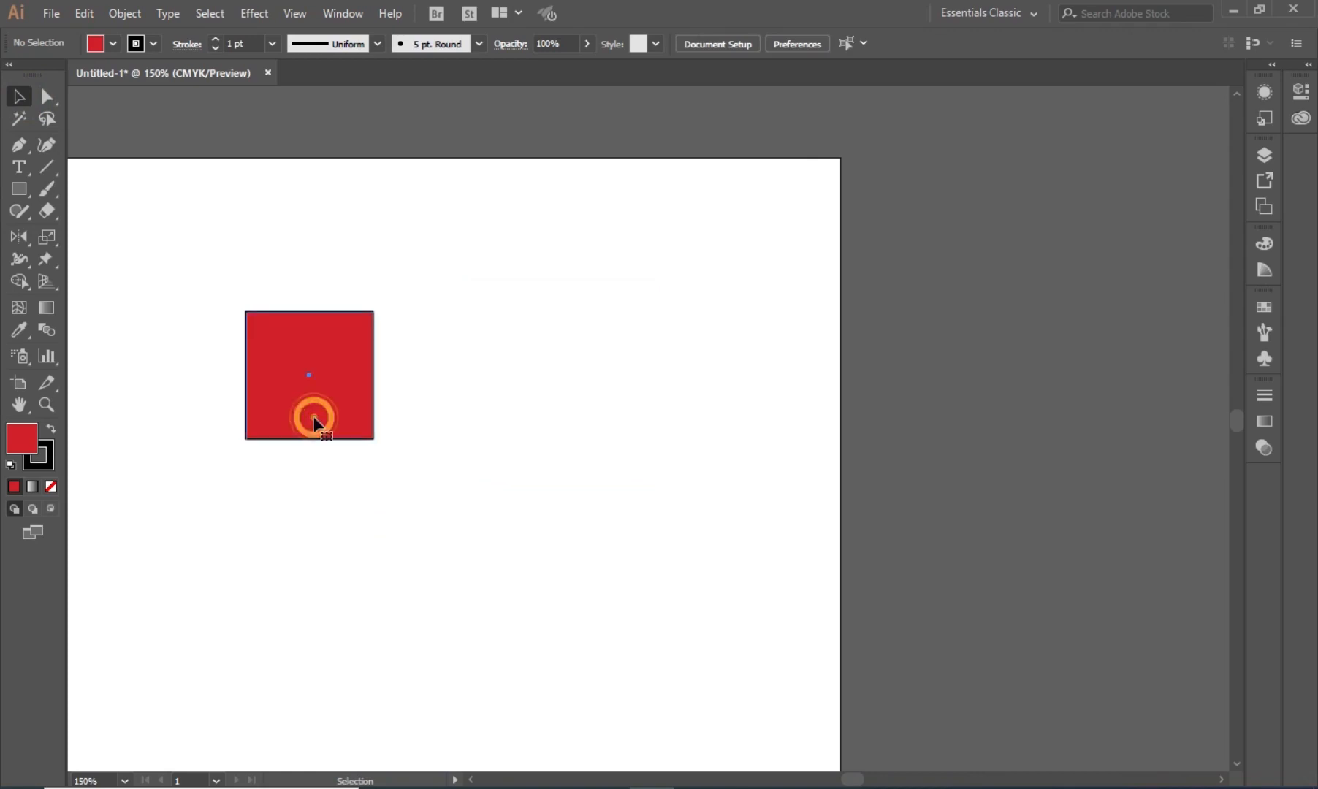
pyautogui.click(311, 417)
# Shear the small square horizontally about its centre into a strongly slanted parallelogram leaning right
pyautogui.moveTo(60, 242); pyautogui.dragTo(121, 257)
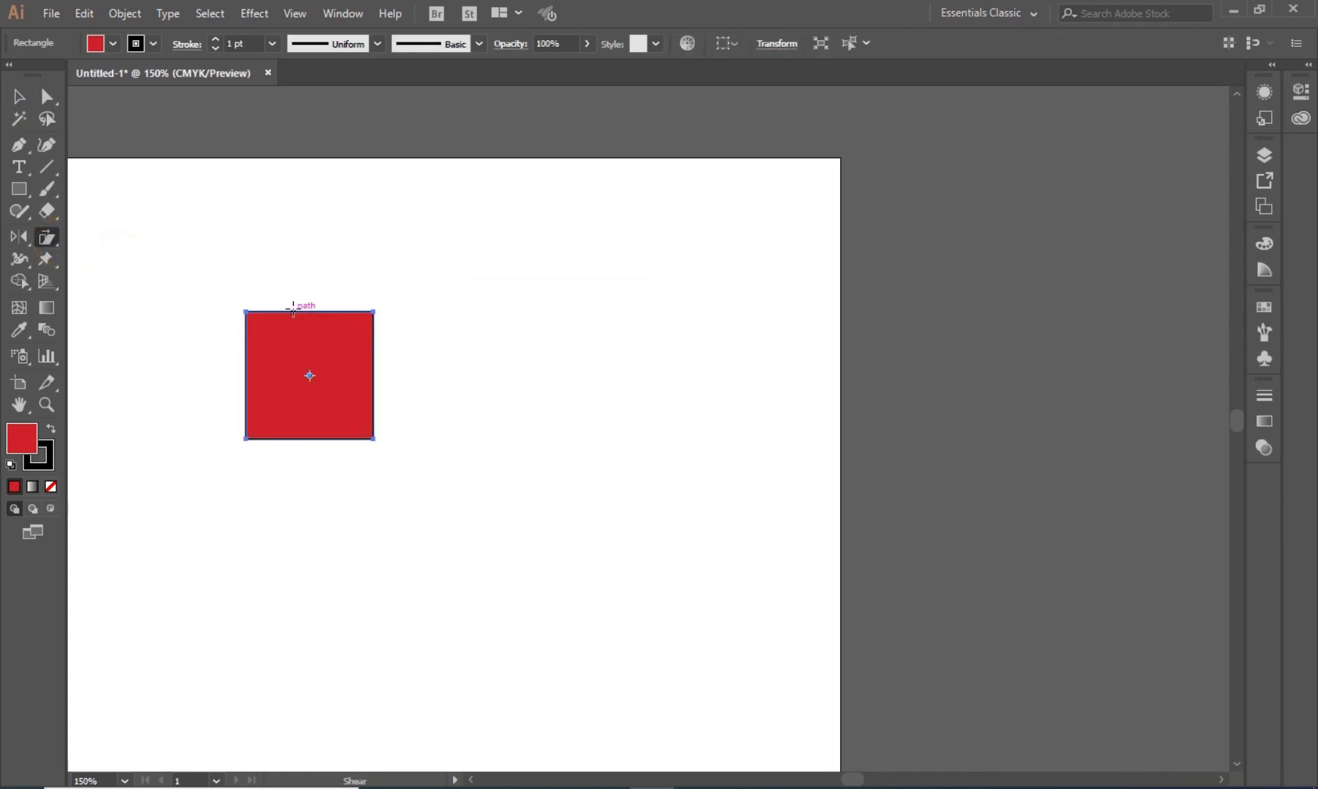
pyautogui.click(308, 375)
pyautogui.moveTo(283, 309); pyautogui.dragTo(407, 309)
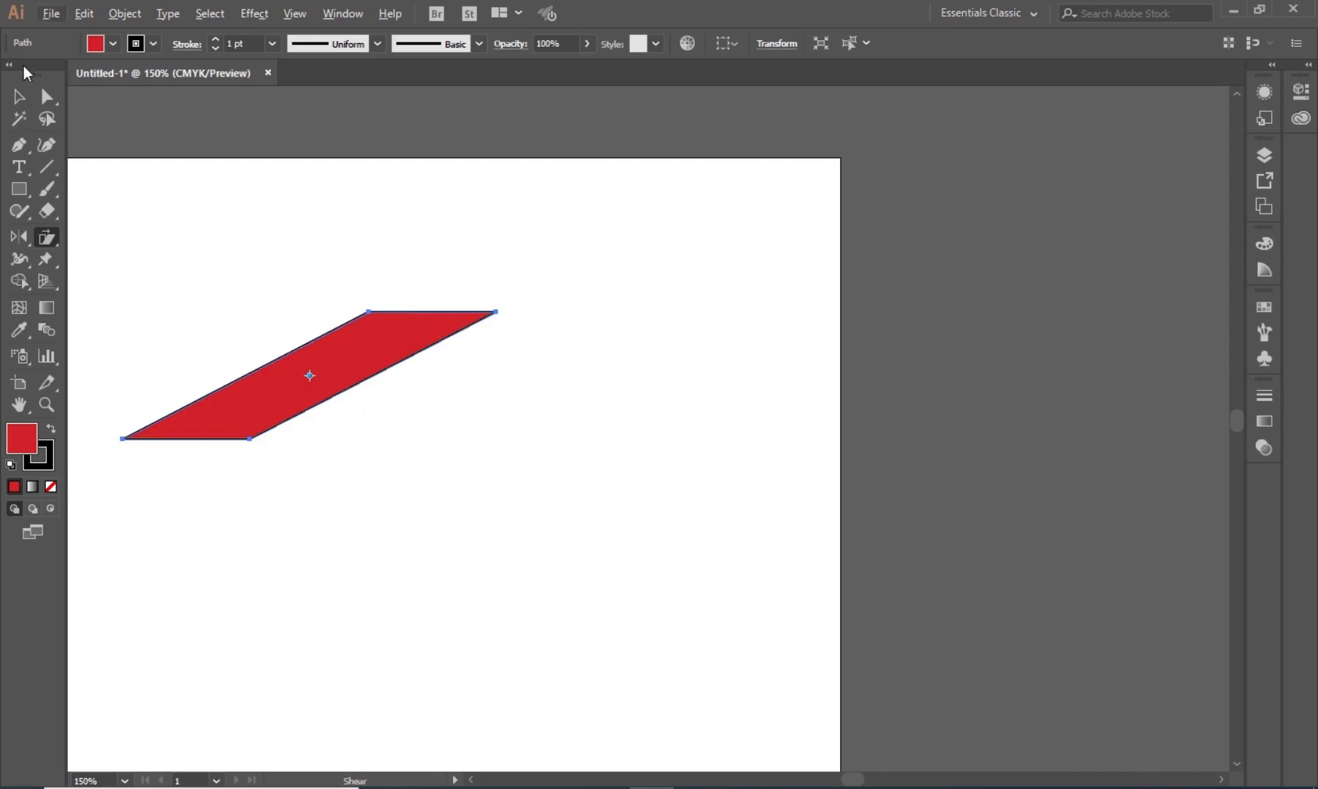
# Duplicate the parallelogram horizontally by about 92 pt so the copy sits flush against the original
pyautogui.click(19, 96)
pyautogui.moveTo(319, 406); pyautogui.dragTo(445, 411)
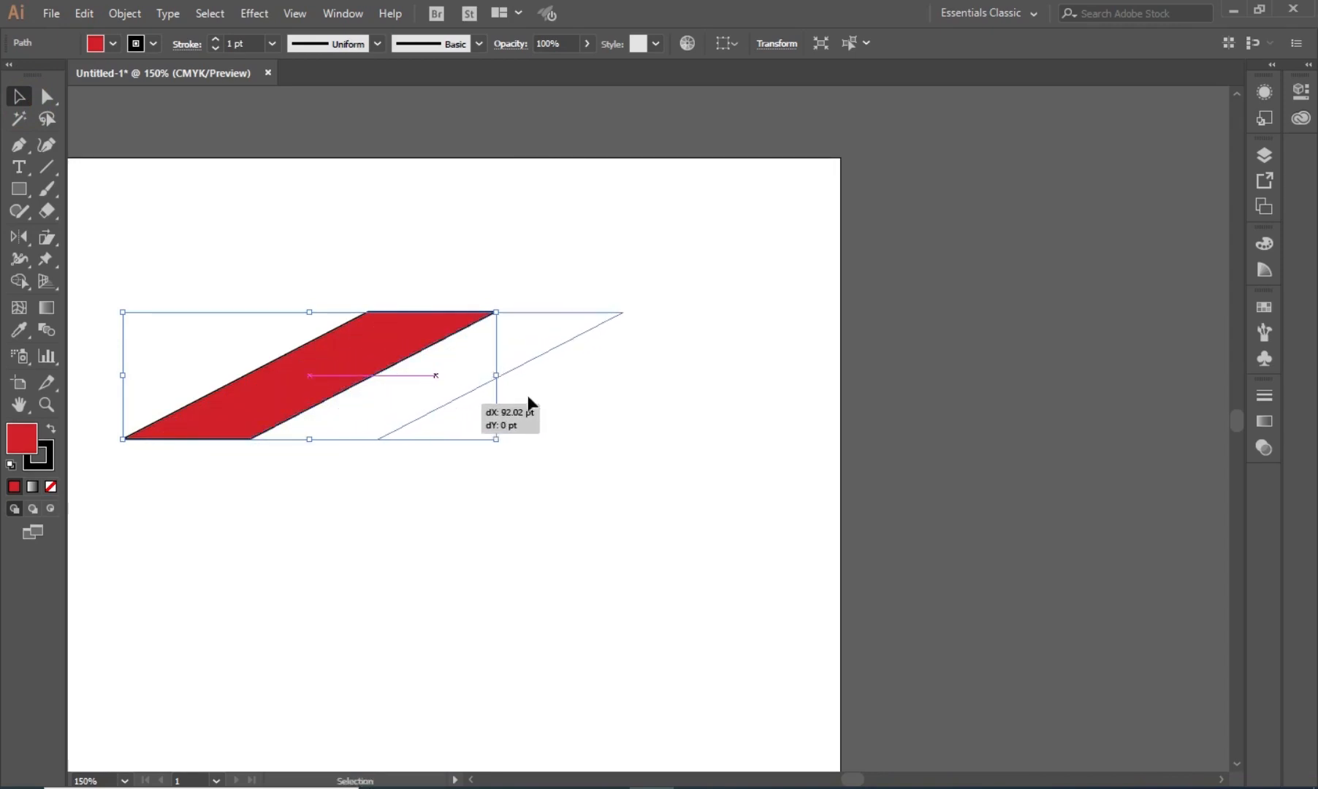
pyautogui.moveTo(527, 396); pyautogui.dragTo(528, 395)
# Reflect the duplicated parallelogram across an axis at -89.99°
pyautogui.rightClick(514, 358)
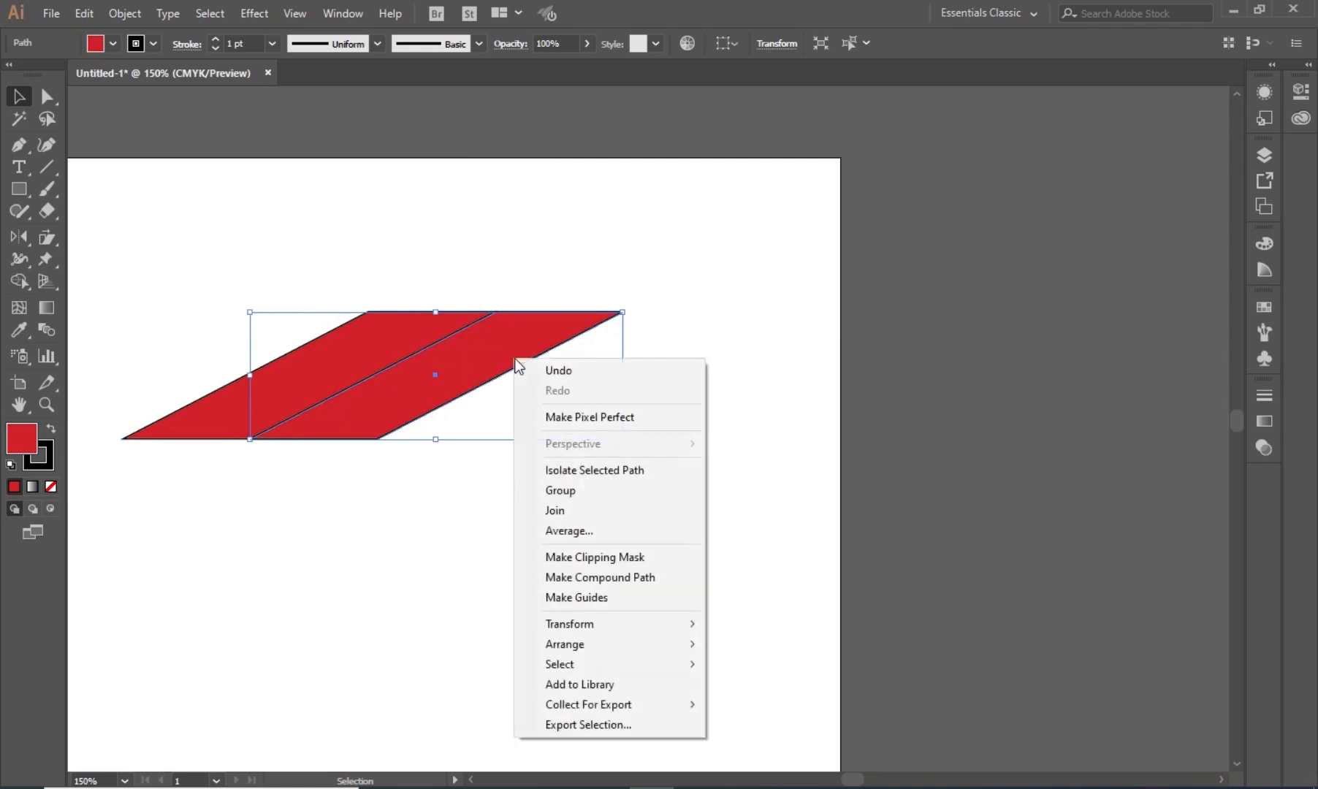
pyautogui.click(606, 626)
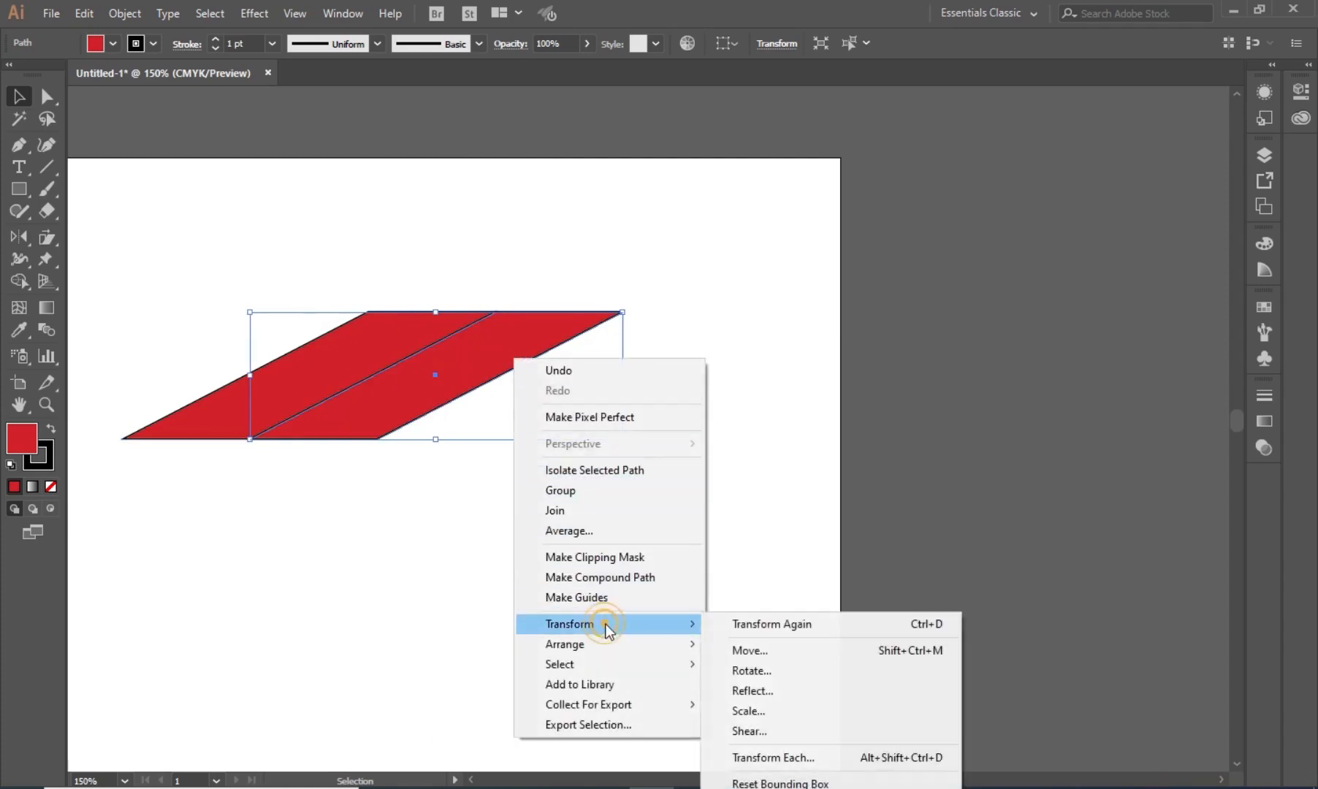
pyautogui.click(764, 692)
pyautogui.click(852, 434)
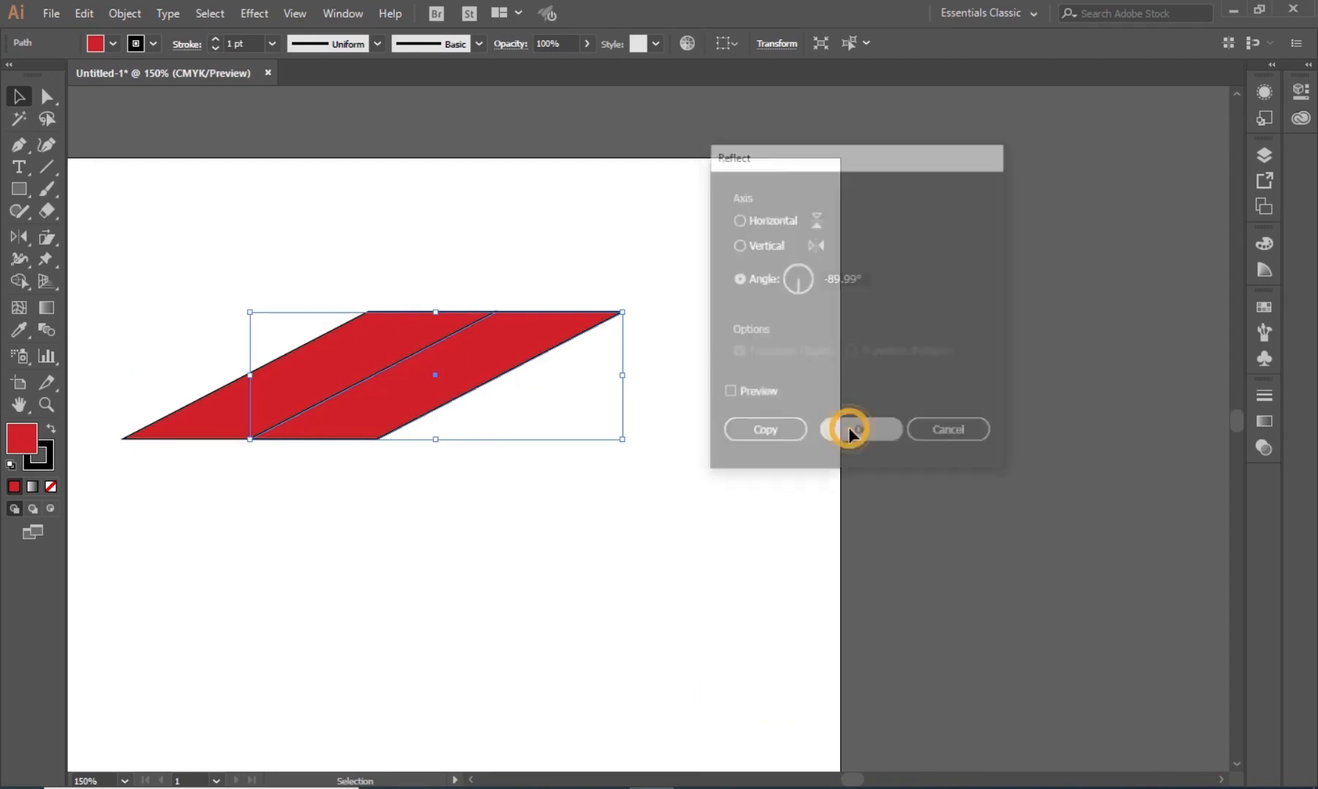
# Nudge the reflected parallelogram right until its upper-left corner meets the original's upper-left corner, forming a roof shape
pyautogui.press('Right')
pyautogui.press('Right')
pyautogui.press('Right')
pyautogui.press('Right')
pyautogui.press('Right')
pyautogui.press('Right')
pyautogui.press('Right')
pyautogui.press('Right')
pyautogui.press('Right')
pyautogui.press('Right')
pyautogui.press('Right')
pyautogui.press('Right')
pyautogui.press('Right')
pyautogui.press('Right')
pyautogui.press('Right')
pyautogui.press('Right')
pyautogui.press('Right')
pyautogui.press('Right')
pyautogui.press('Right')
pyautogui.press('Right')
pyautogui.press('Right')
pyautogui.press('Right')
pyautogui.press('Right')
pyautogui.press('Right')
pyautogui.press('Right')
pyautogui.press('Right')
pyautogui.press('Right')
pyautogui.press('Right')
pyautogui.press('Right')
pyautogui.press('Right')
pyautogui.press('Right')
pyautogui.press('Right')
pyautogui.press('Right')
pyautogui.press('Right')
pyautogui.press('Right')
pyautogui.press('Right')
pyautogui.press('Right')
pyautogui.press('Right')
pyautogui.press('Right')
pyautogui.press('Right')
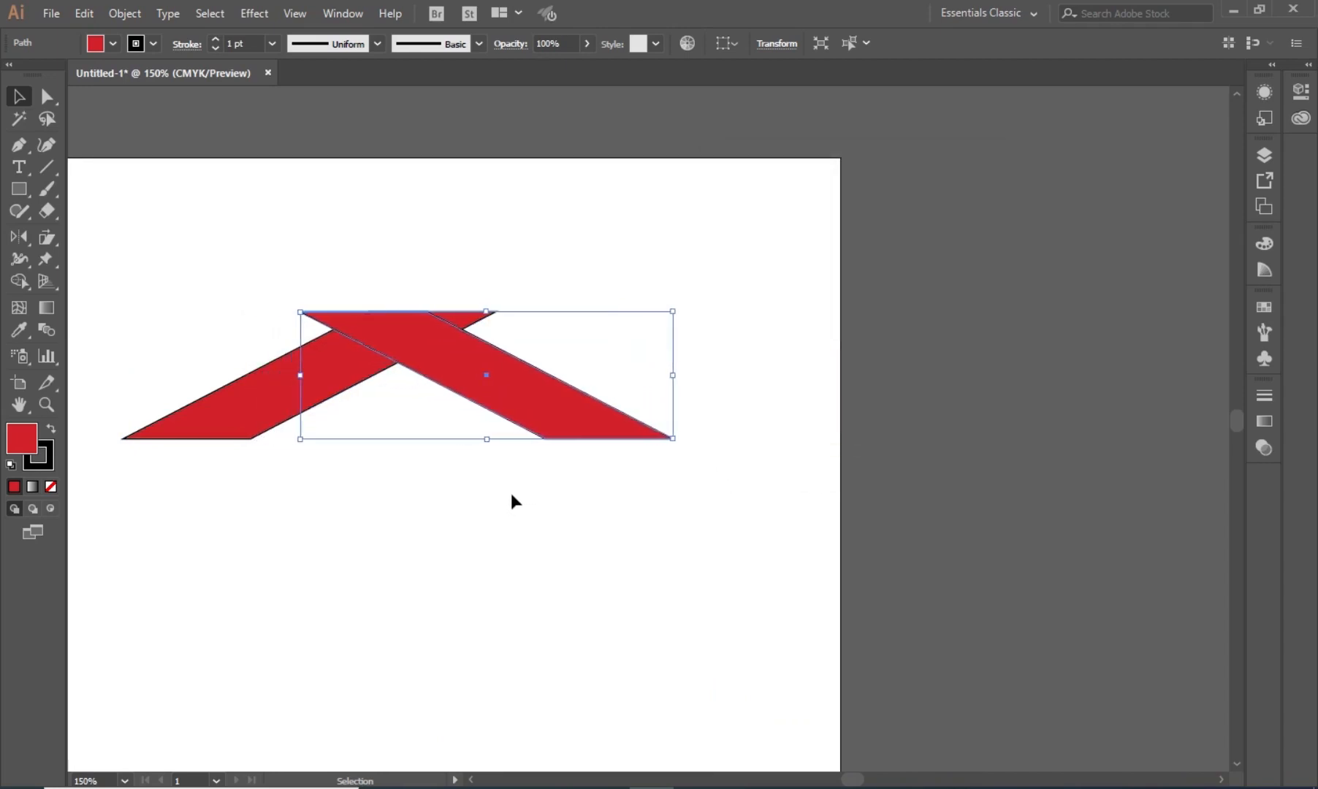
pyautogui.press('Right')
pyautogui.press('Right')
pyautogui.press('Right')
pyautogui.press('Right')
pyautogui.press('Right')
pyautogui.press('Right')
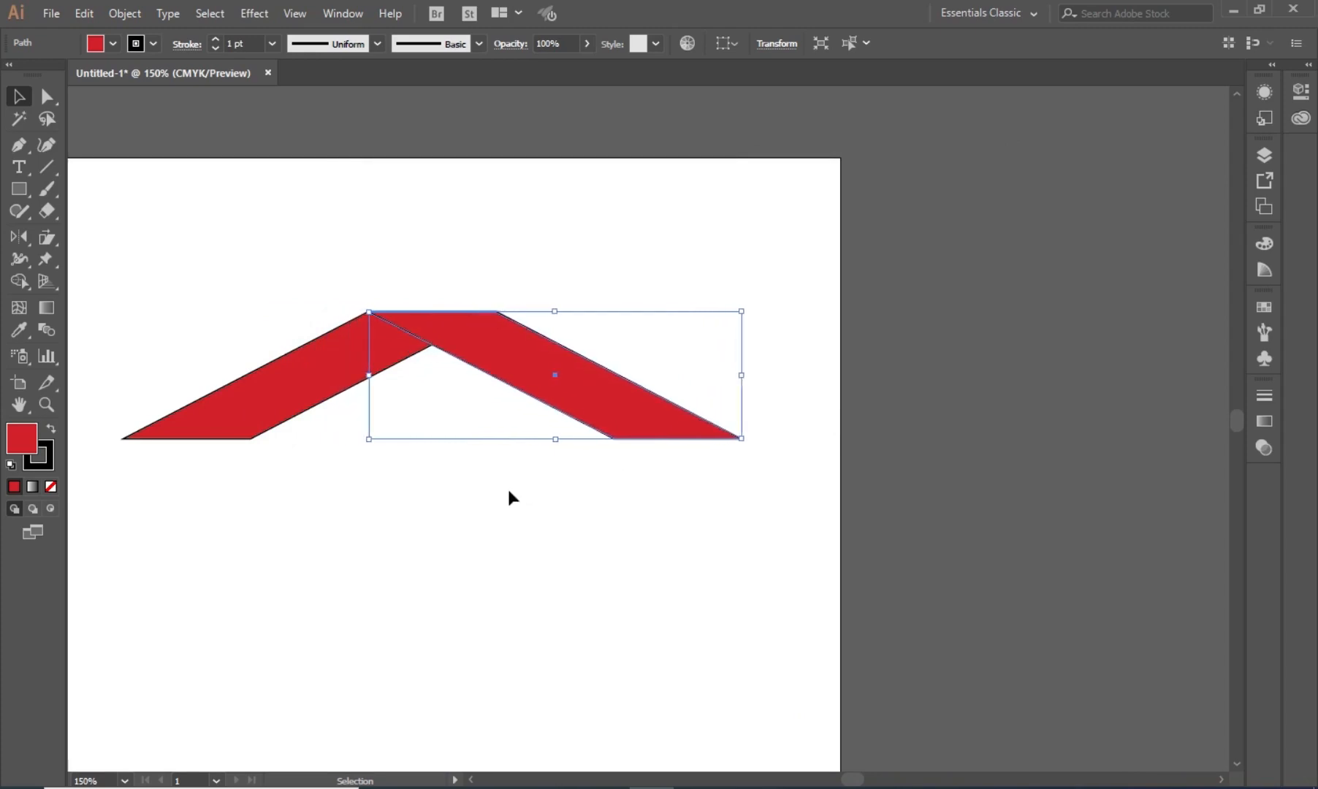
# Select all three parallelograms and delete them to clear the artboard
pyautogui.click(496, 516)
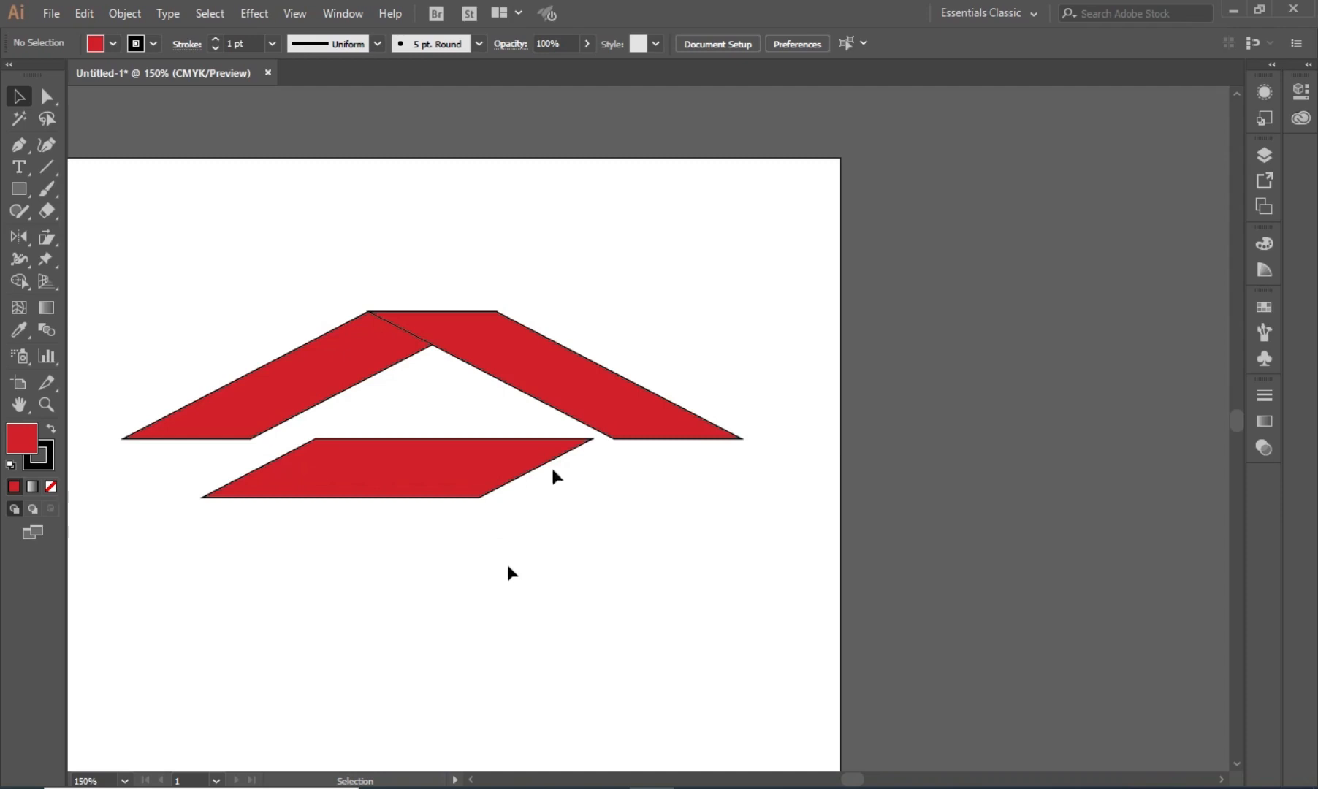
pyautogui.moveTo(683, 282); pyautogui.dragTo(195, 546)
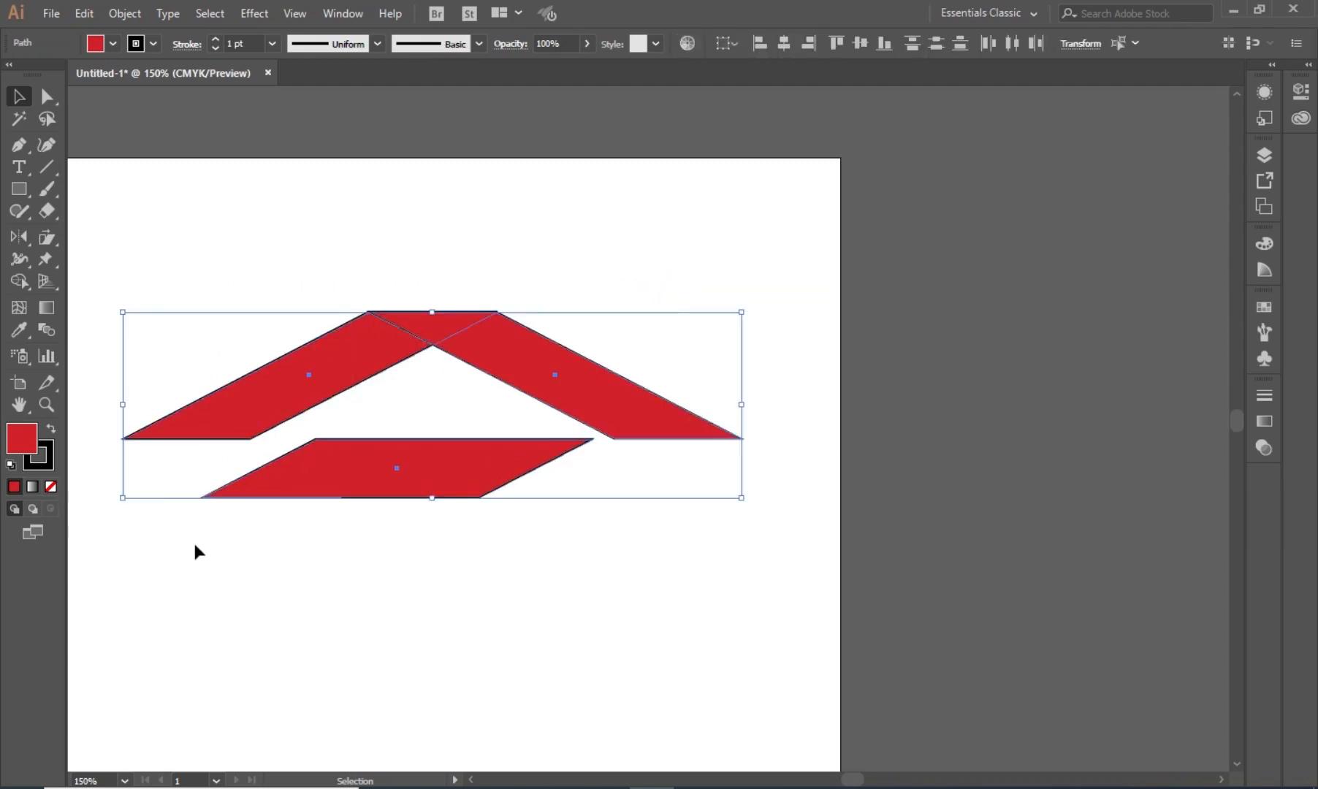
pyautogui.press('Delete')
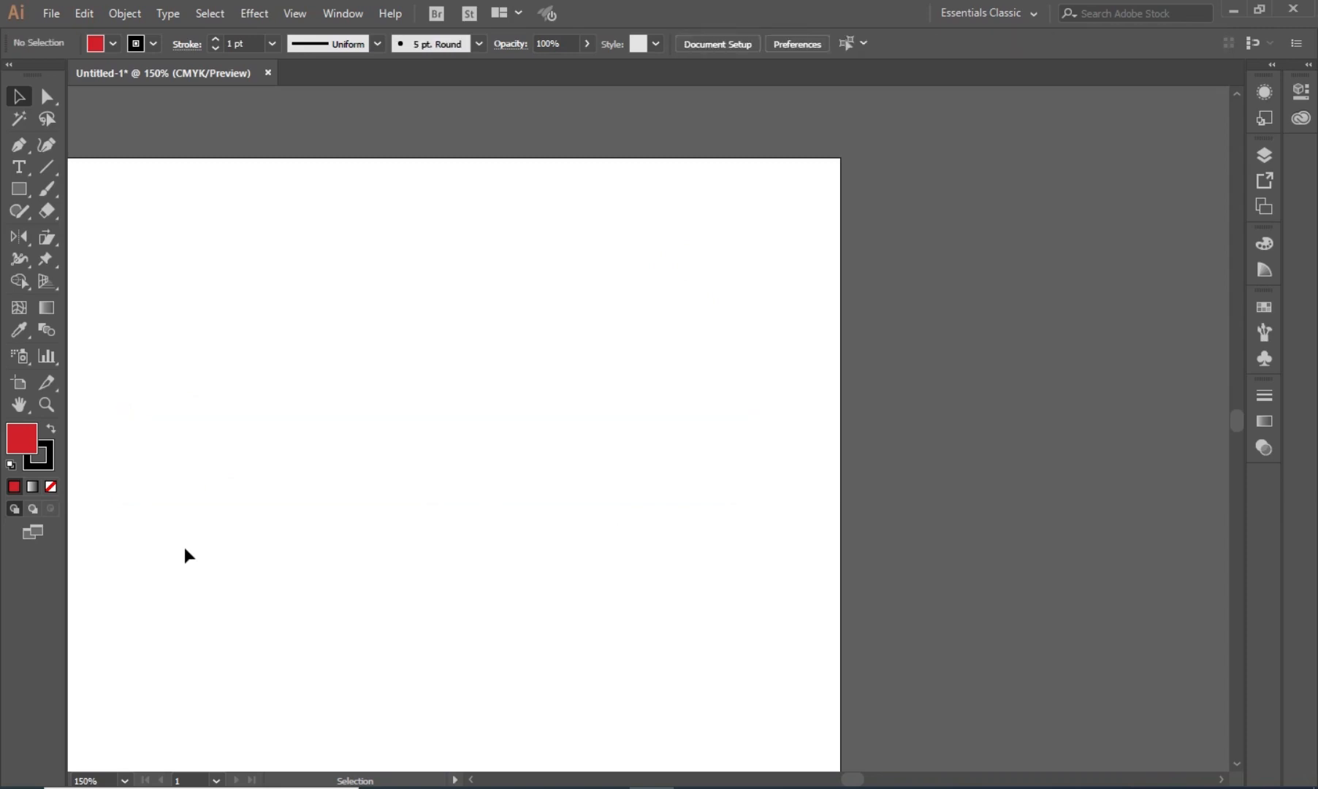
# Draw a red square about 99 pt wide in the upper-left area of the artboard and select it
pyautogui.click(19, 190)
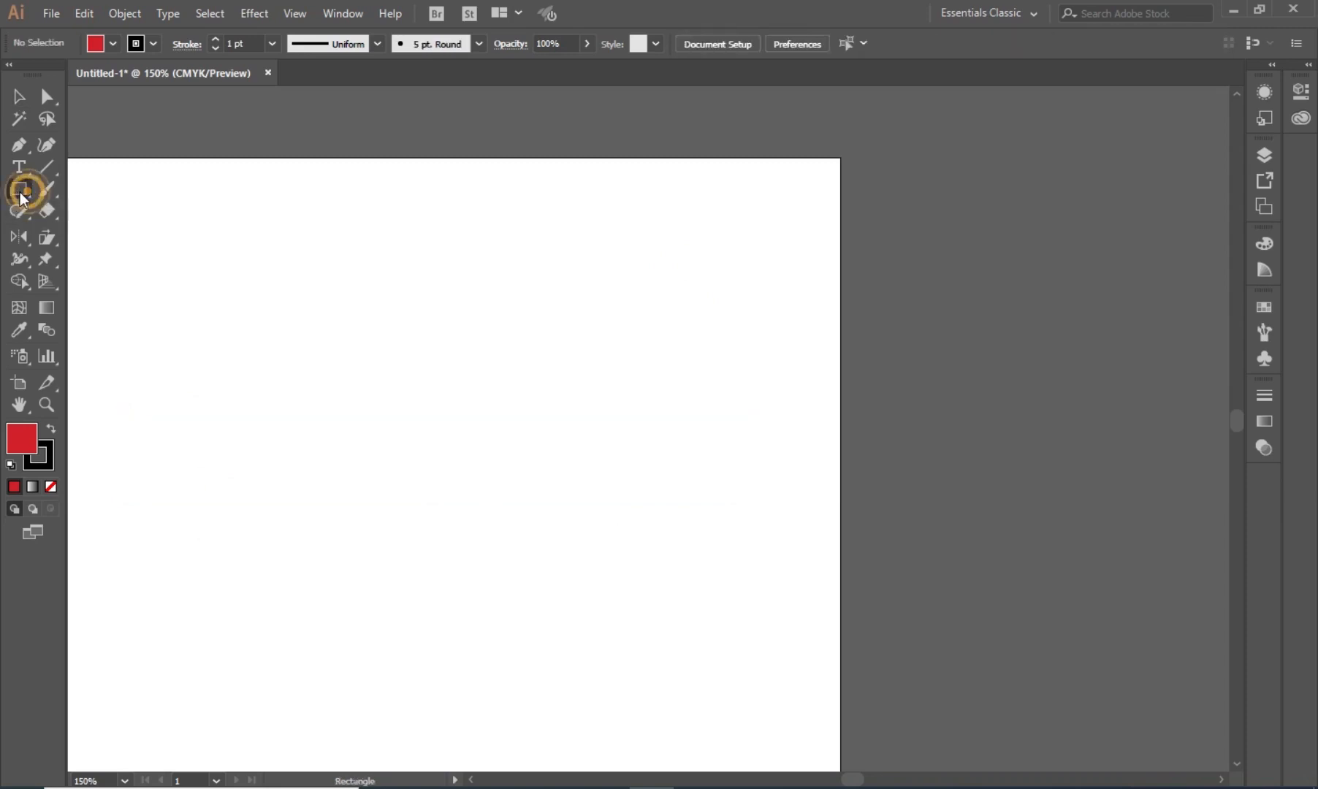
pyautogui.moveTo(224, 281); pyautogui.dragTo(350, 416)
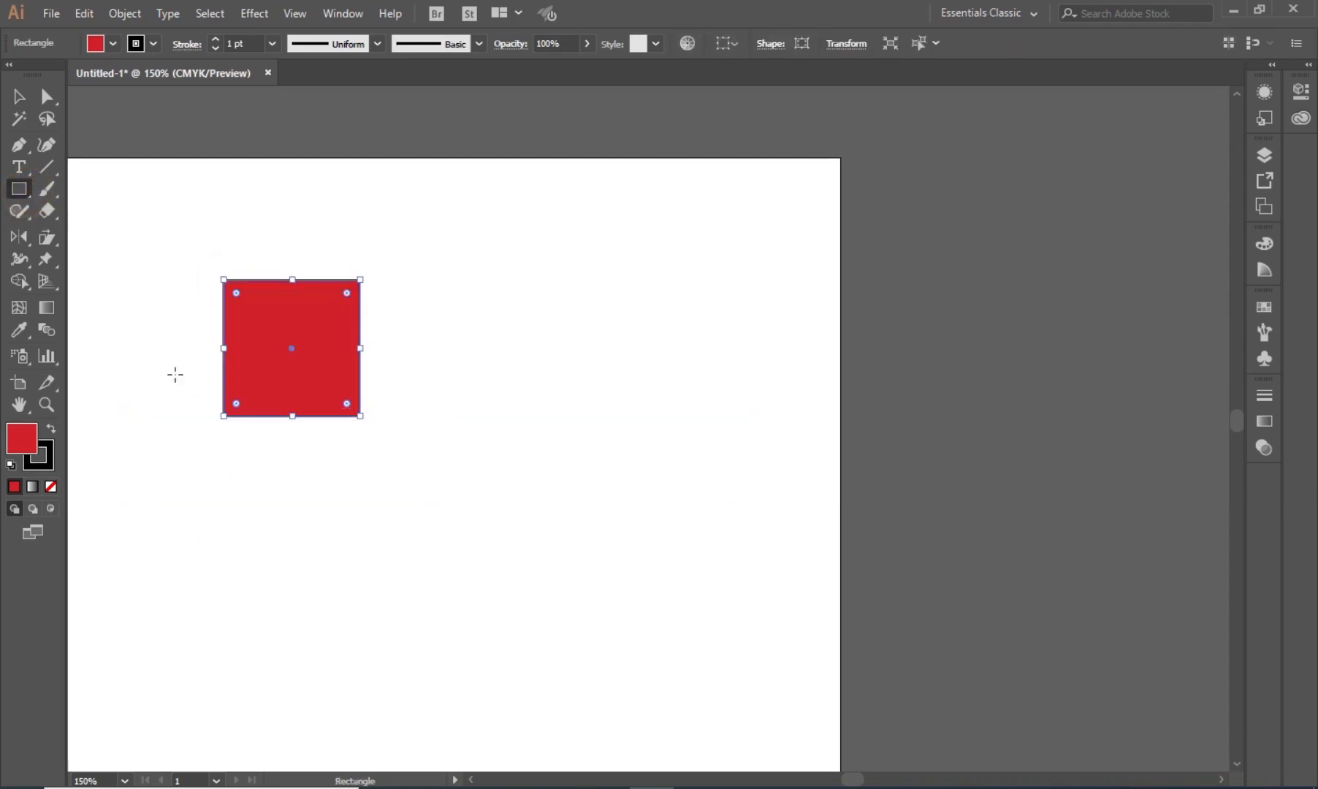
pyautogui.moveTo(55, 239); pyautogui.dragTo(136, 280)
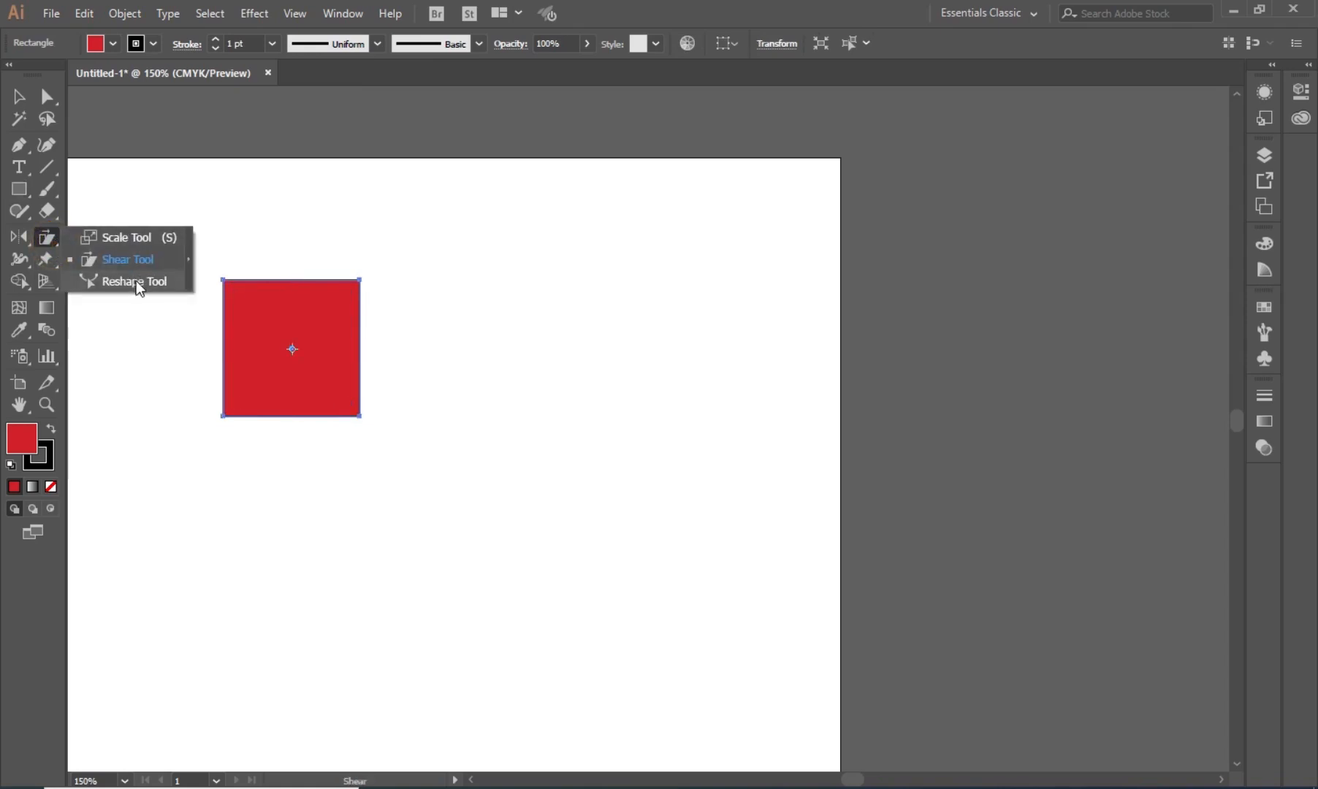
pyautogui.click(25, 96)
pyautogui.click(513, 409)
pyautogui.click(305, 415)
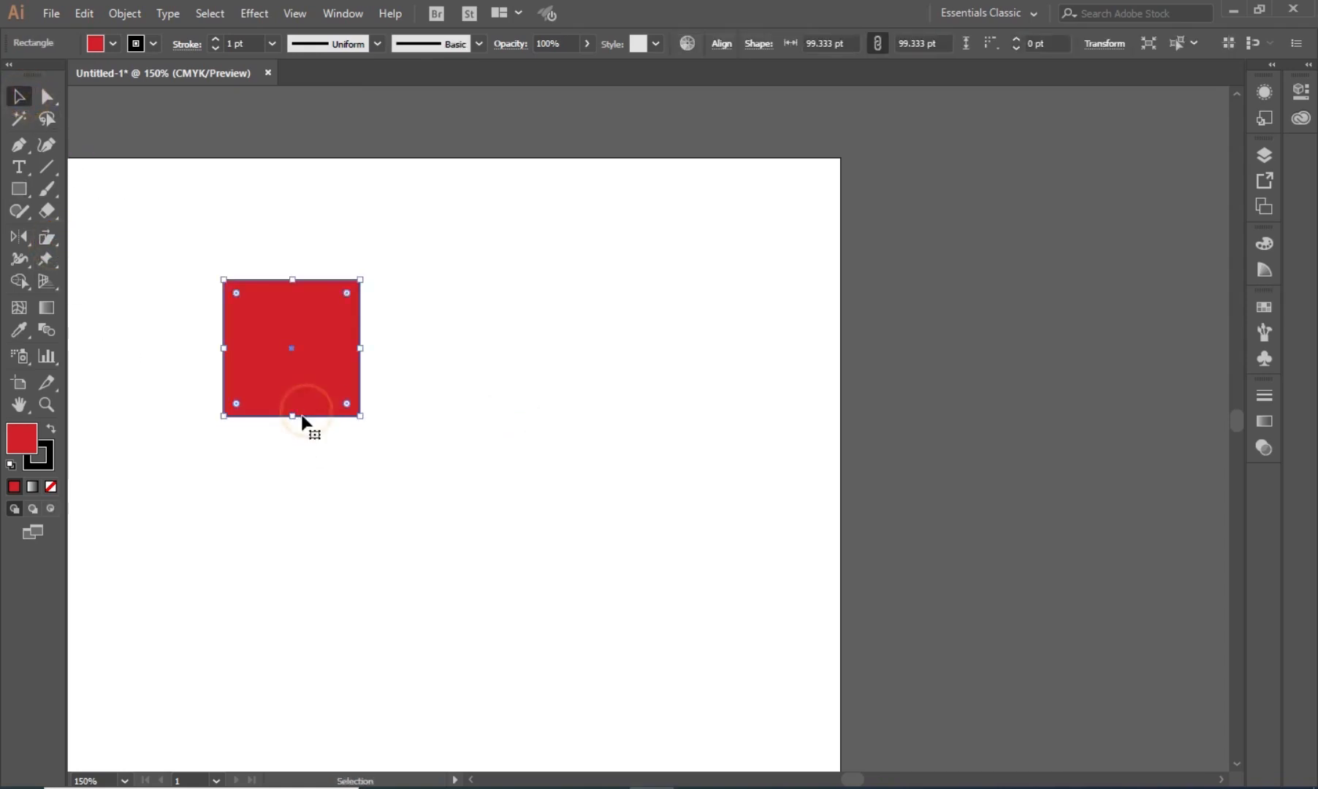
# Stretch the red square downward to about 279 pt tall and remove its fill
pyautogui.moveTo(291, 416); pyautogui.dragTo(275, 664)
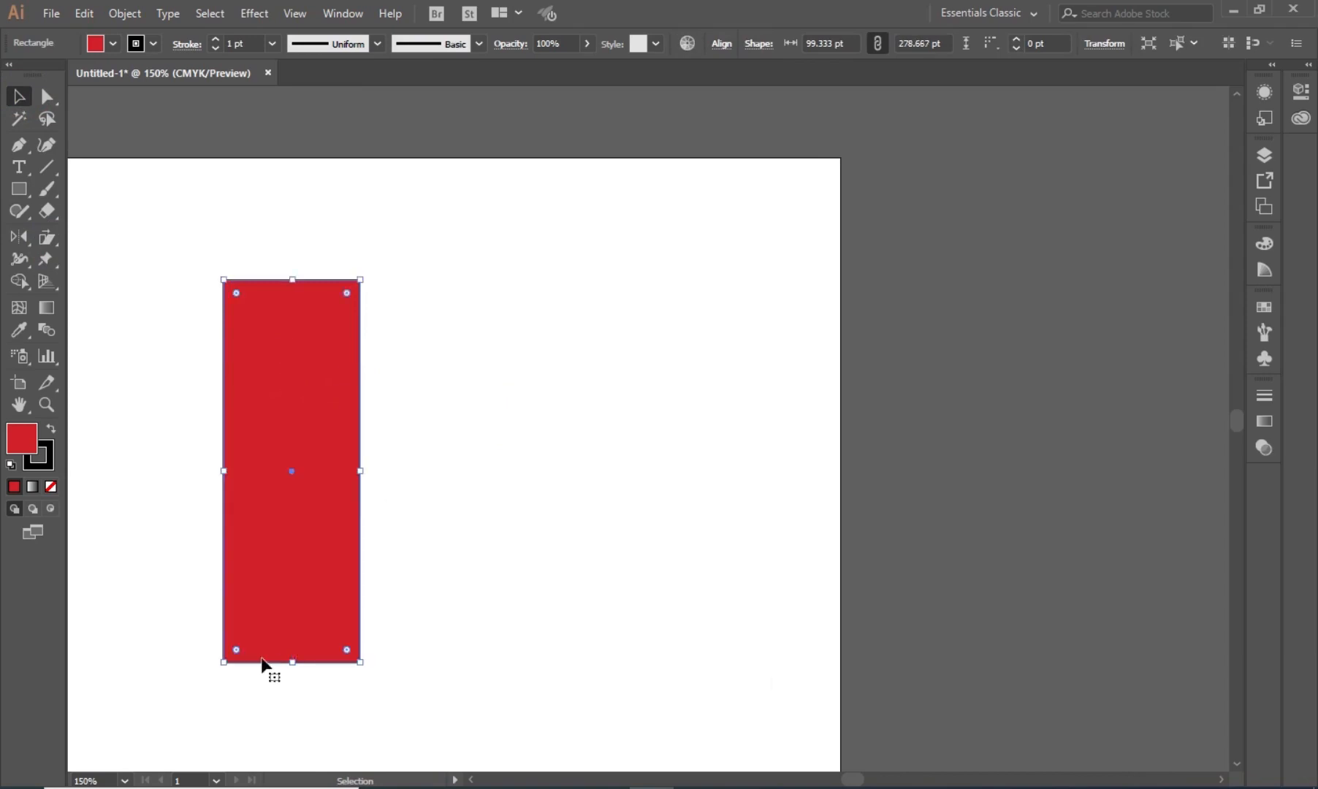
pyautogui.click(24, 441)
pyautogui.click(50, 487)
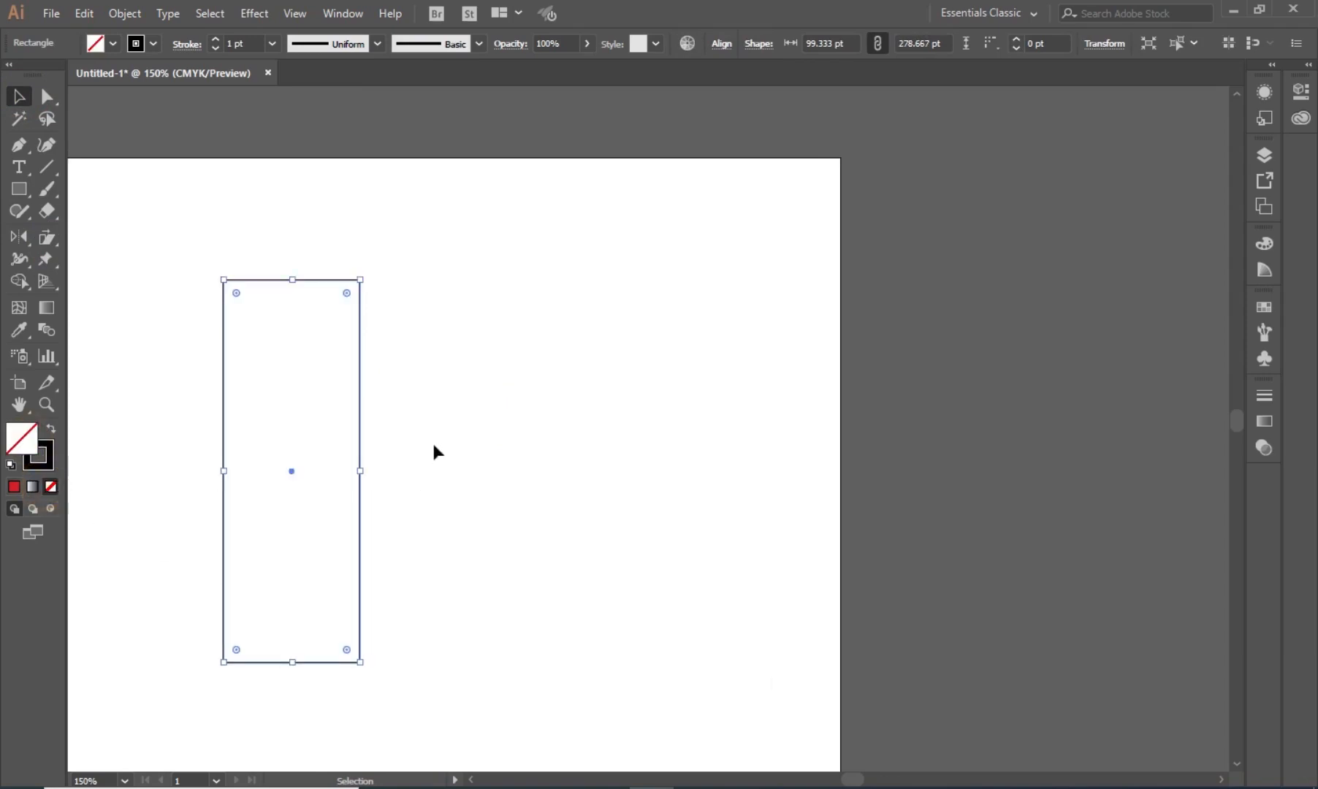
# Set the rectangle's stroke weight to 3 pt and move it slightly right and up on the artboard
pyautogui.click(25, 96)
pyautogui.click(271, 44)
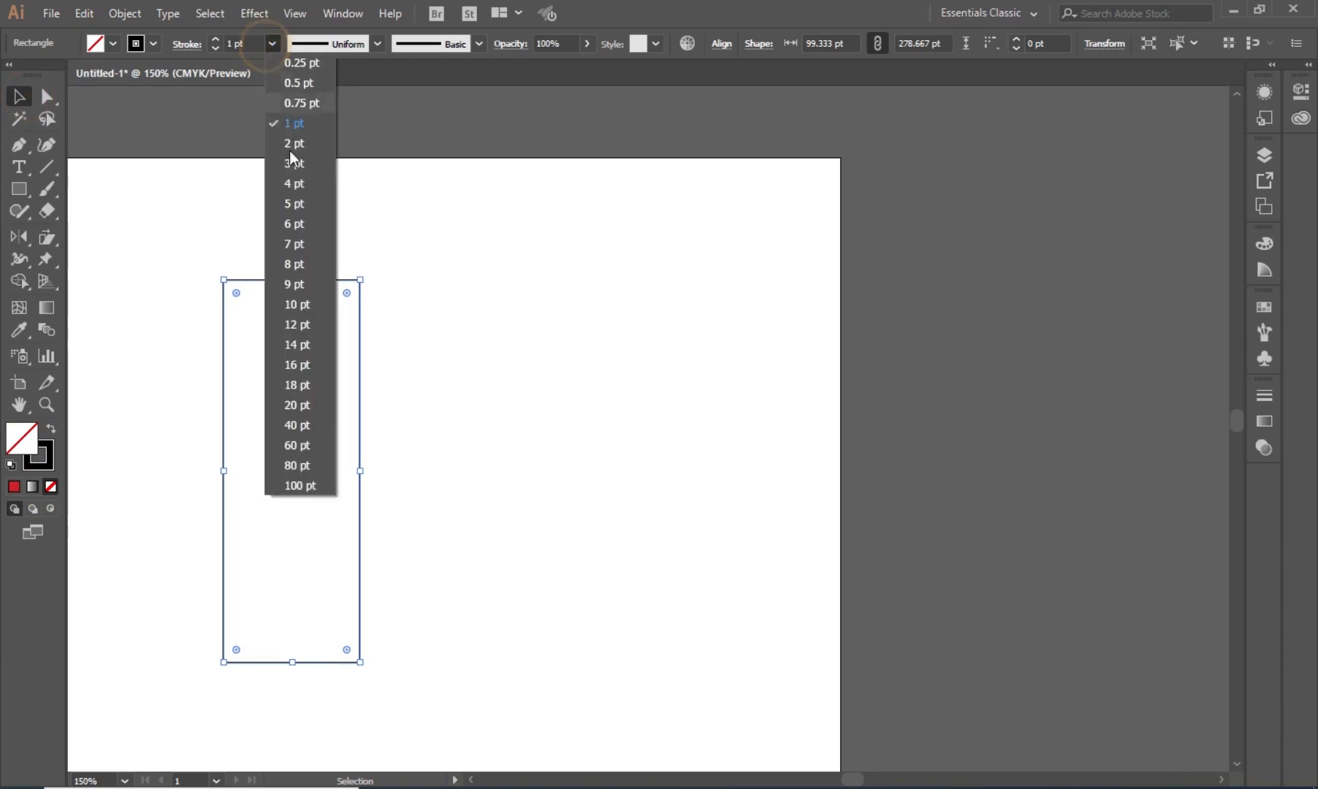
pyautogui.click(302, 172)
pyautogui.click(446, 359)
pyautogui.moveTo(358, 411); pyautogui.dragTo(428, 387)
pyautogui.click(486, 395)
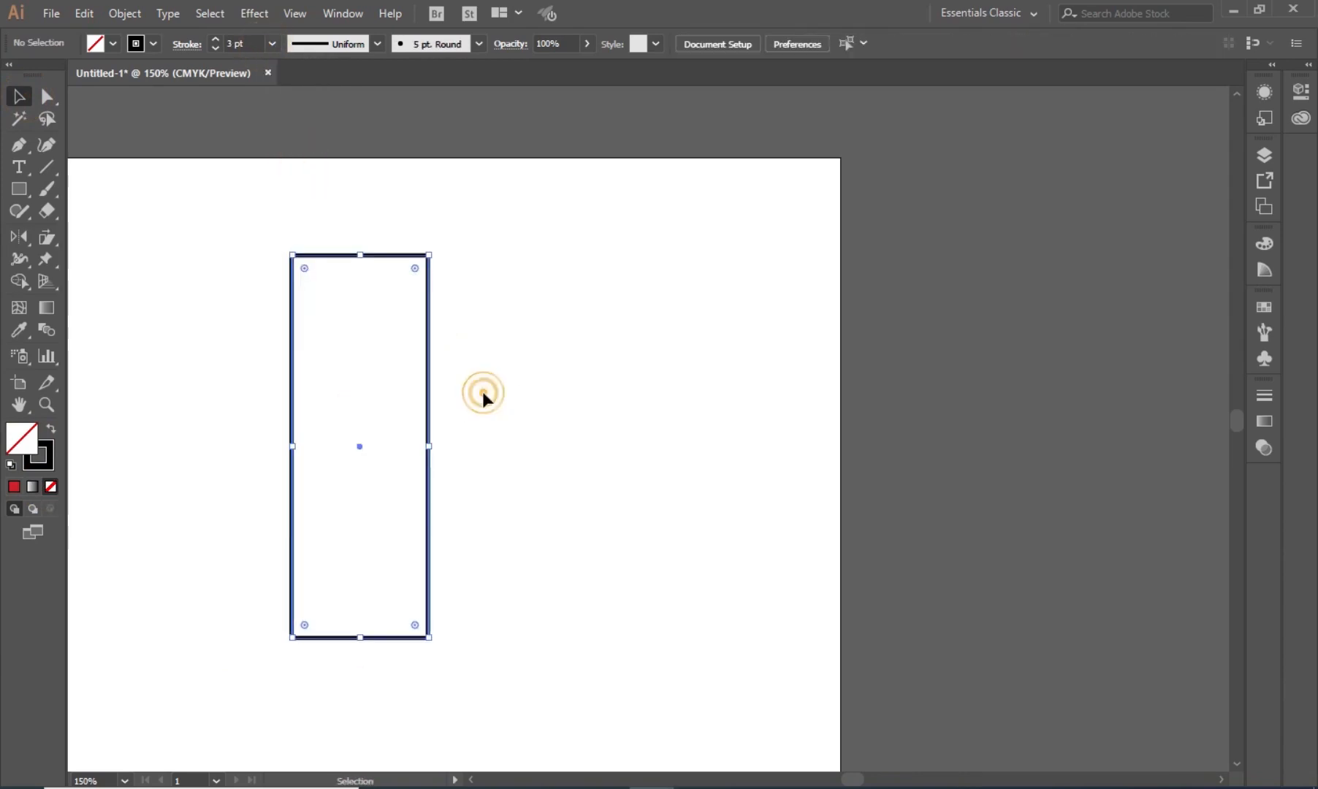
# Narrow the rectangle to about 89 pt wide by pulling in its right side
pyautogui.click(426, 426)
pyautogui.moveTo(431, 445); pyautogui.dragTo(414, 446)
pyautogui.click(486, 424)
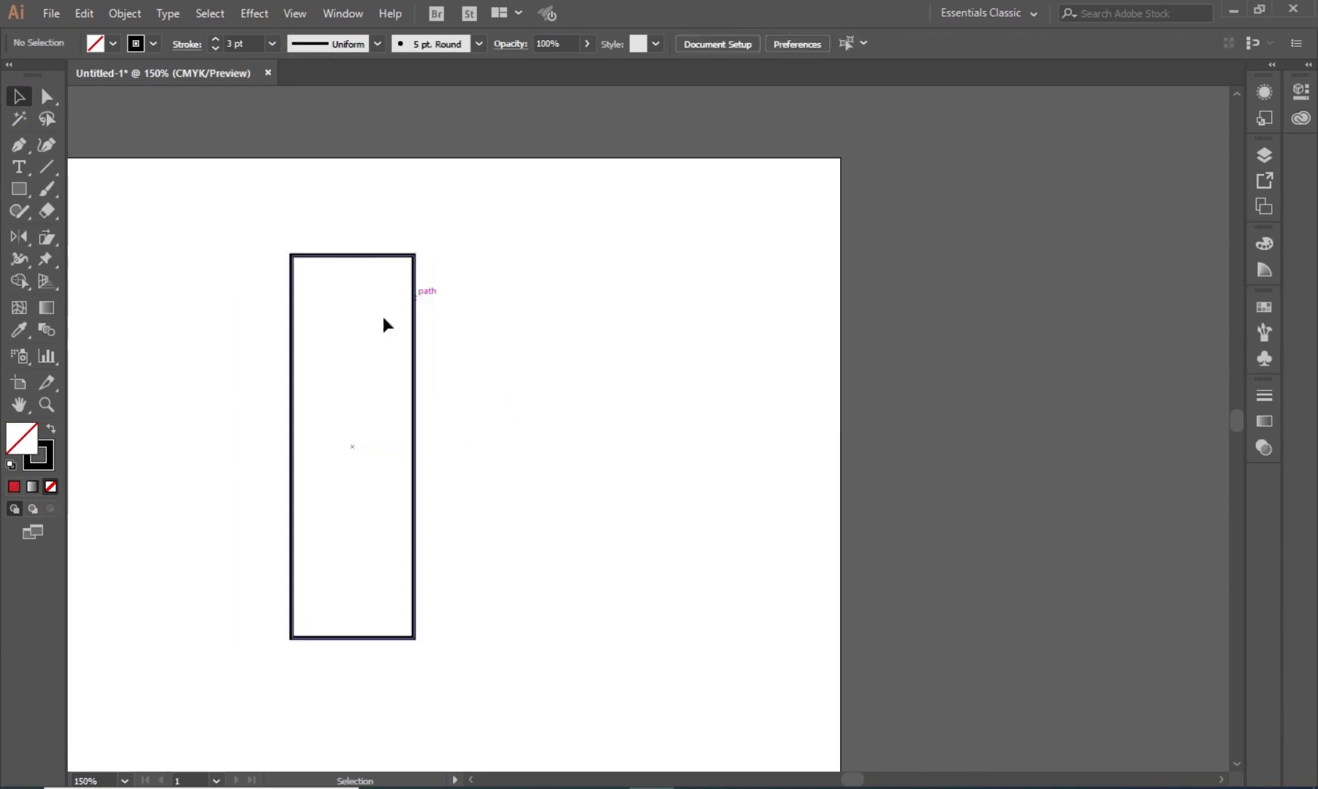
# Add an anchor point near the upper end of each long side of the rectangle
pyautogui.click(416, 329)
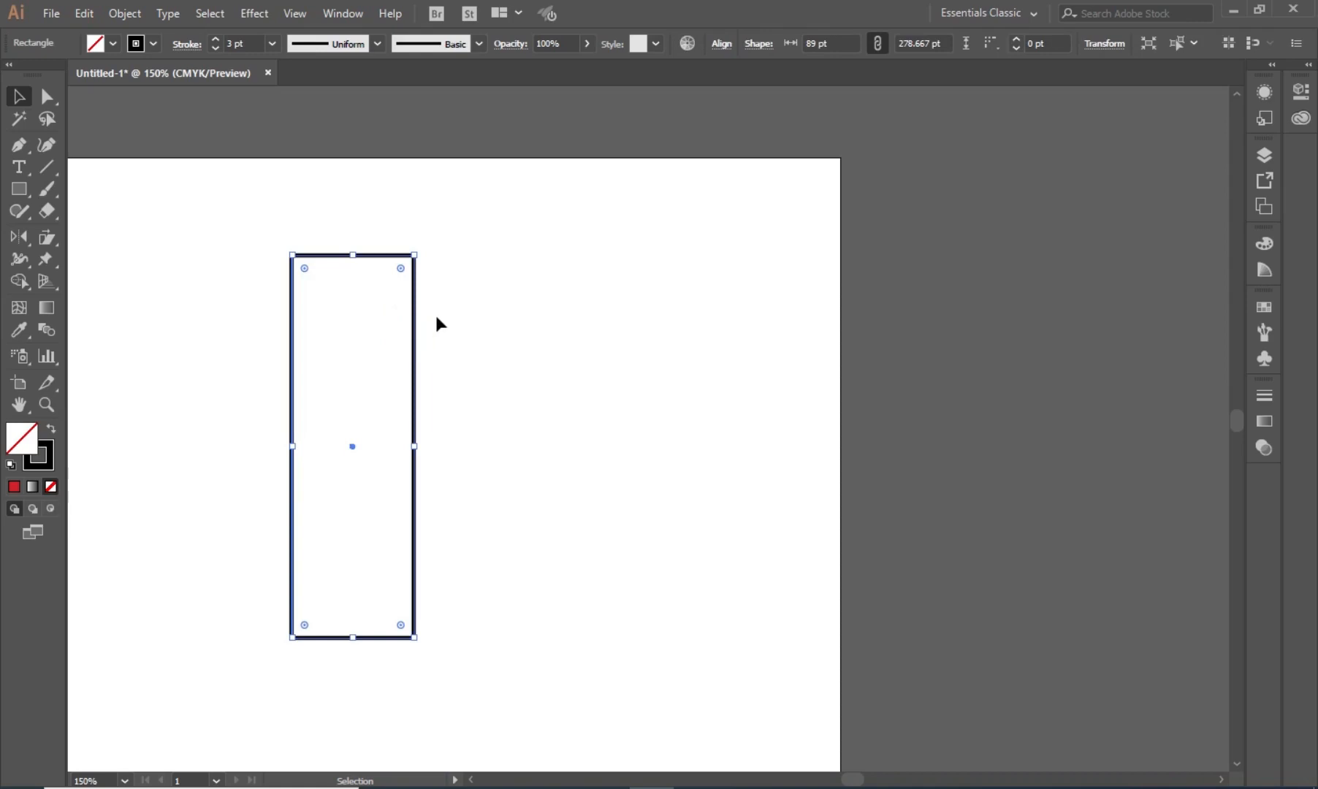
pyautogui.click(19, 144)
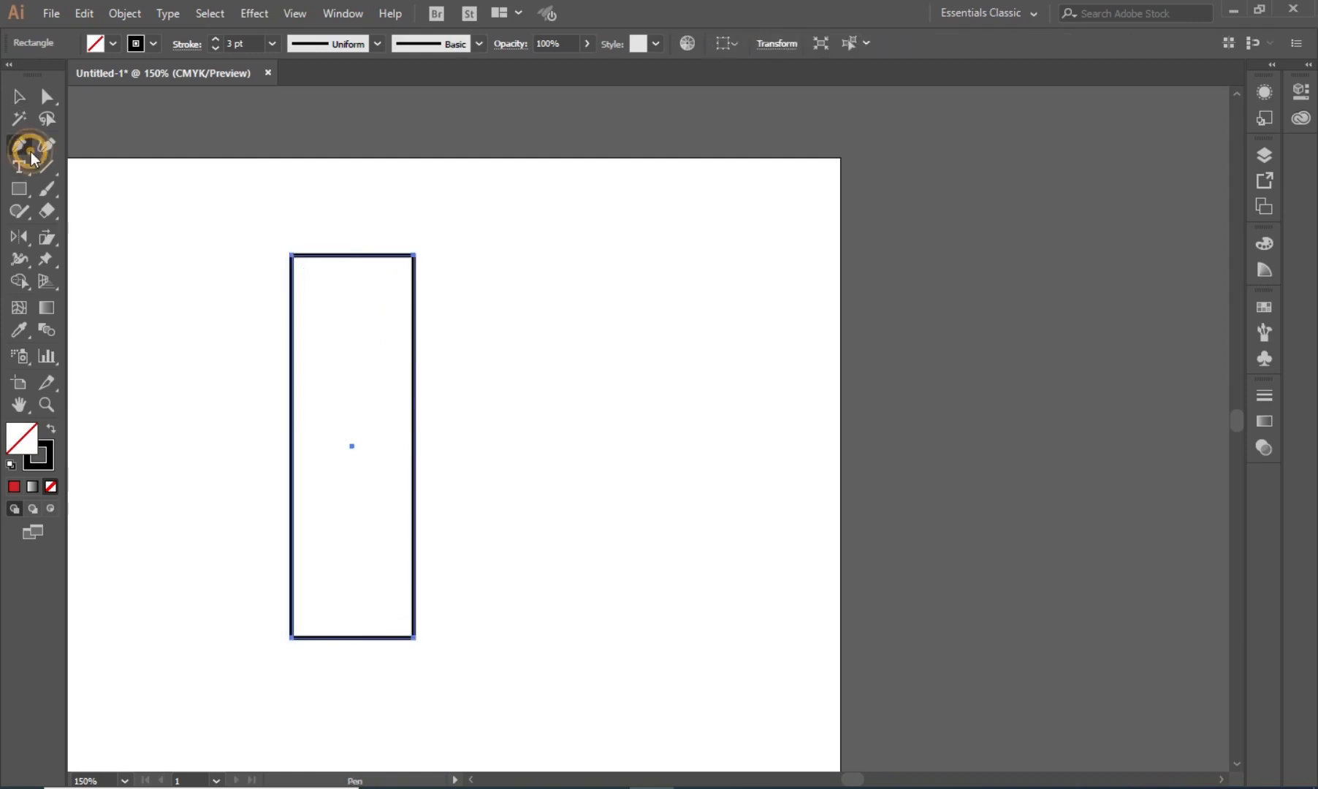
pyautogui.click(108, 167)
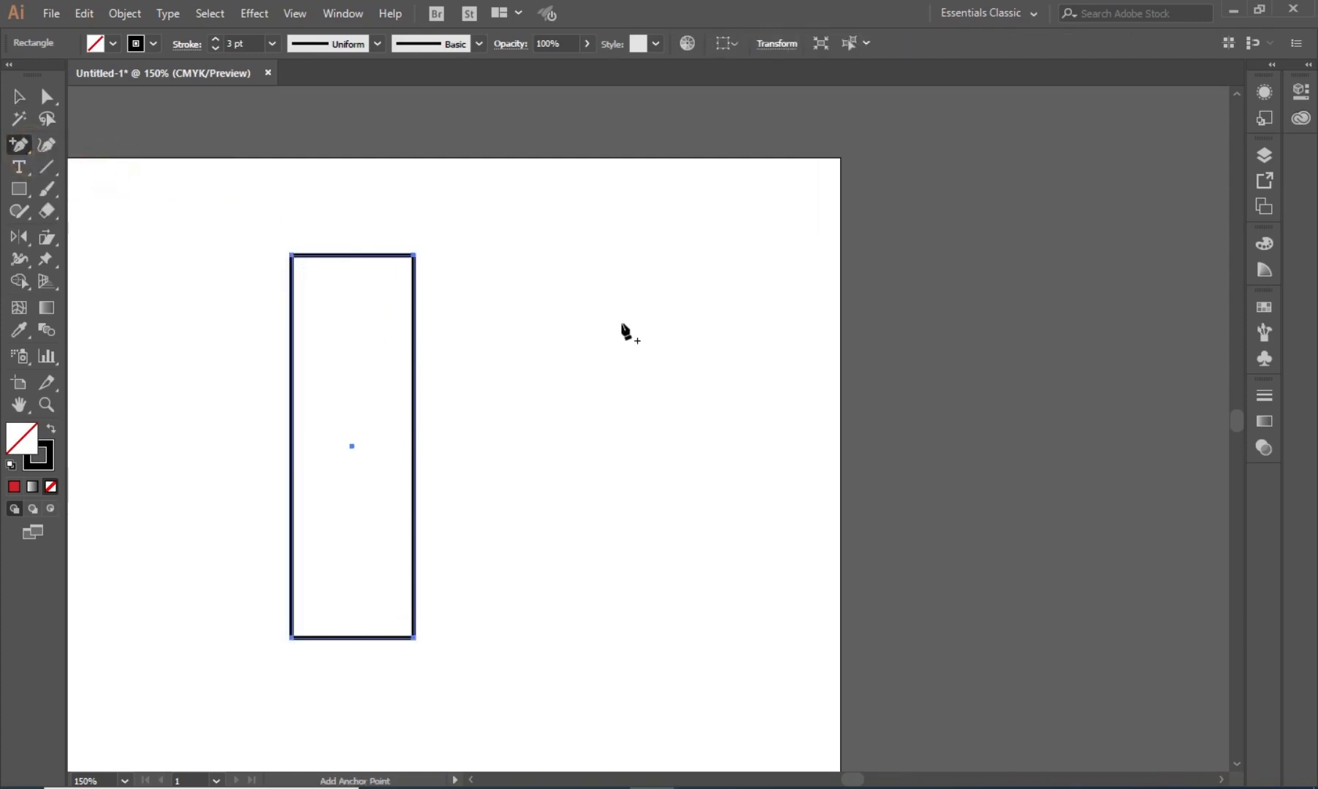
pyautogui.click(414, 301)
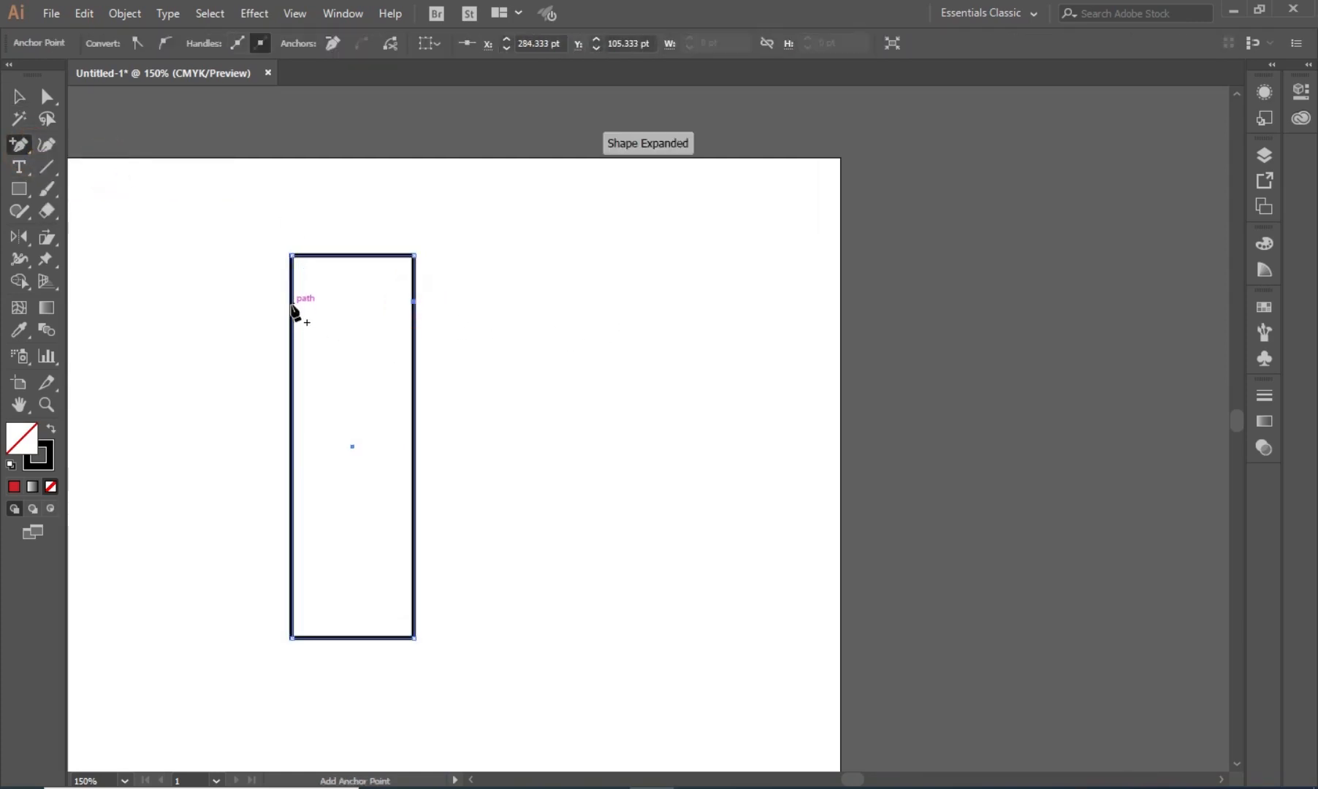
pyautogui.click(292, 303)
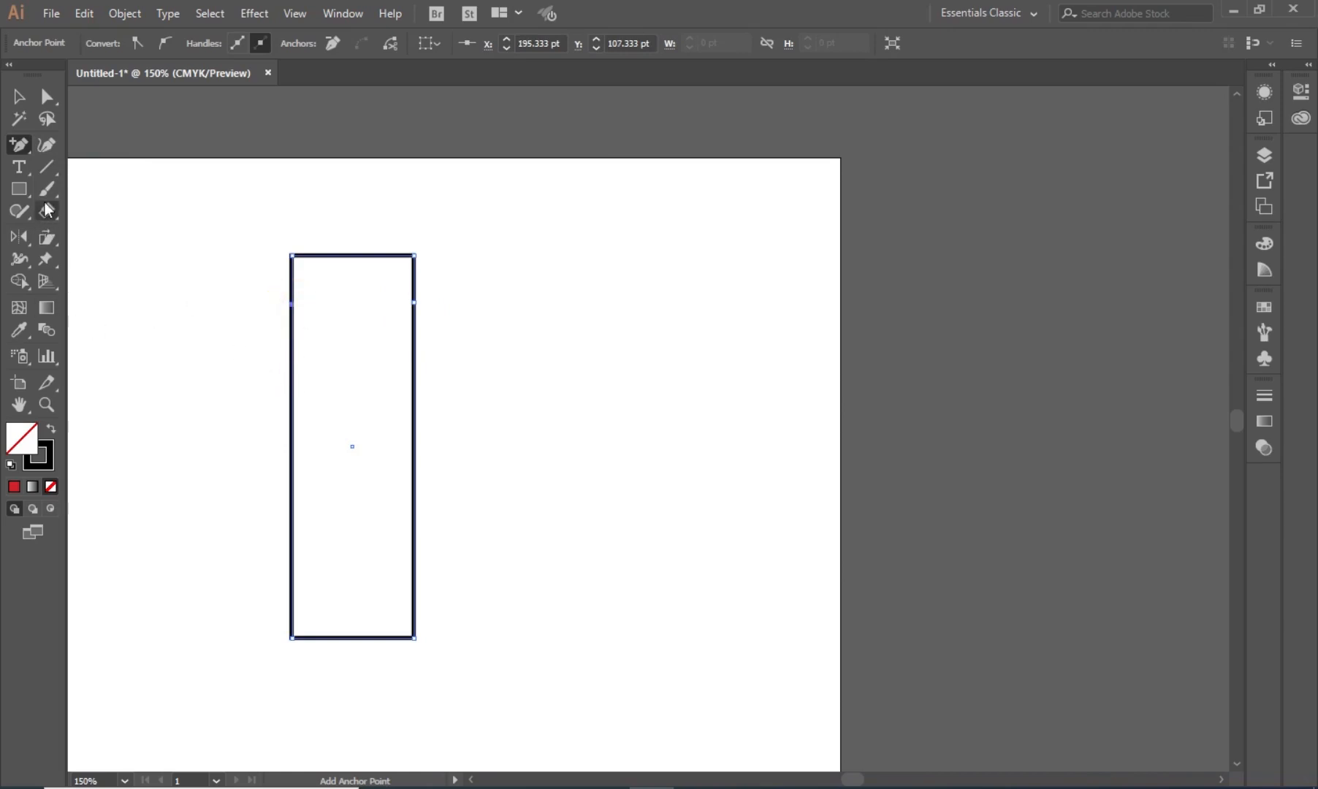
# Move the two added anchor points outward and slightly down to form a coffin-like outline
pyautogui.click(47, 96)
pyautogui.click(485, 293)
pyautogui.moveTo(454, 287); pyautogui.dragTo(471, 320)
pyautogui.click(291, 300)
pyautogui.moveTo(290, 304); pyautogui.dragTo(232, 314)
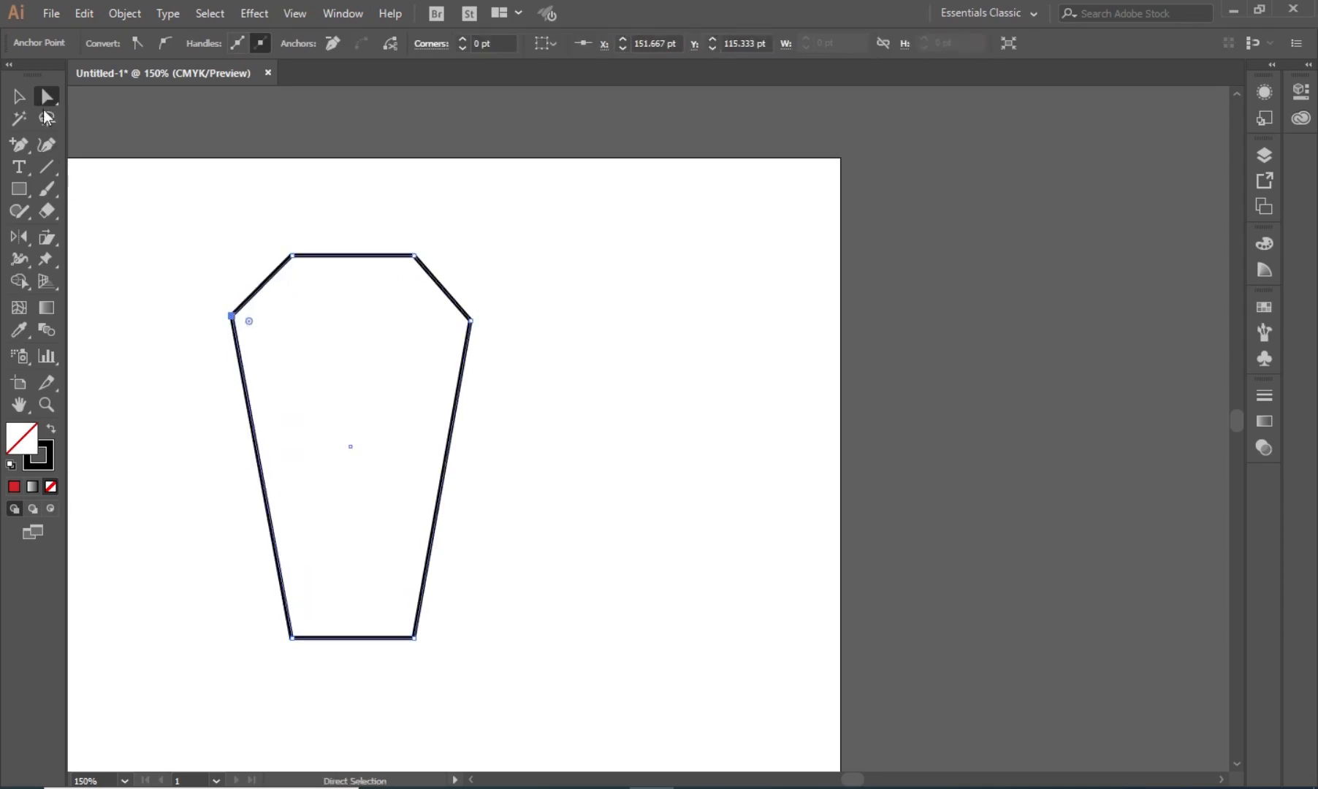
# Convert the two outer corner points to smooth curves with the Anchor Point tool and deselect the shape
pyautogui.moveTo(19, 144); pyautogui.dragTo(90, 211)
pyautogui.moveTo(472, 321); pyautogui.dragTo(481, 371)
pyautogui.moveTo(232, 316); pyautogui.dragTo(237, 270)
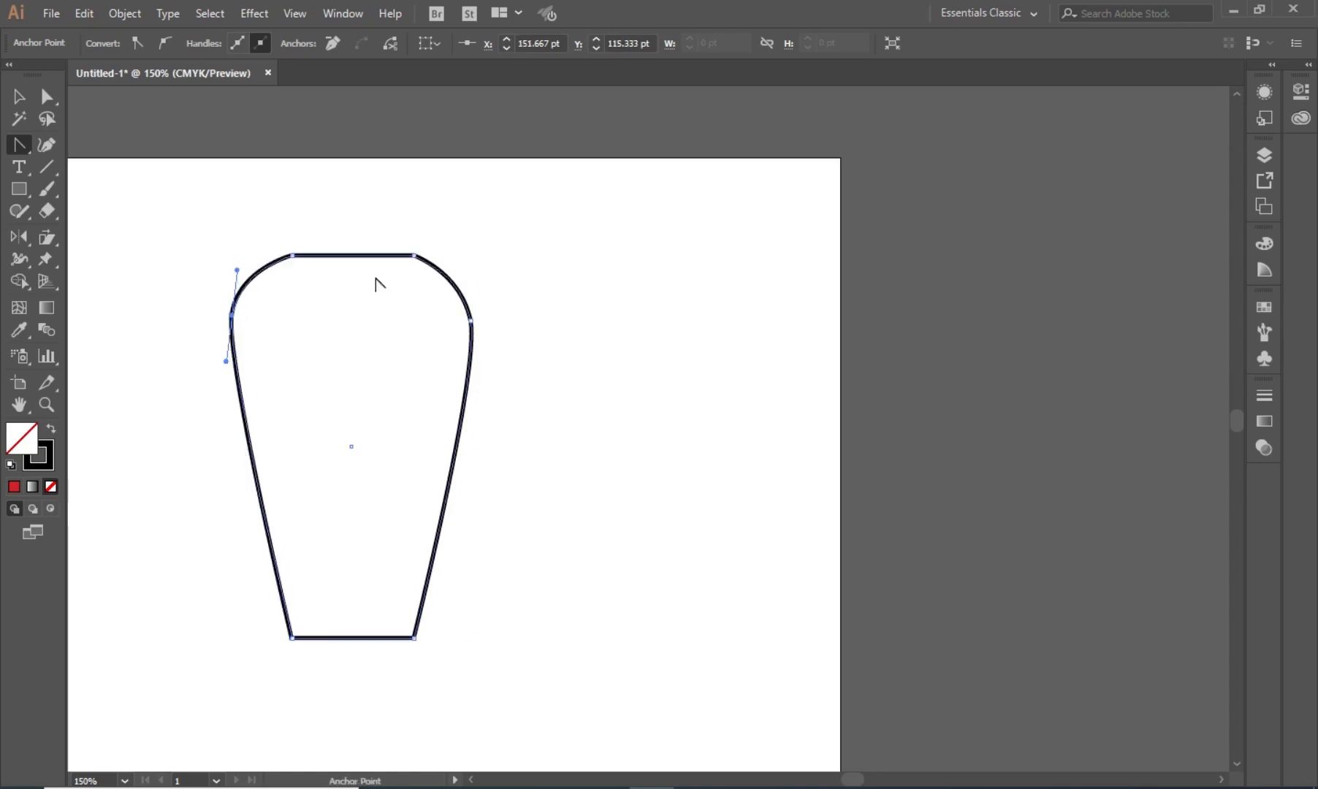
pyautogui.press('v')
pyautogui.click(580, 342)
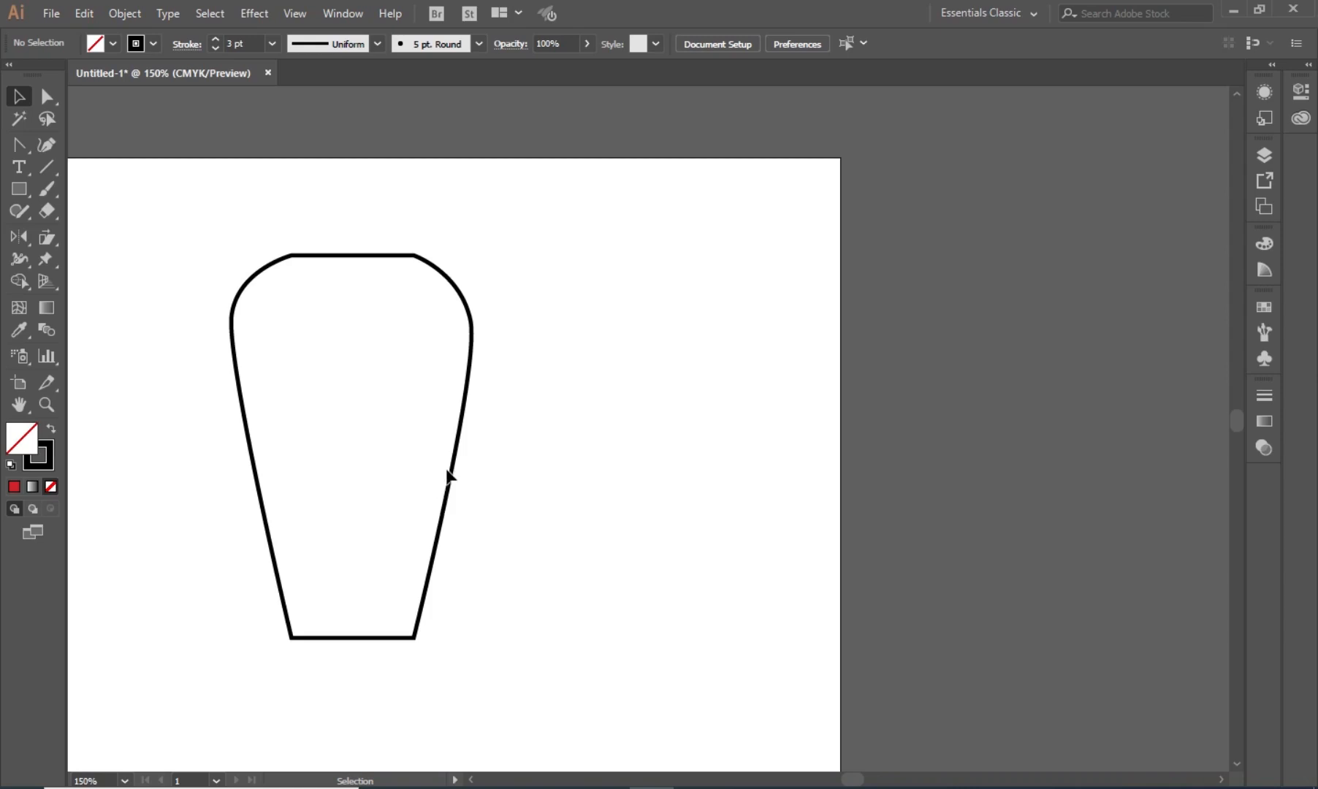
# Undo the anchor point edits back to the plain rectangle and deselect it
pyautogui.hotkey('ctrl', 'z')
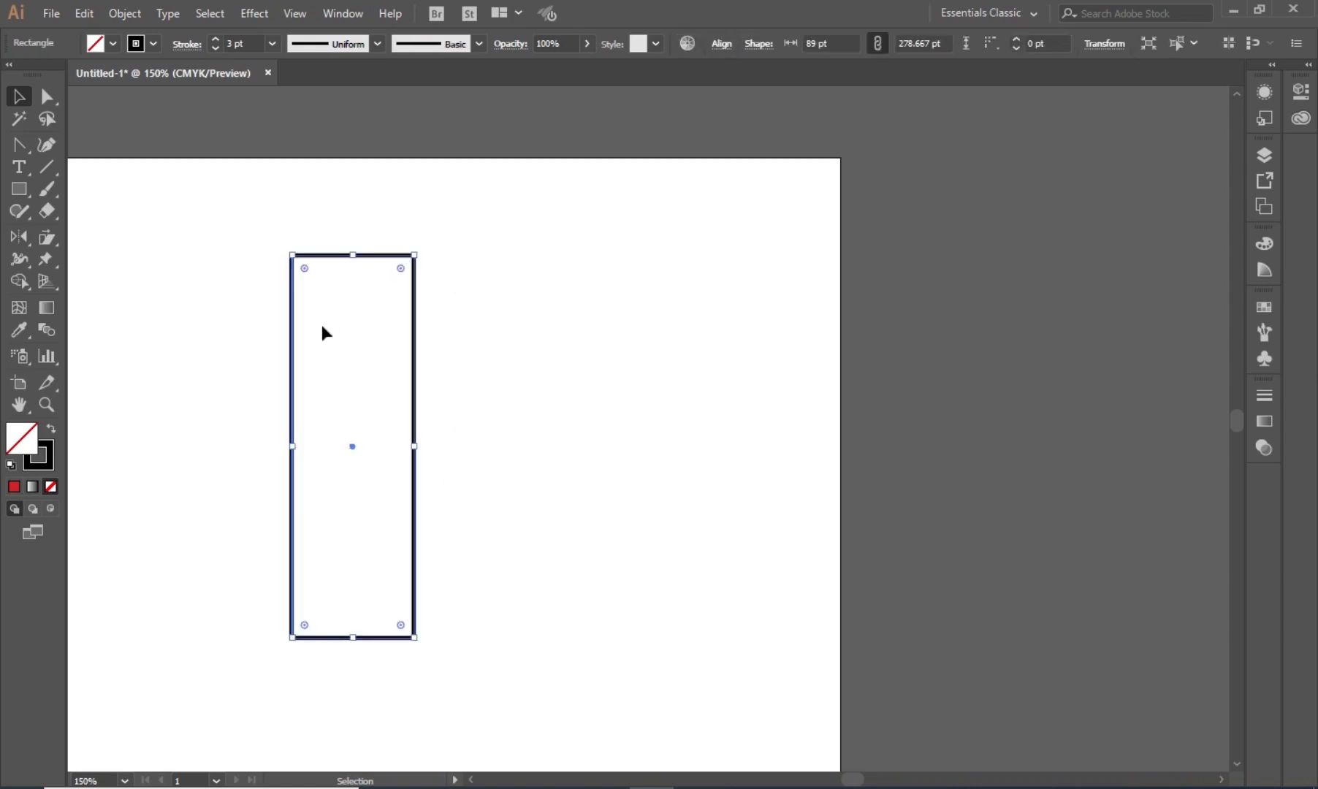
pyautogui.moveTo(55, 247); pyautogui.dragTo(133, 285)
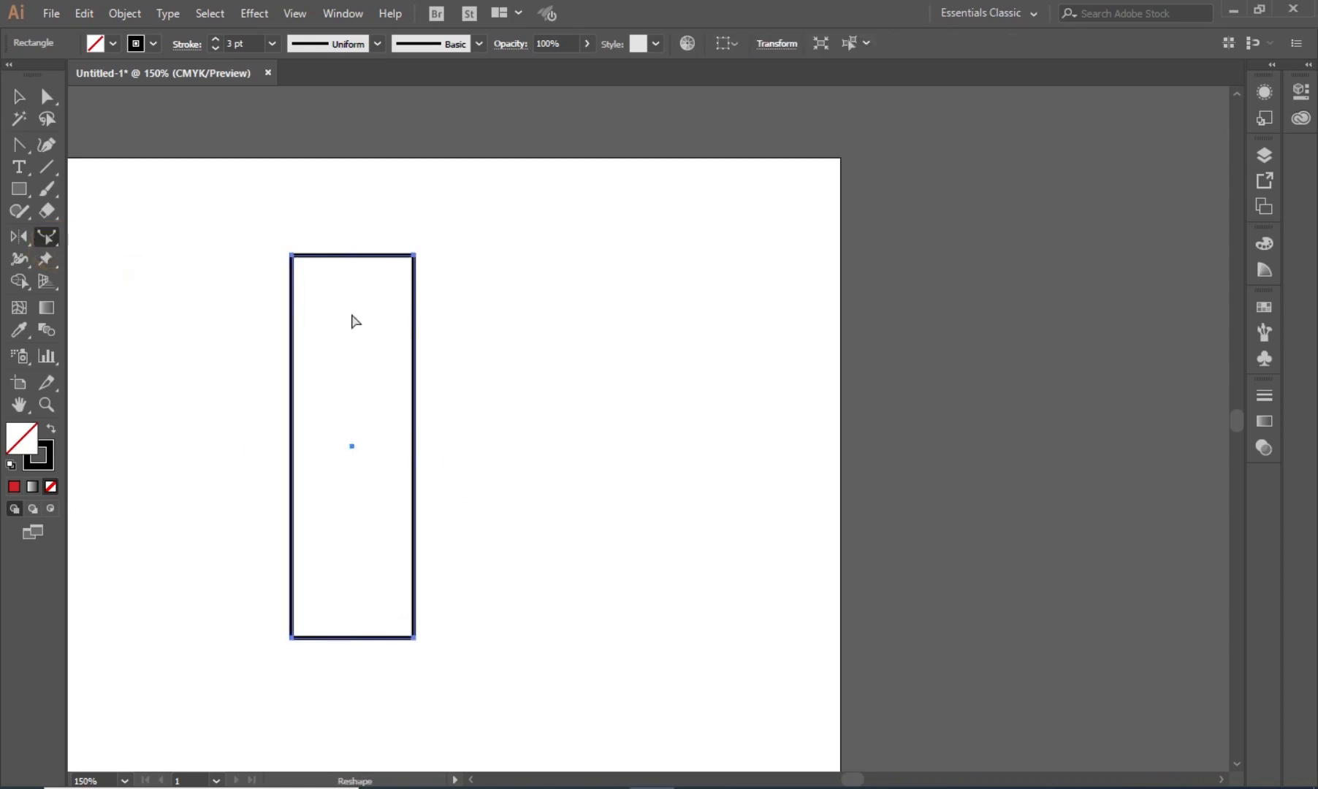
pyautogui.click(18, 96)
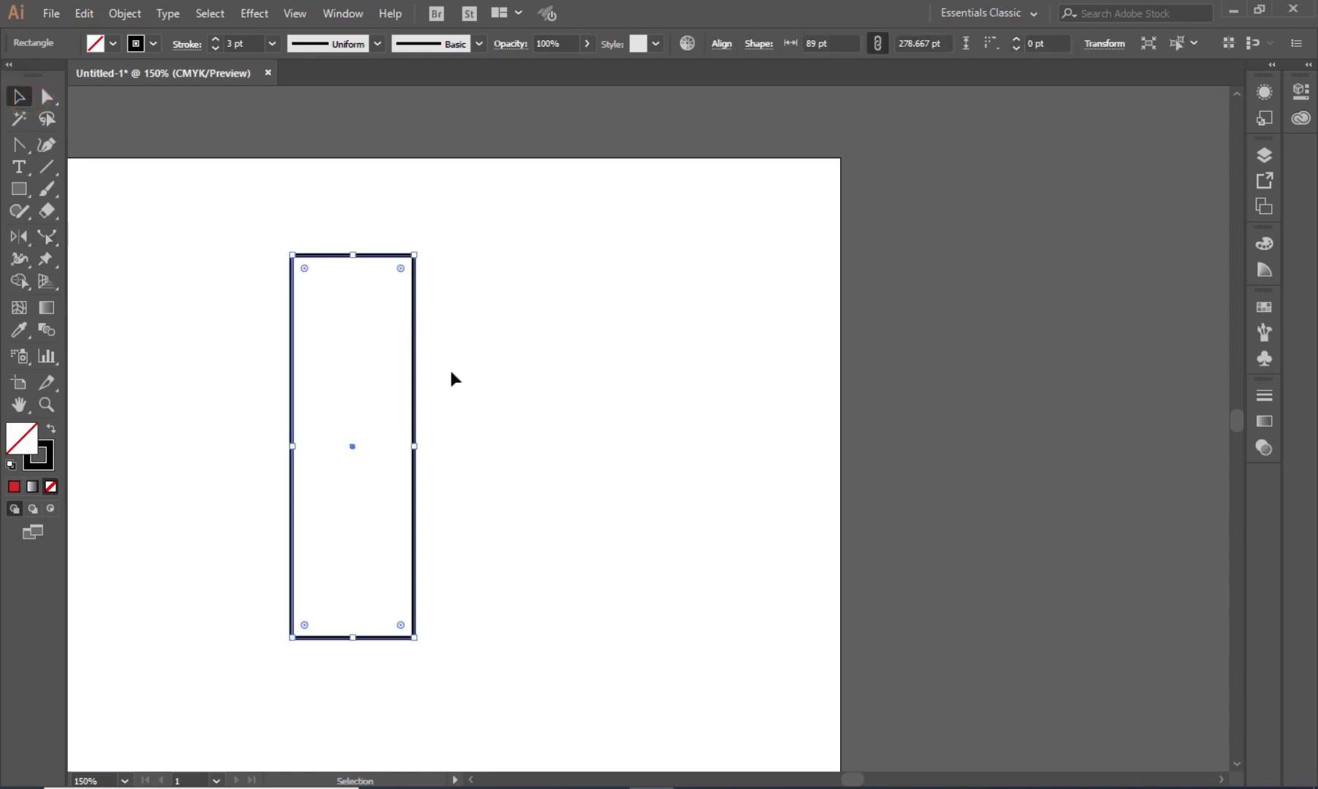
pyautogui.click(489, 362)
# Directly select the rectangle's right edge and bulge it outward near the top with the Reshape tool, to about X 326 pt, Y 118 pt
pyautogui.click(46, 96)
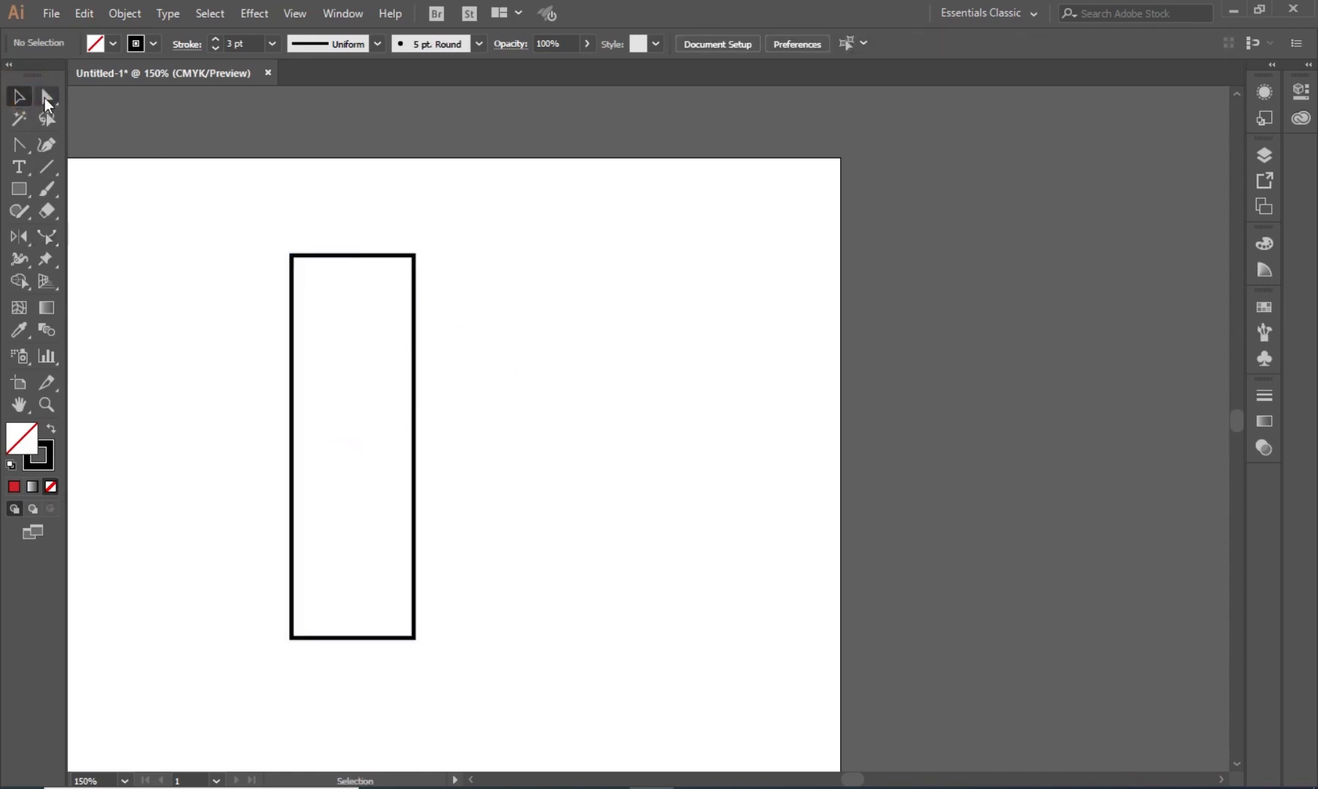
pyautogui.click(415, 358)
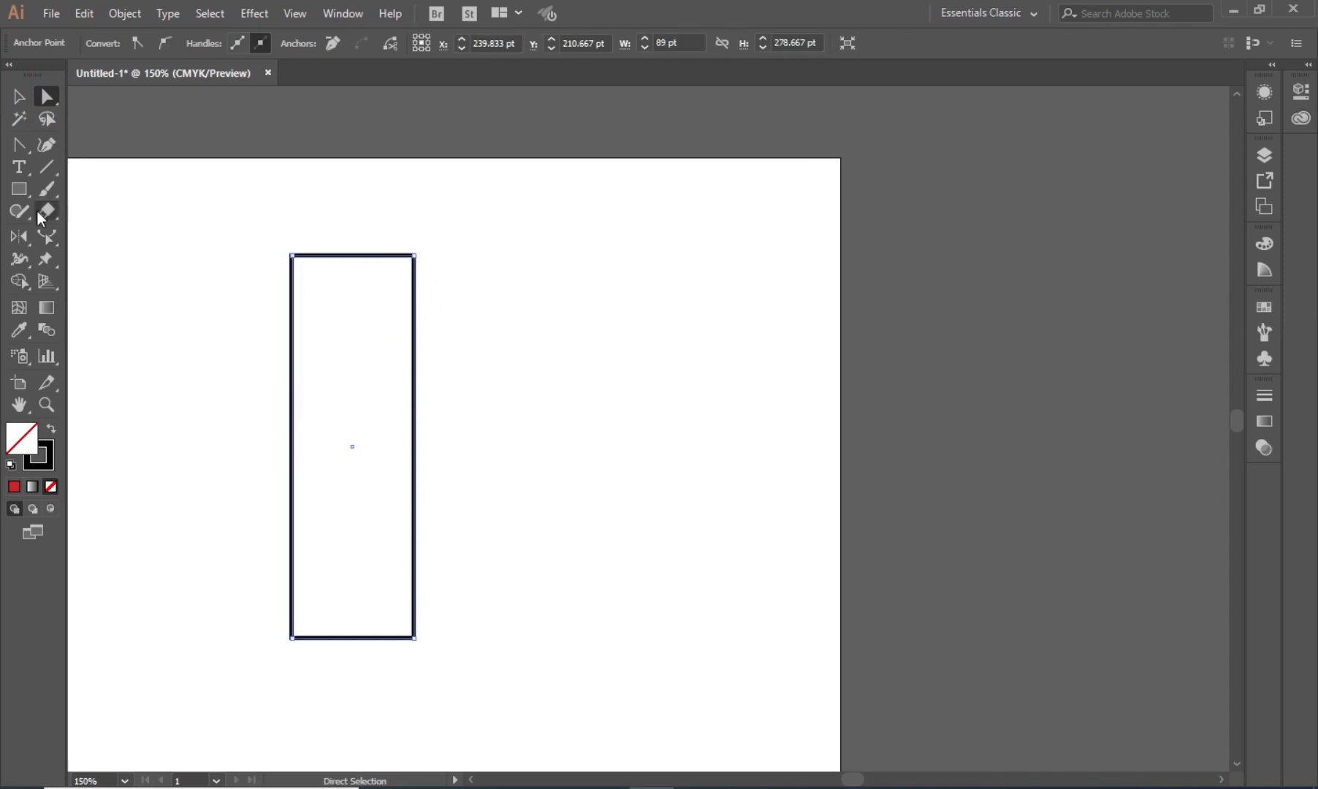
pyautogui.click(49, 236)
pyautogui.click(135, 282)
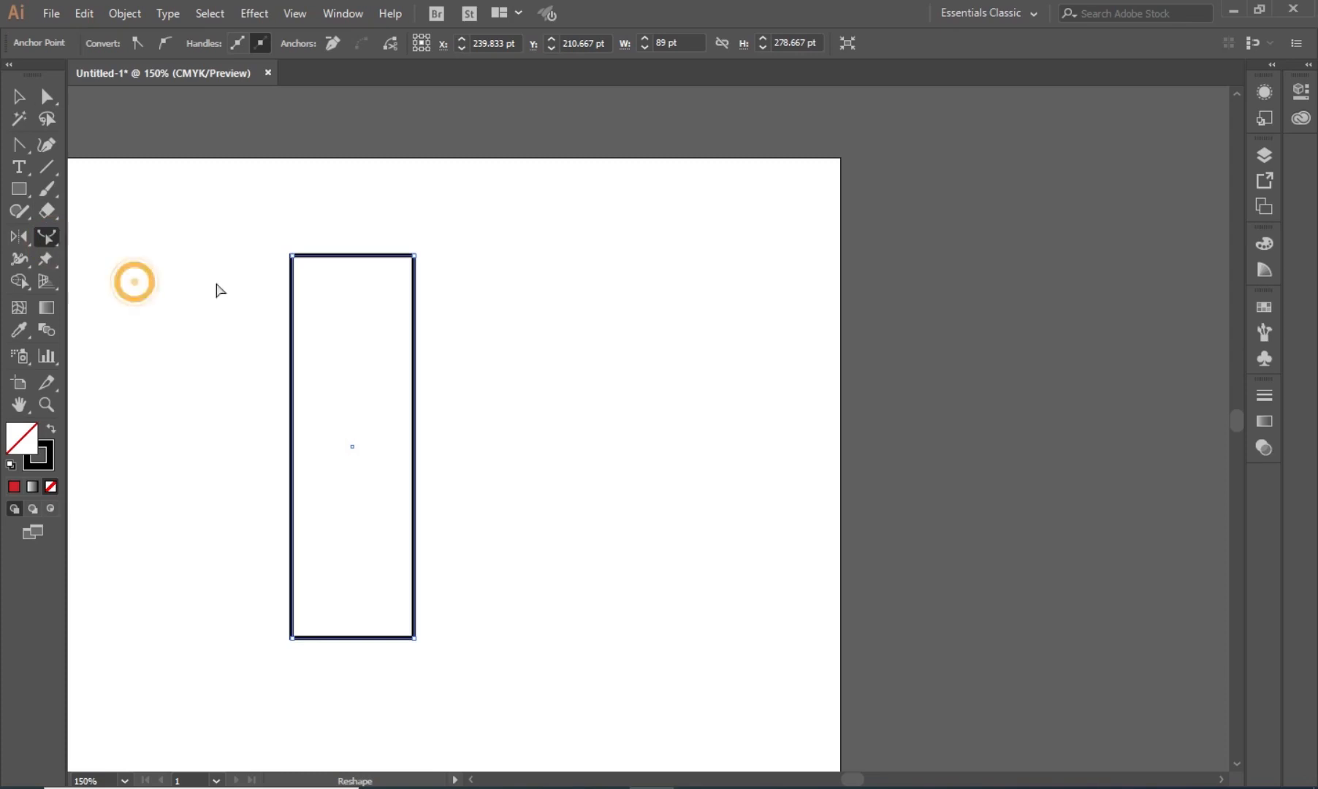
pyautogui.click(415, 301)
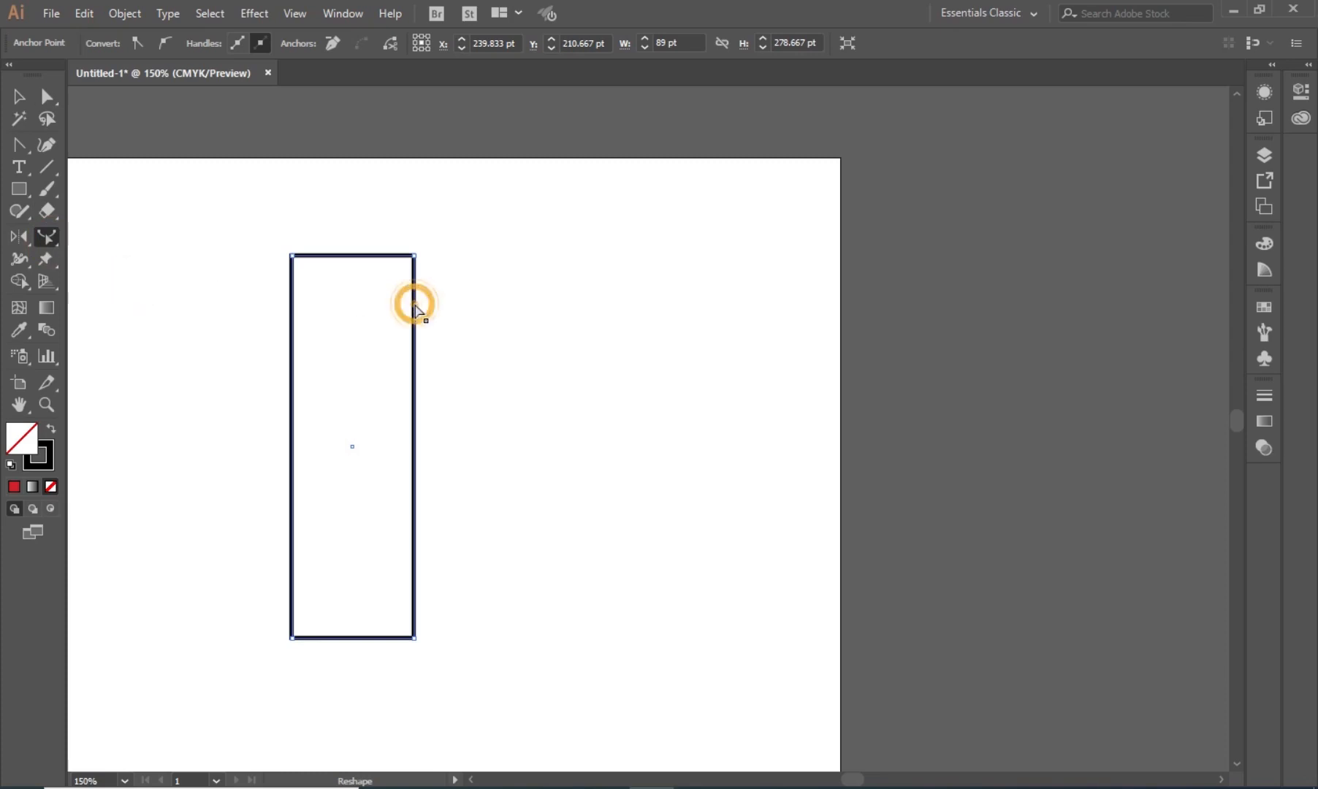
pyautogui.moveTo(415, 301); pyautogui.dragTo(471, 318)
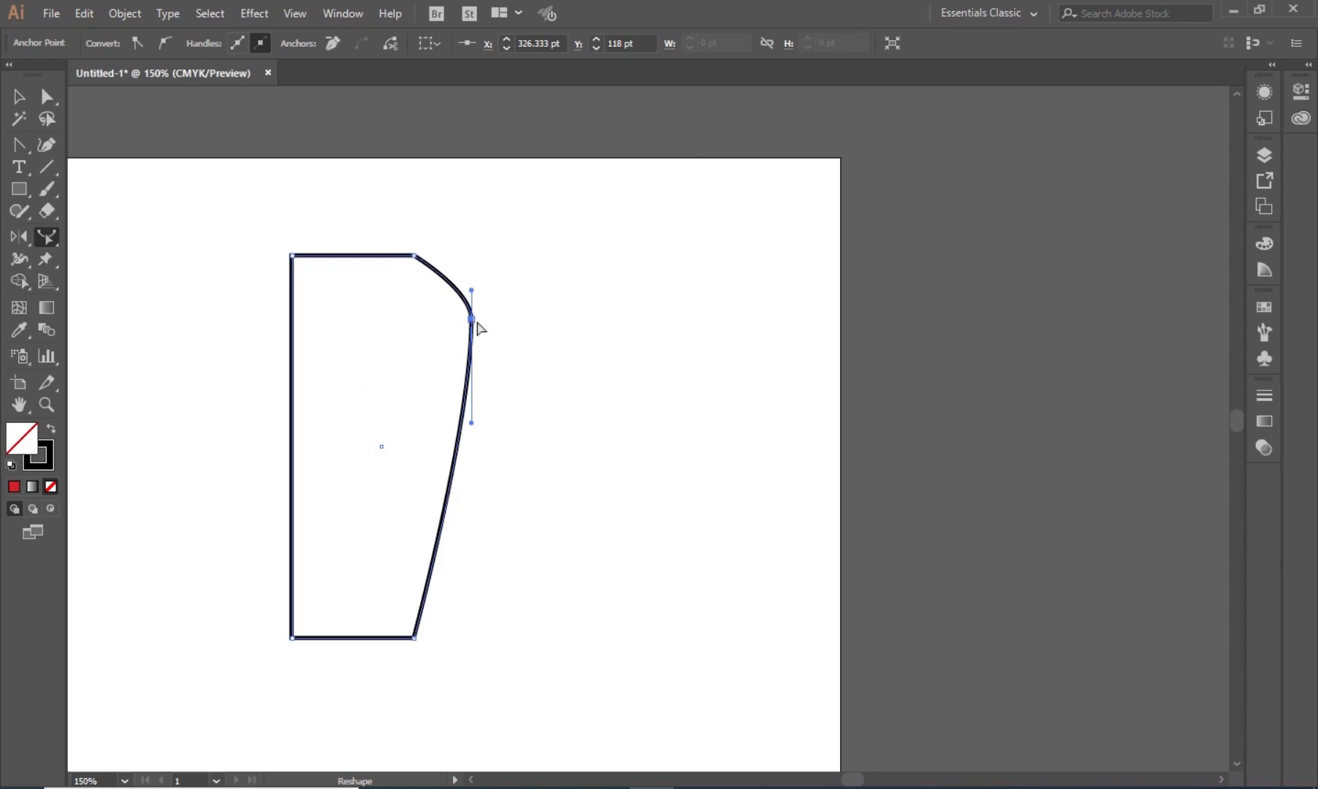
# Bulge the rectangle's left edge outward near the top to match, making the shape about 177 pt wide, and deselect it
pyautogui.moveTo(289, 318); pyautogui.dragTo(228, 323)
pyautogui.click(20, 96)
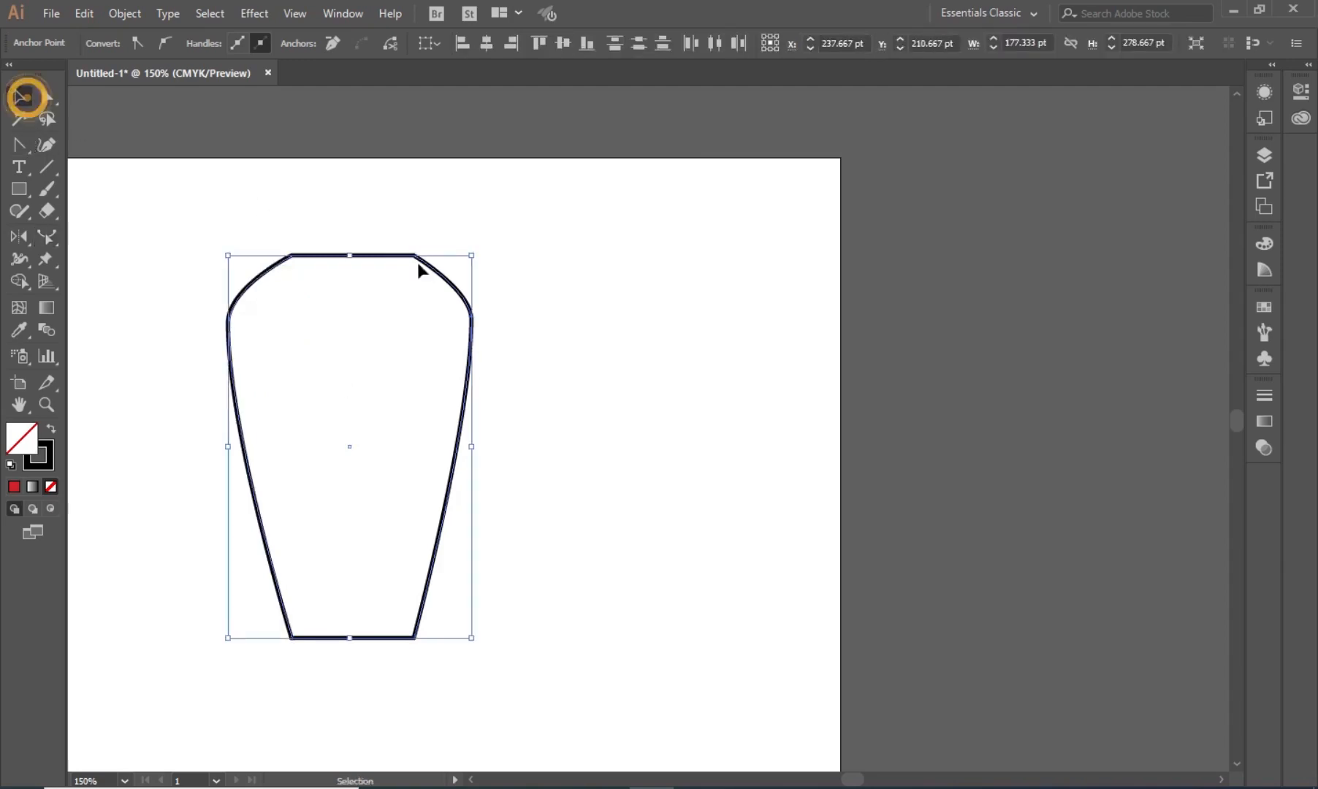
pyautogui.click(567, 304)
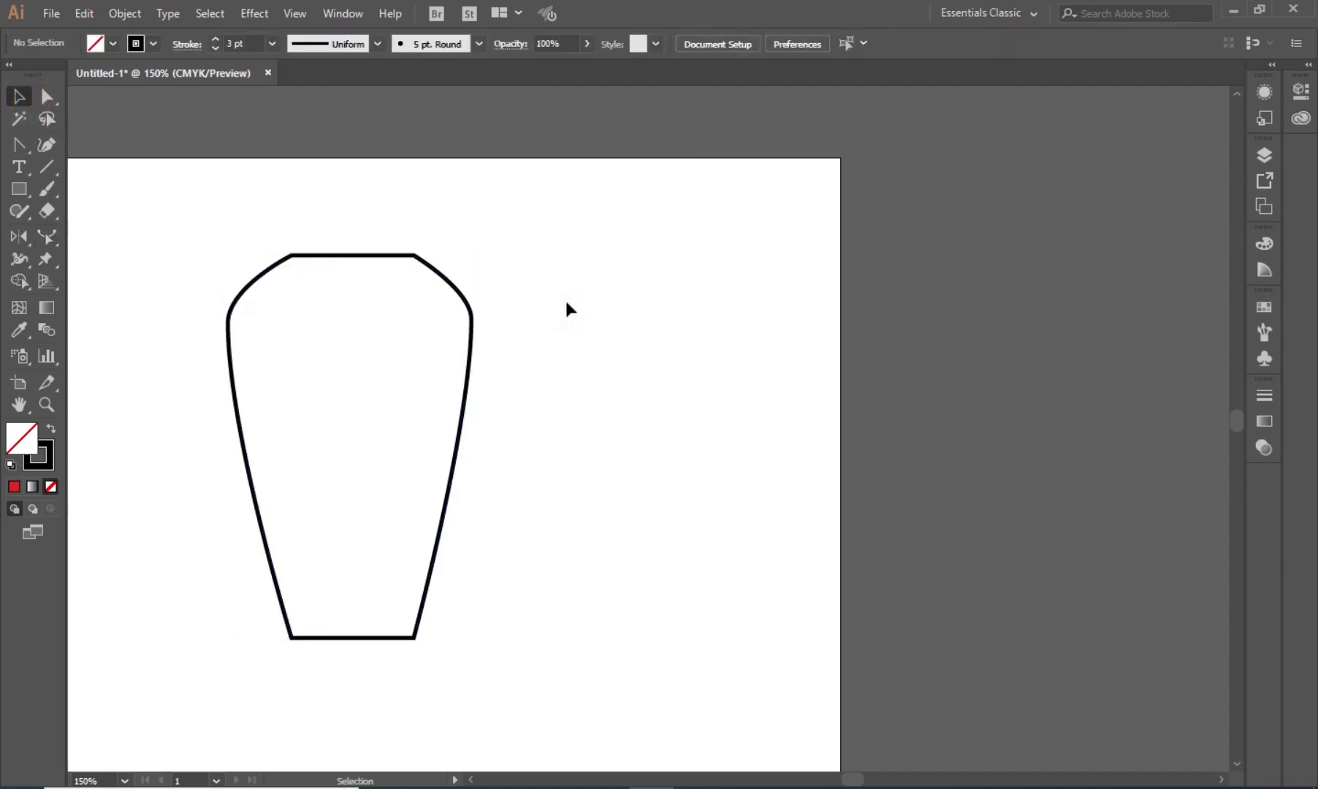